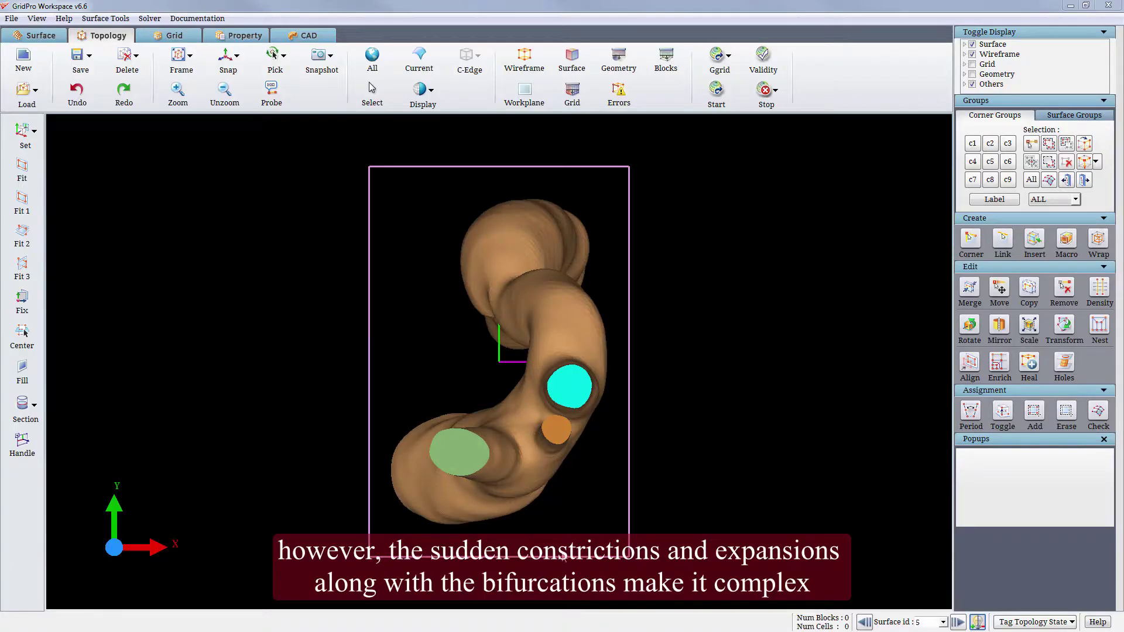
Step: Examine the artery model and its three arteriole ends from several directions
{"action": "left_click_drag", "start_coordinate": [567, 522], "coordinate": [529, 337]}
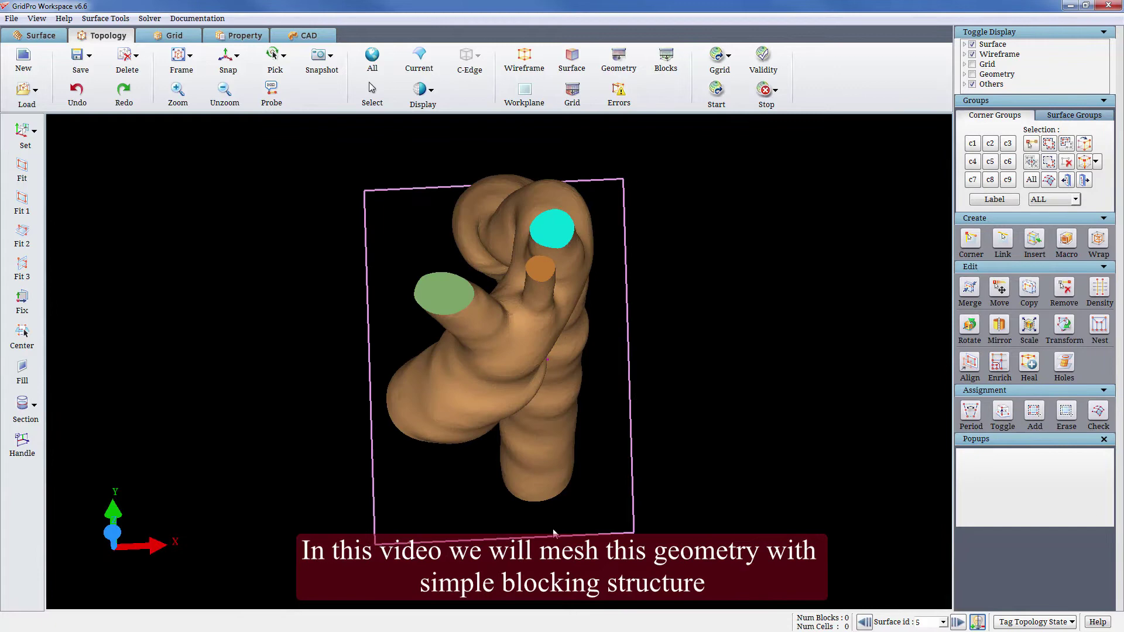
{"action": "left_click_drag", "start_coordinate": [552, 528], "coordinate": [849, 234]}
{"action": "left_click_drag", "start_coordinate": [525, 512], "coordinate": [926, 370]}
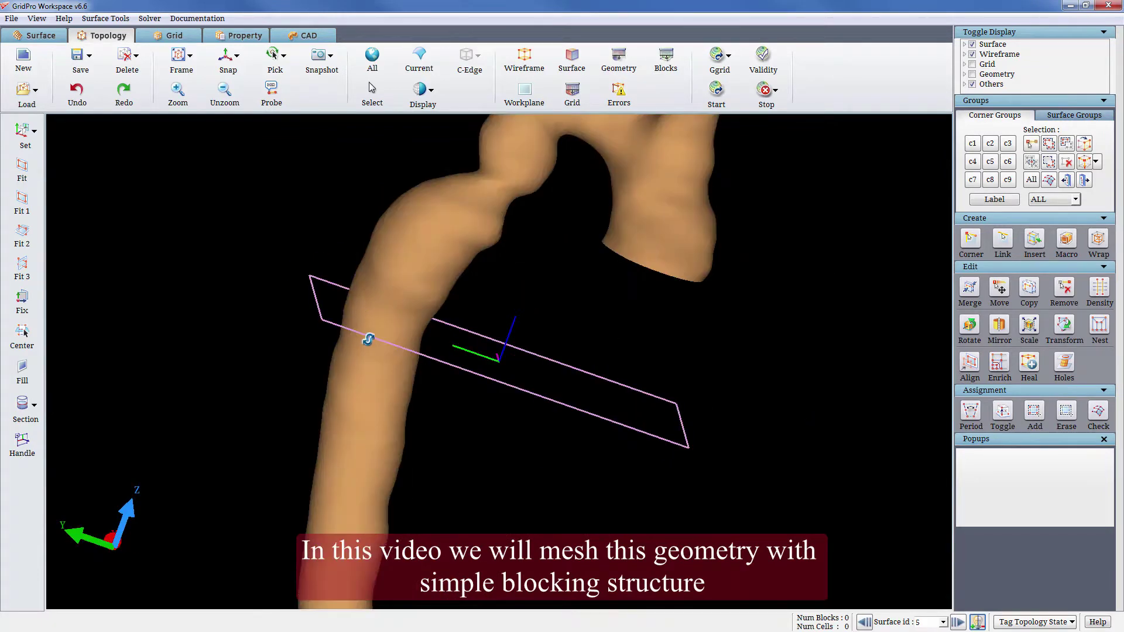
{"action": "left_click_drag", "start_coordinate": [368, 339], "coordinate": [559, 301]}
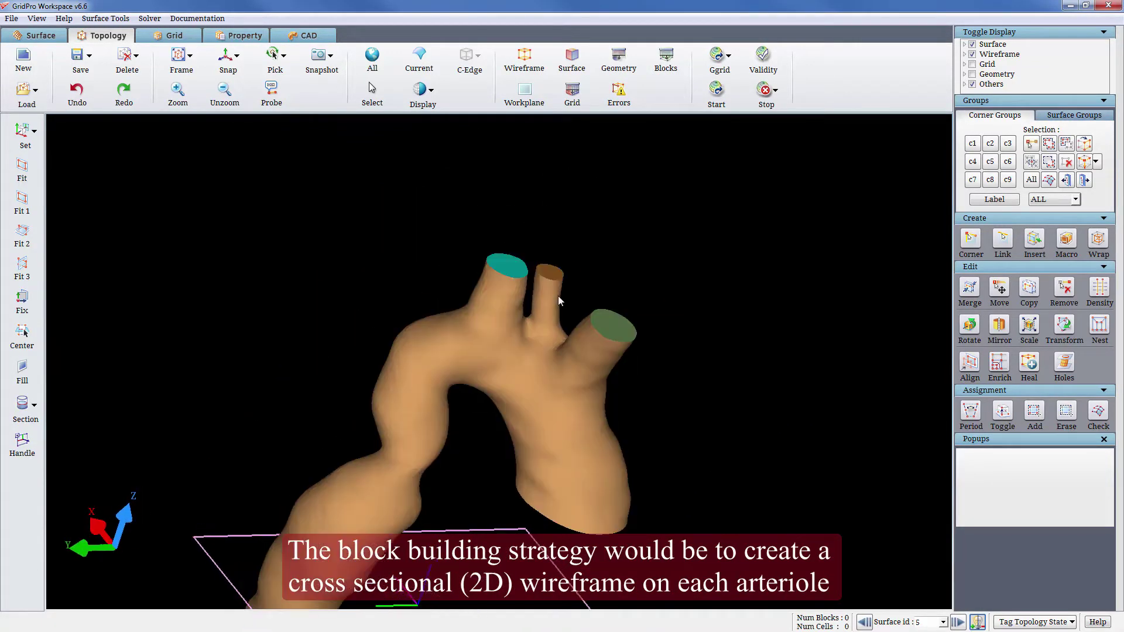
{"action": "right_click", "coordinate": [517, 282]}
{"action": "left_click", "coordinate": [520, 285]}
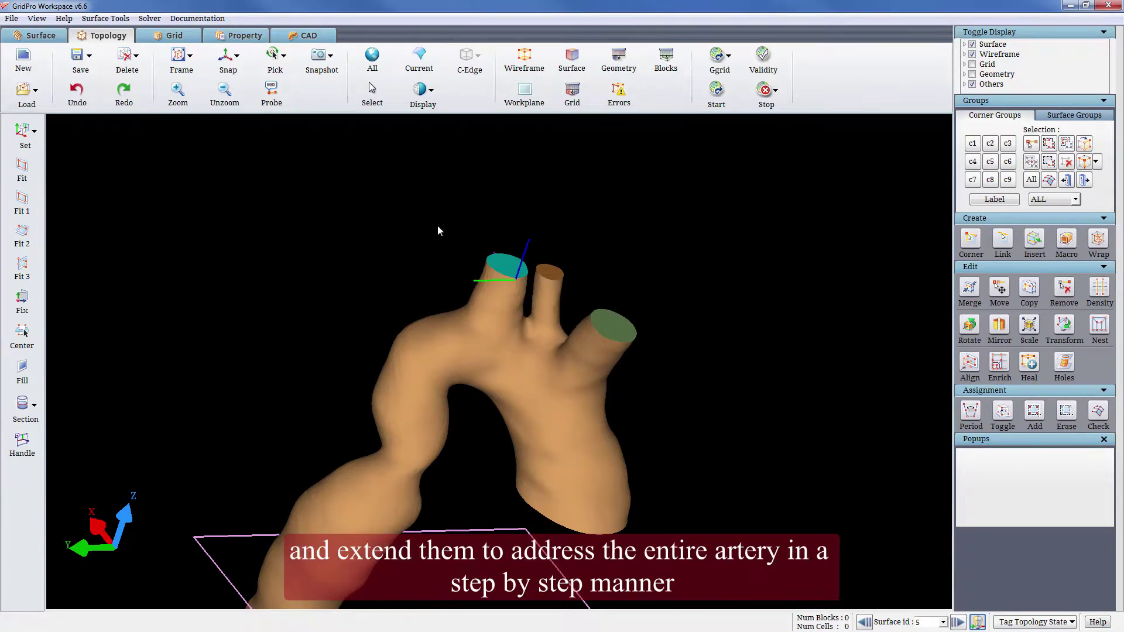
{"action": "left_click_drag", "start_coordinate": [297, 298], "coordinate": [401, 600]}
{"action": "right_click_drag", "start_coordinate": [566, 436], "coordinate": [575, 354]}
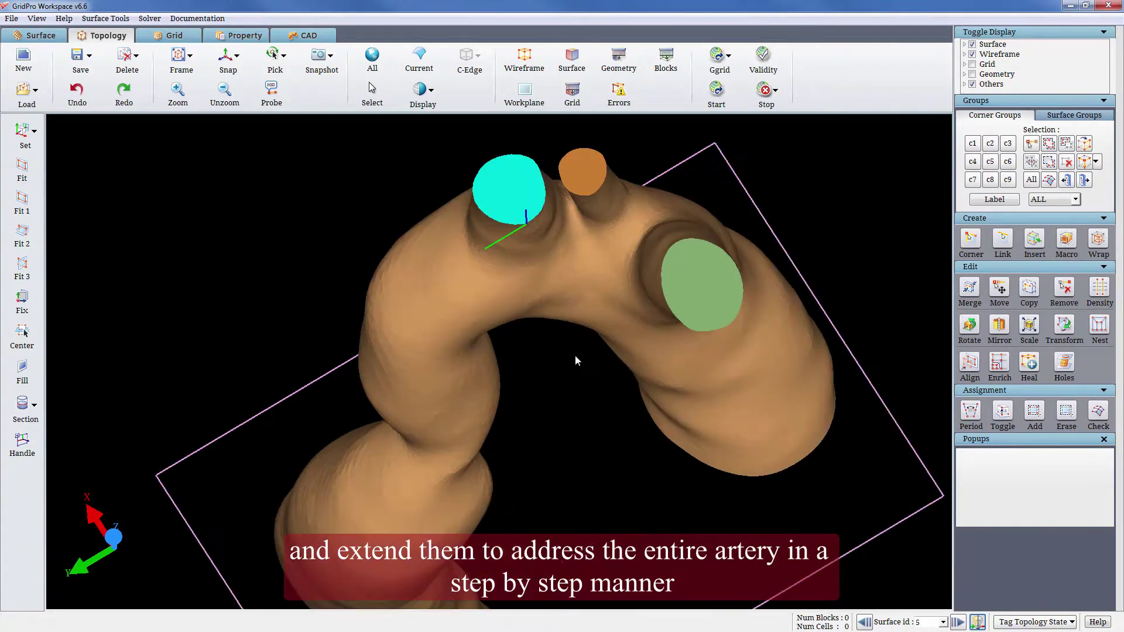
{"action": "middle_click_drag", "start_coordinate": [477, 303], "coordinate": [405, 432]}
{"action": "scroll", "coordinate": [555, 408], "scroll_direction": "up", "scroll_amount": 2}
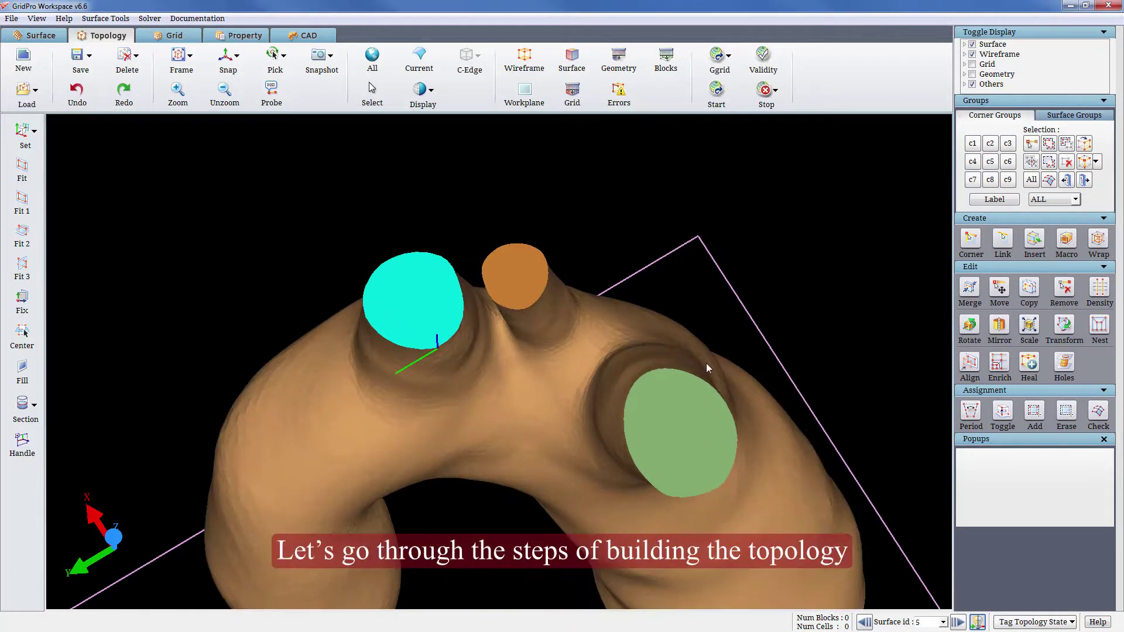
Step: Create four corners on the end surface of the first wide arteriole (surface 5) and link them into a four-sided face
{"action": "left_click", "coordinate": [980, 241]}
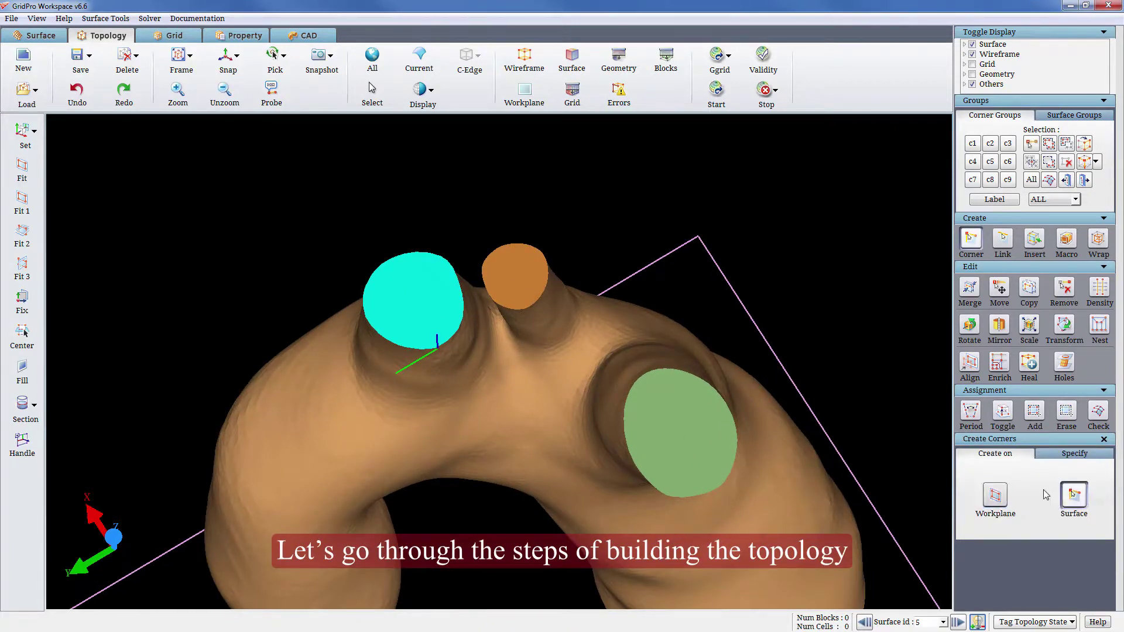
{"action": "scroll", "coordinate": [324, 290], "scroll_direction": "up", "scroll_amount": 2}
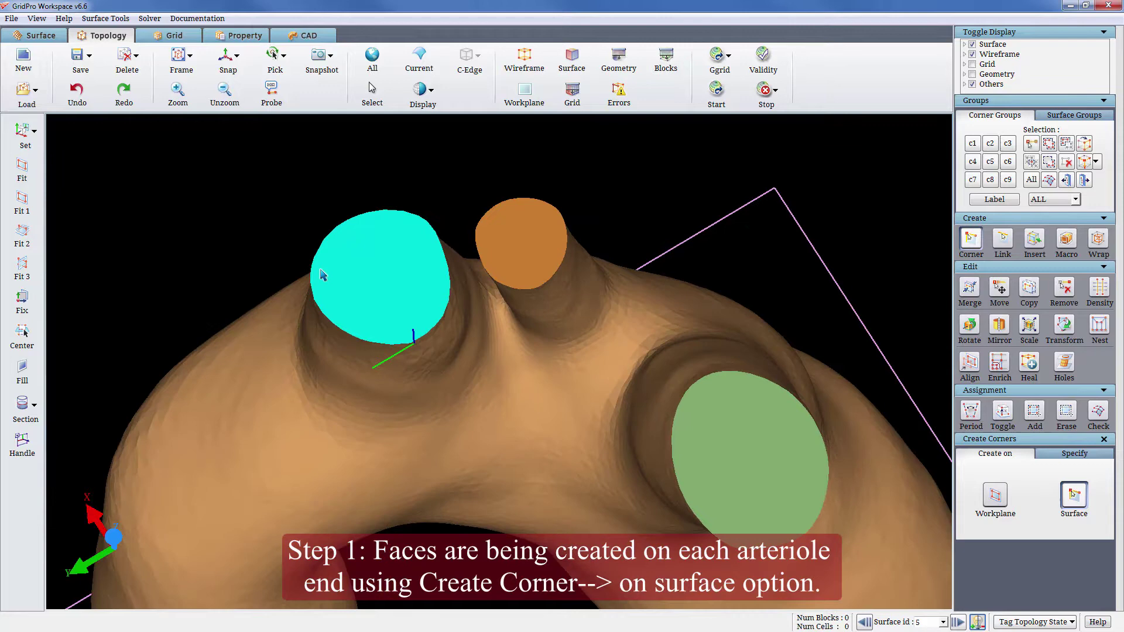
{"action": "left_click", "coordinate": [394, 219]}
{"action": "left_click", "coordinate": [443, 289]}
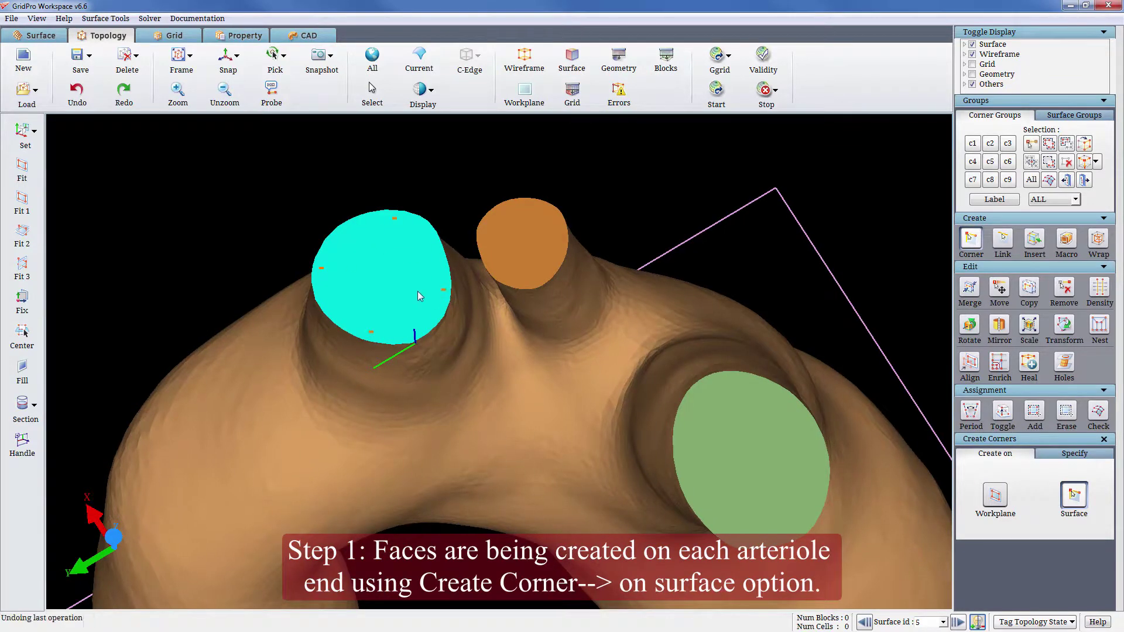
{"action": "key", "text": "l"}
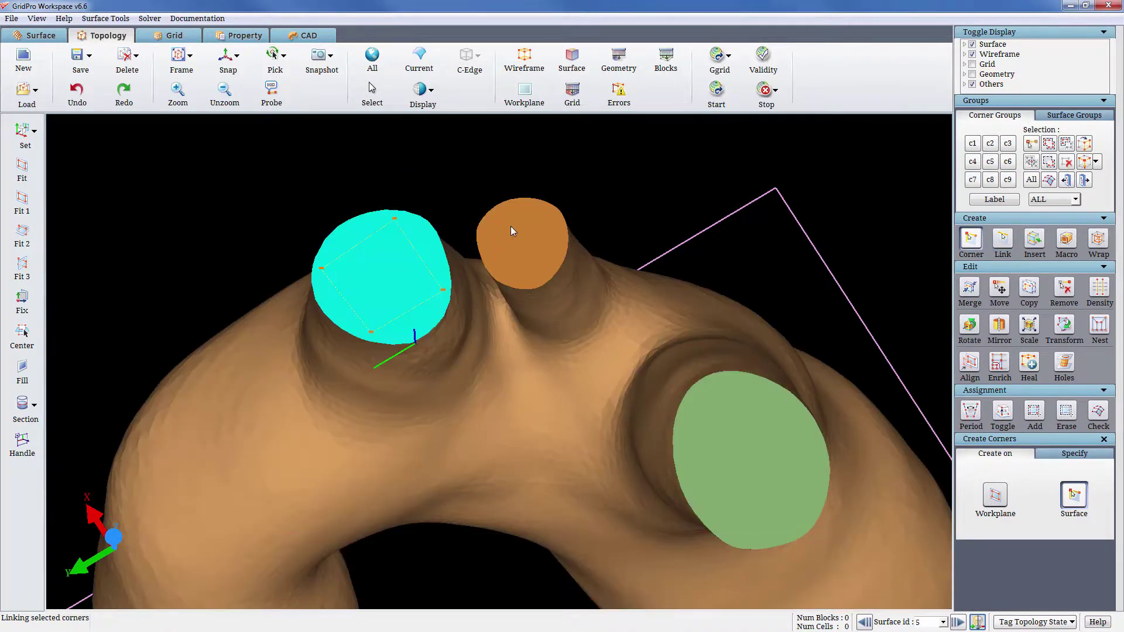
Step: Make the narrow middle arteriole's end surface current, create four corners on it and link them into a face
{"action": "right_click", "coordinate": [513, 227]}
{"action": "left_click", "coordinate": [532, 245]}
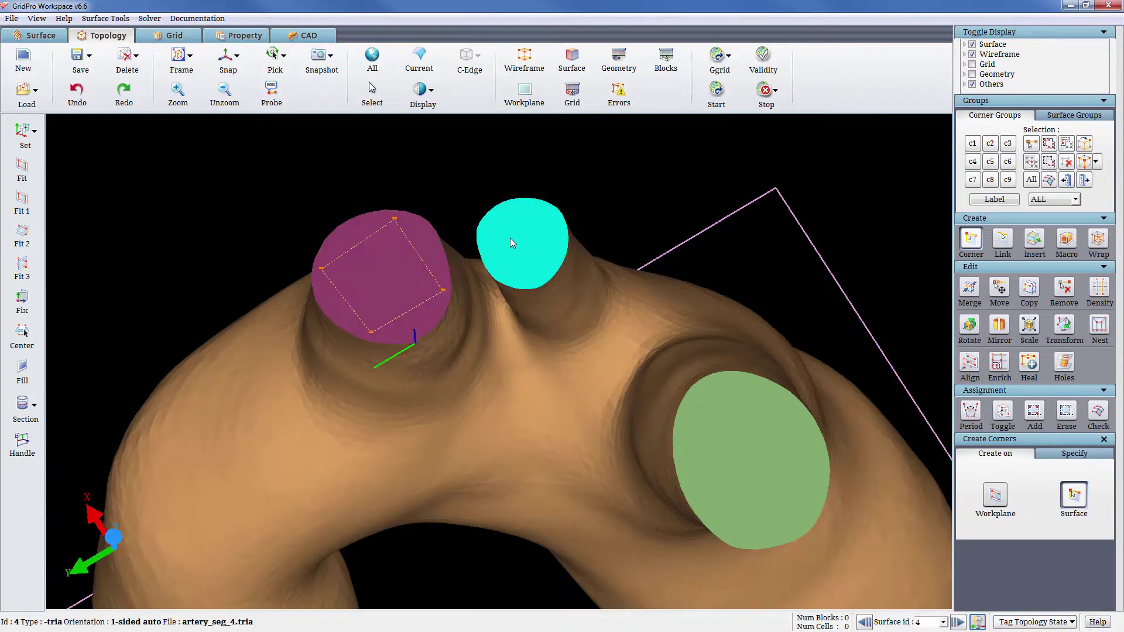
{"action": "right_click", "coordinate": [510, 236]}
{"action": "left_click", "coordinate": [522, 243]}
{"action": "left_click_drag", "start_coordinate": [788, 202], "coordinate": [368, 388]}
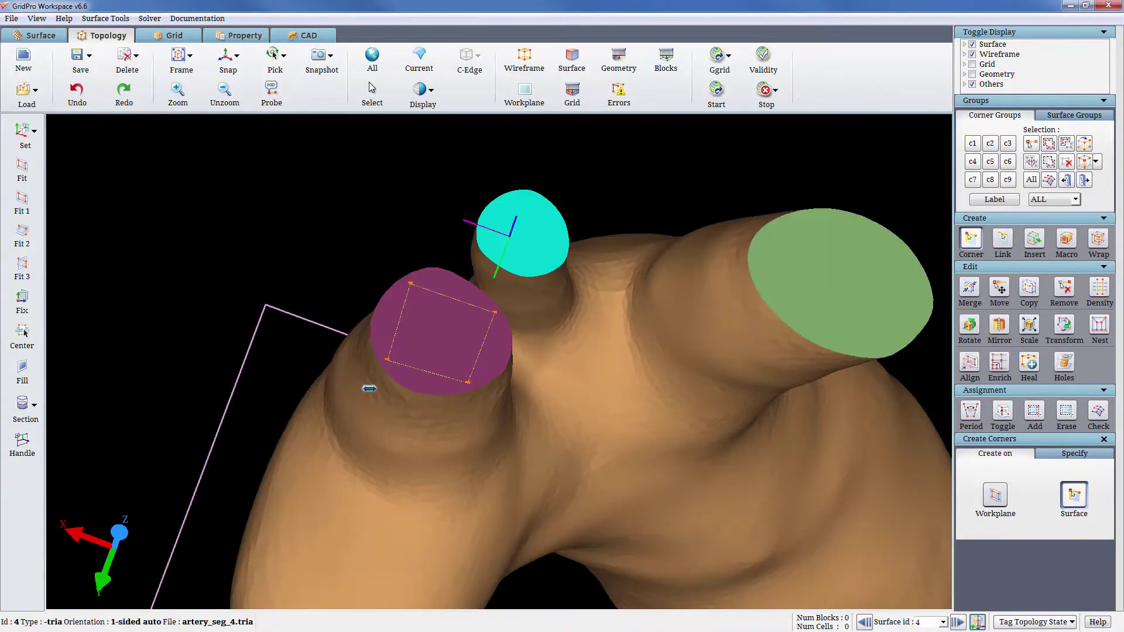
{"action": "left_click_drag", "start_coordinate": [480, 298], "coordinate": [376, 411]}
{"action": "middle_click_drag", "start_coordinate": [555, 314], "coordinate": [520, 384]}
{"action": "scroll", "coordinate": [490, 293], "scroll_direction": "up", "scroll_amount": 3}
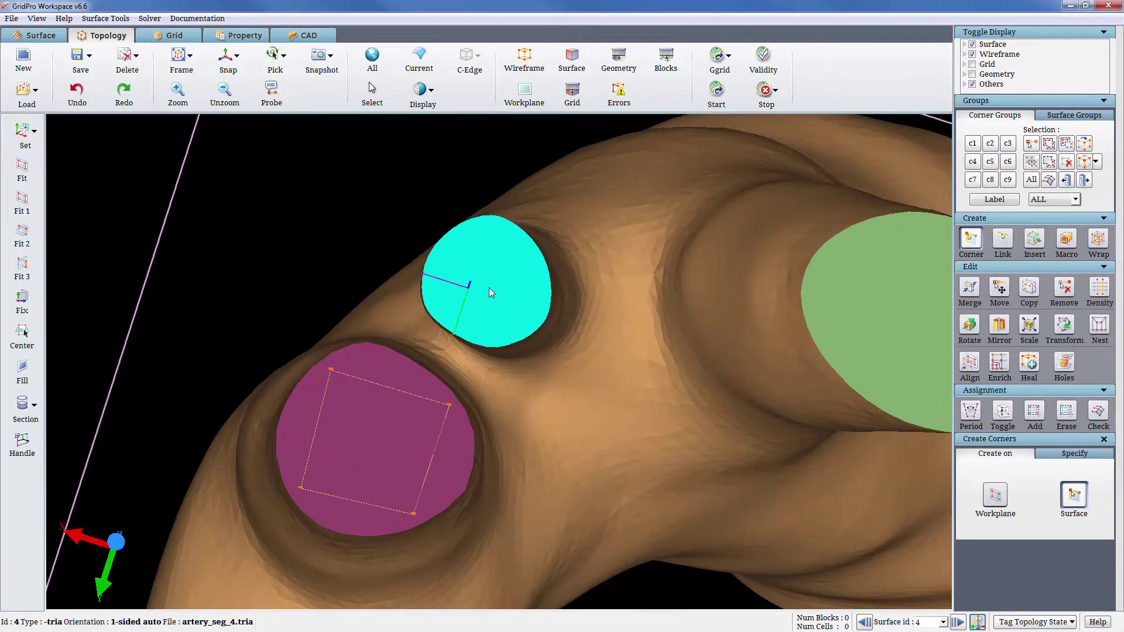
{"action": "left_click", "coordinate": [494, 227]}
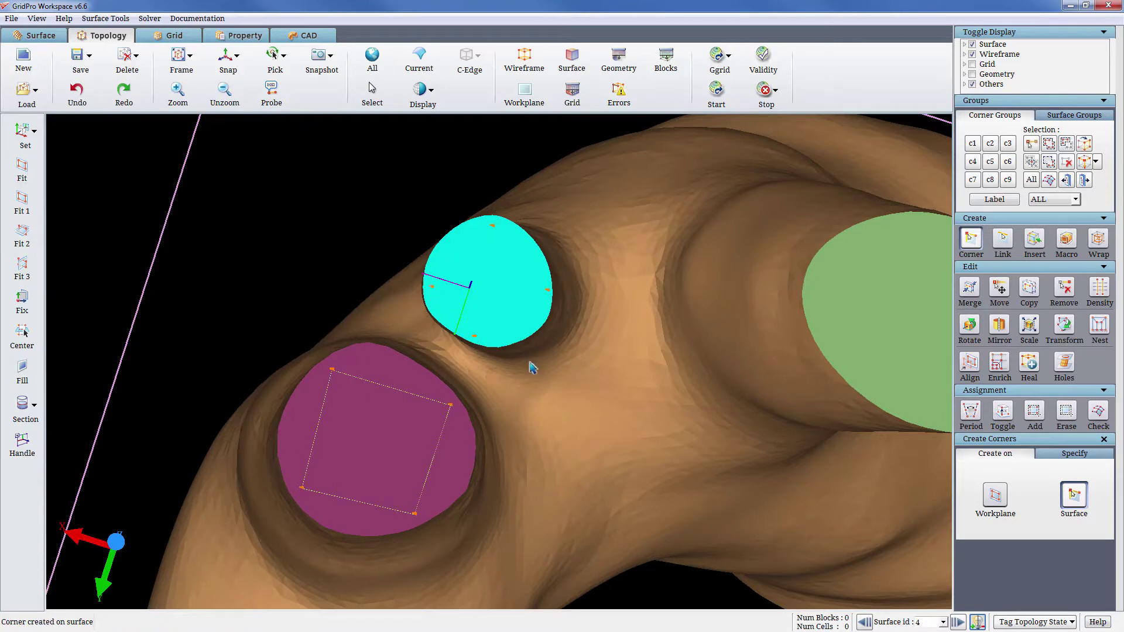
{"action": "left_click_drag", "start_coordinate": [571, 373], "coordinate": [367, 181]}
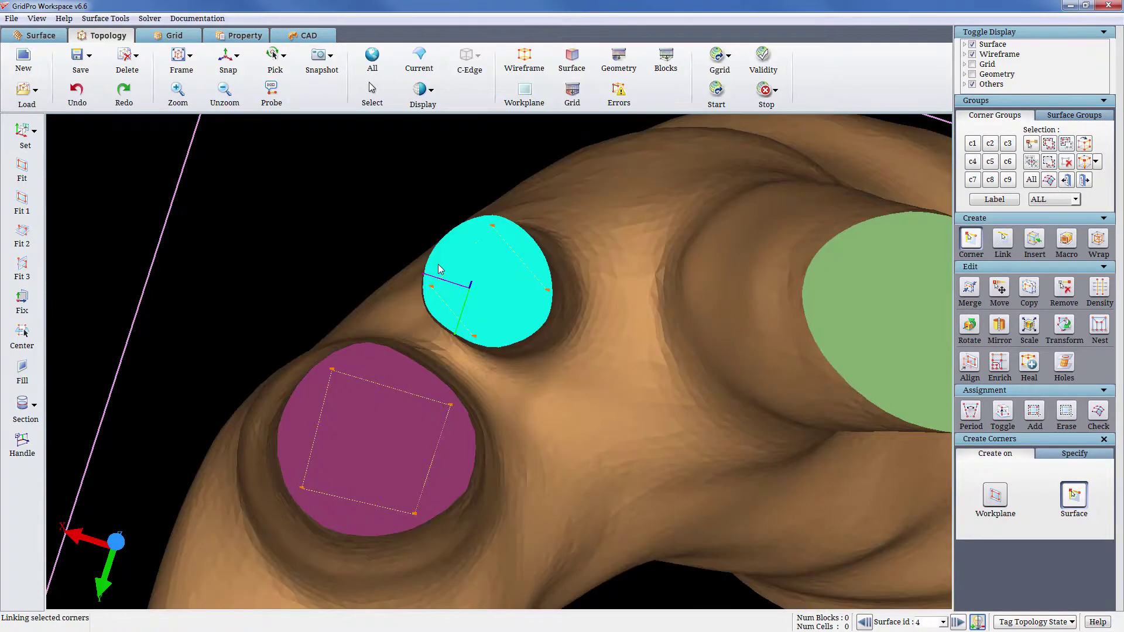
{"action": "left_click_drag", "start_coordinate": [445, 257], "coordinate": [439, 320]}
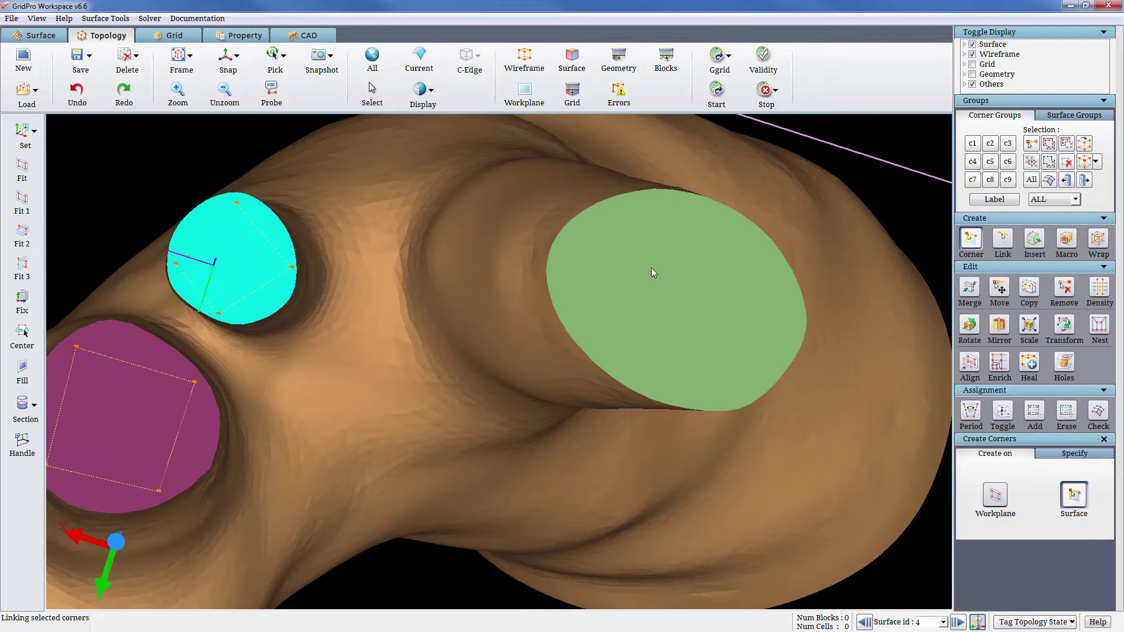
Step: Make the remaining wide arteriole's end surface (surface 3) current, create four corners on it and link them into a face
{"action": "right_click", "coordinate": [651, 268]}
{"action": "left_click", "coordinate": [682, 286]}
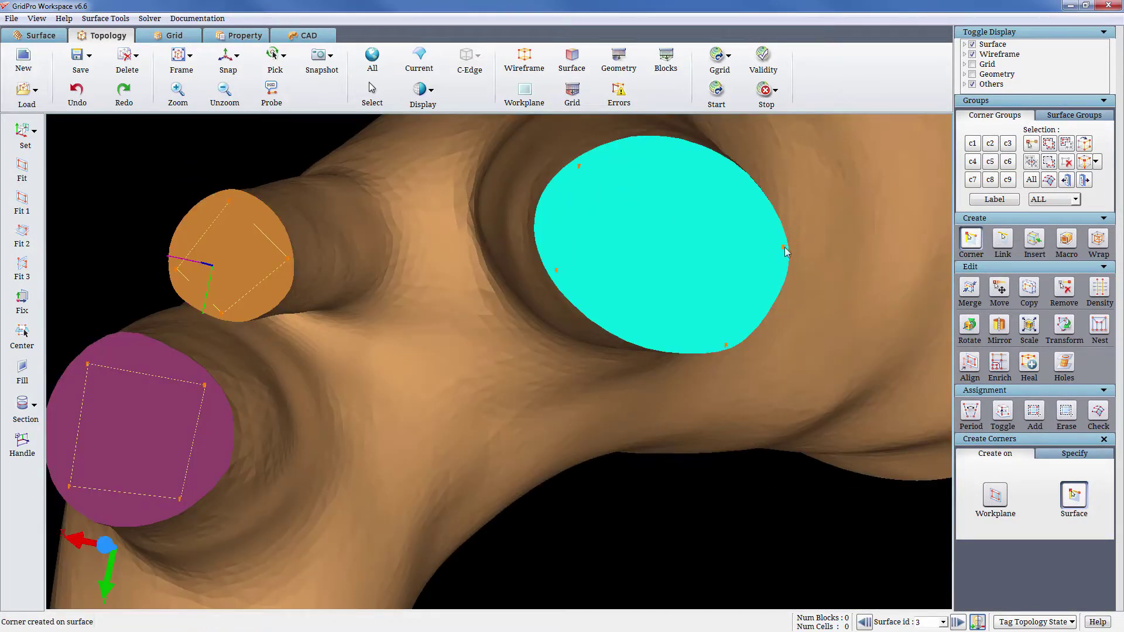
{"action": "left_click_drag", "start_coordinate": [826, 390], "coordinate": [609, 190]}
{"action": "left_click_drag", "start_coordinate": [718, 193], "coordinate": [802, 256]}
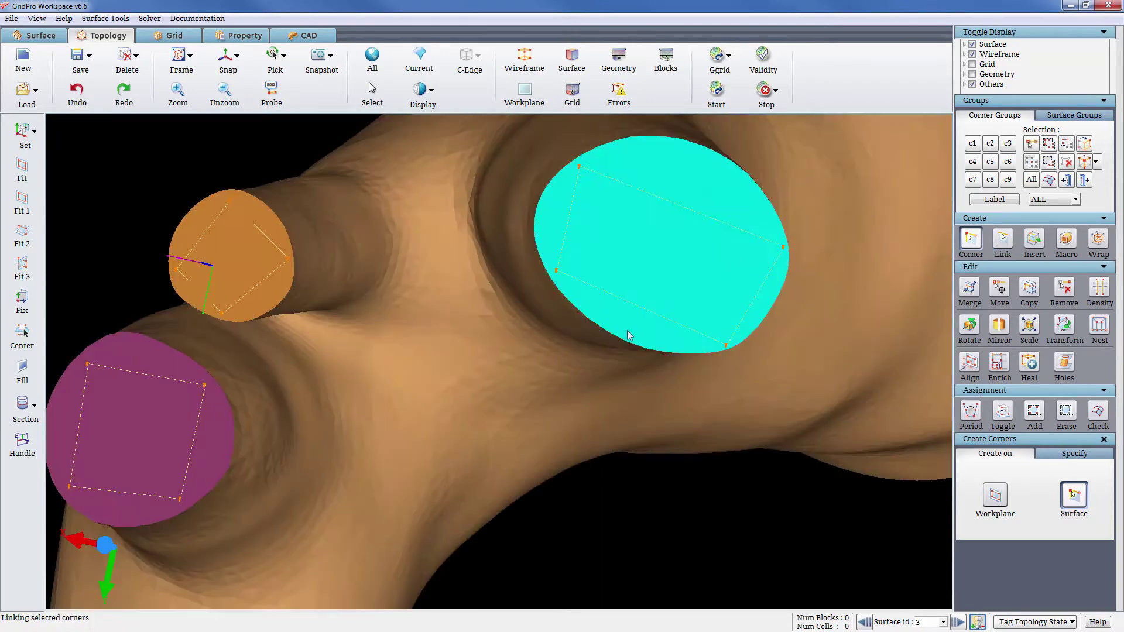
Step: Group the corners of all three arteriole end faces in C1 and fit the workplane to them
{"action": "scroll", "coordinate": [337, 354], "scroll_direction": "down", "scroll_amount": 5}
{"action": "mouse_move", "coordinate": [337, 355]}
{"action": "middle_mouse_down"}
{"action": "mouse_move", "coordinate": [323, 472]}
{"action": "mouse_move", "coordinate": [677, 464]}
{"action": "mouse_move", "coordinate": [789, 341]}
{"action": "middle_mouse_up"}
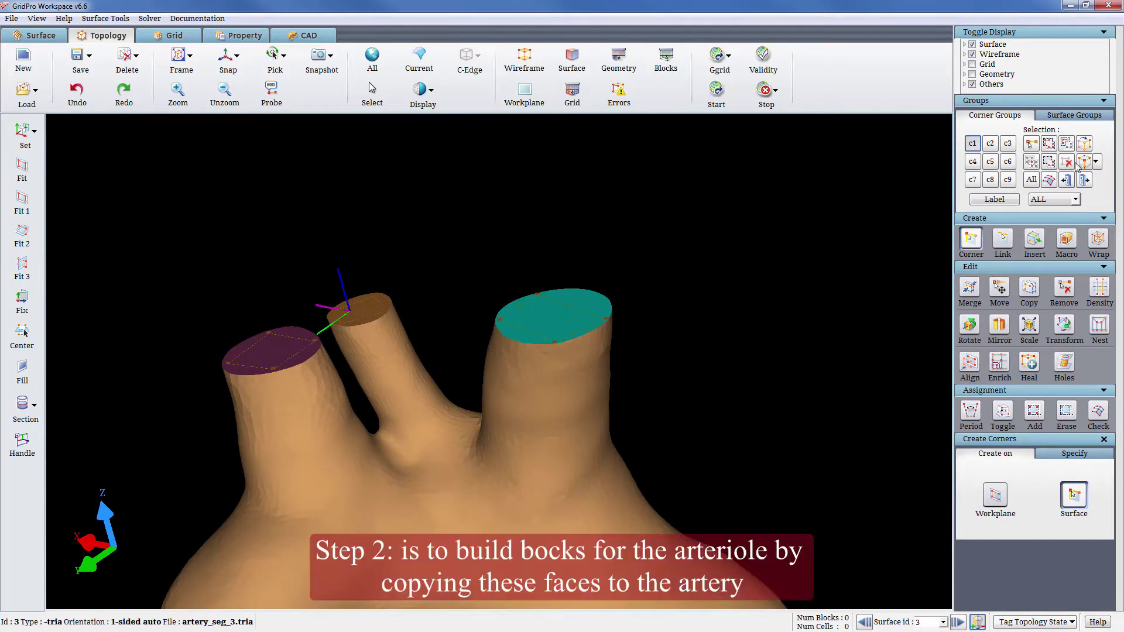
{"action": "left_click_drag", "start_coordinate": [208, 203], "coordinate": [841, 487]}
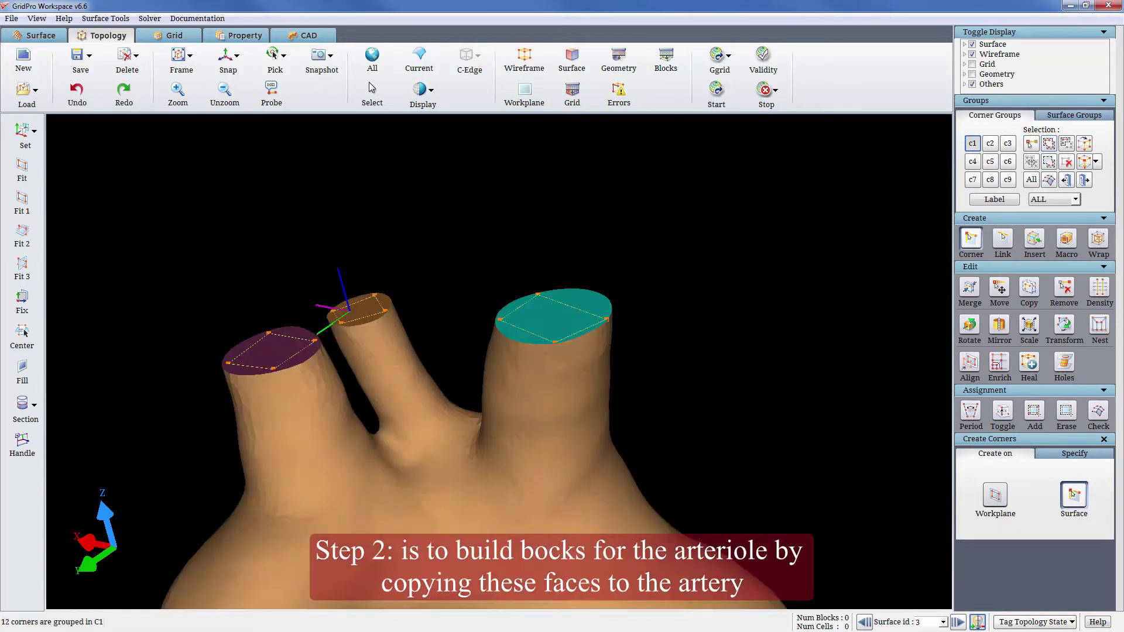
{"action": "left_click", "coordinate": [20, 204]}
Step: Lower the workplane to the base of the arterioles and copy the C1 faces onto it with links and Project Corners enabled
{"action": "left_click", "coordinate": [223, 60]}
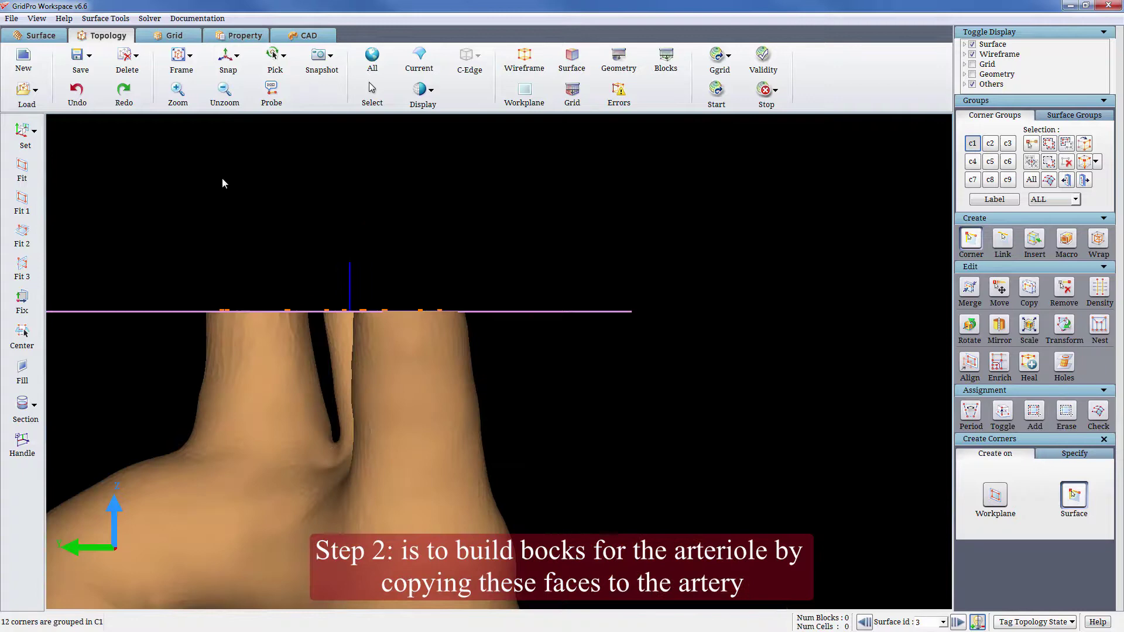
{"action": "left_click_drag", "start_coordinate": [462, 342], "coordinate": [510, 457]}
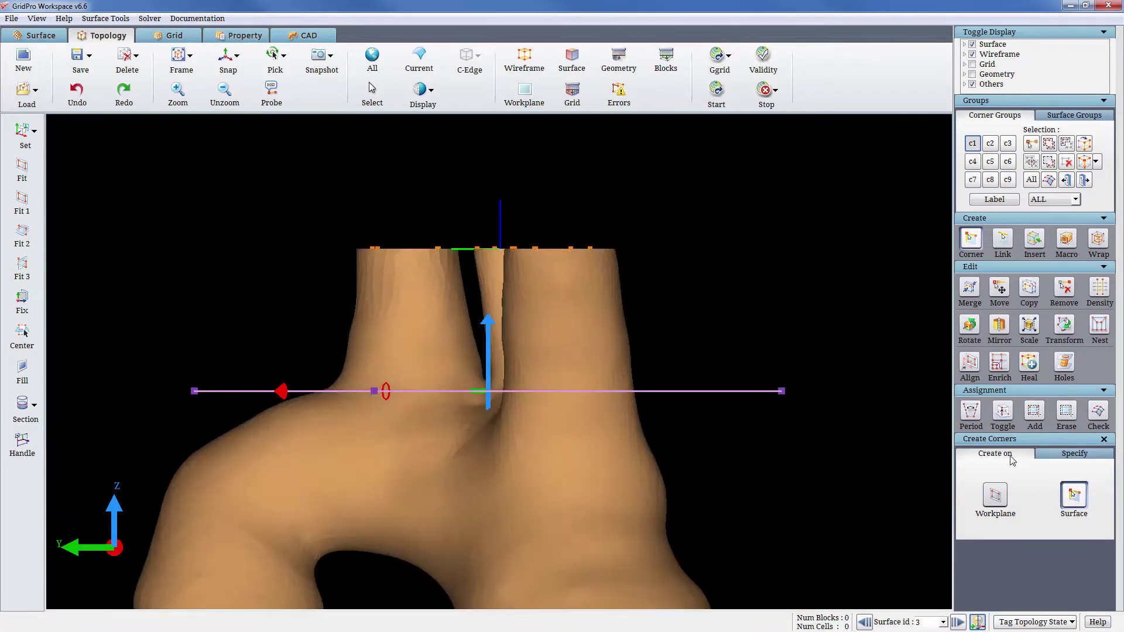
{"action": "left_click", "coordinate": [1022, 297]}
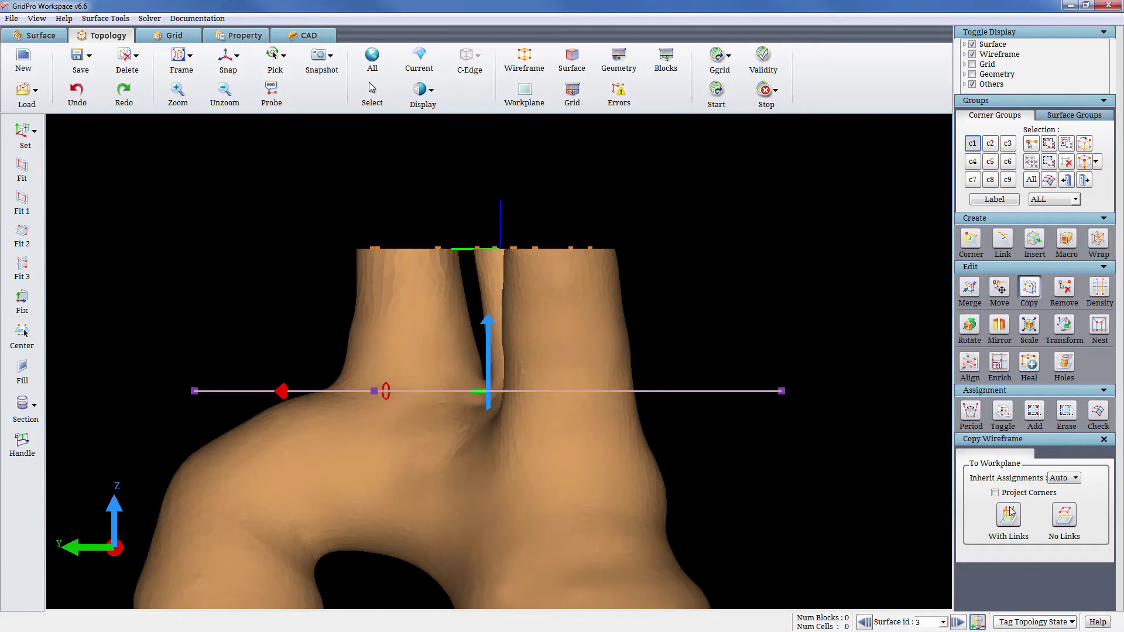
{"action": "left_click_drag", "start_coordinate": [610, 512], "coordinate": [643, 626]}
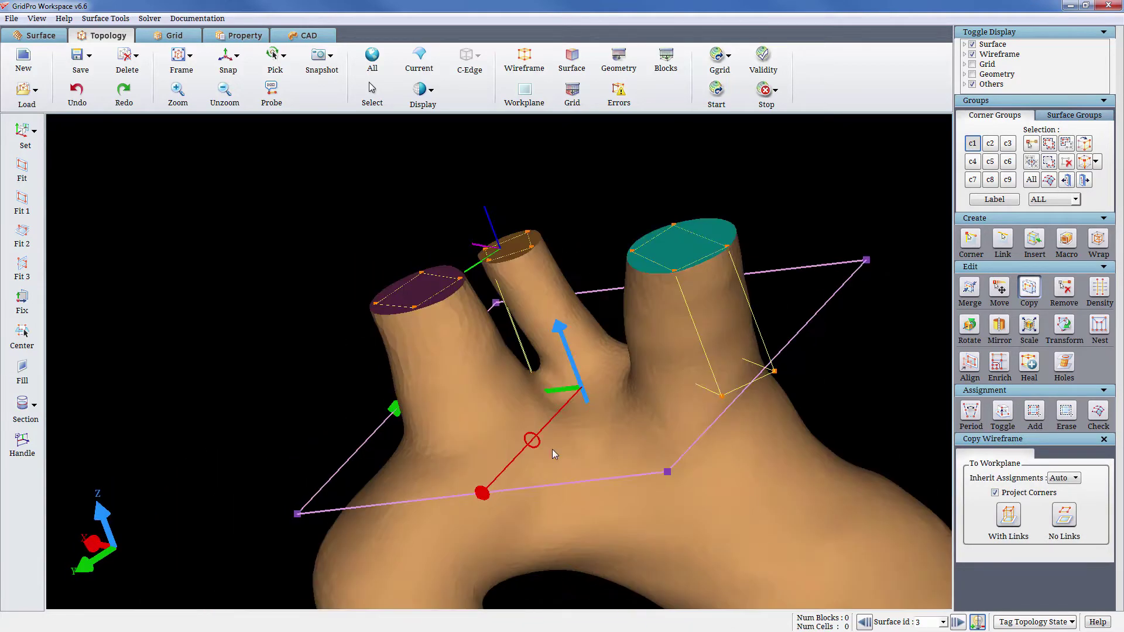
Step: Shift the C1 group to the copied corners and reposition the surface 3 arteriole's base corners inside the artery walls
{"action": "left_click_drag", "start_coordinate": [553, 450], "coordinate": [778, 276]}
{"action": "left_click_drag", "start_coordinate": [729, 371], "coordinate": [891, 190]}
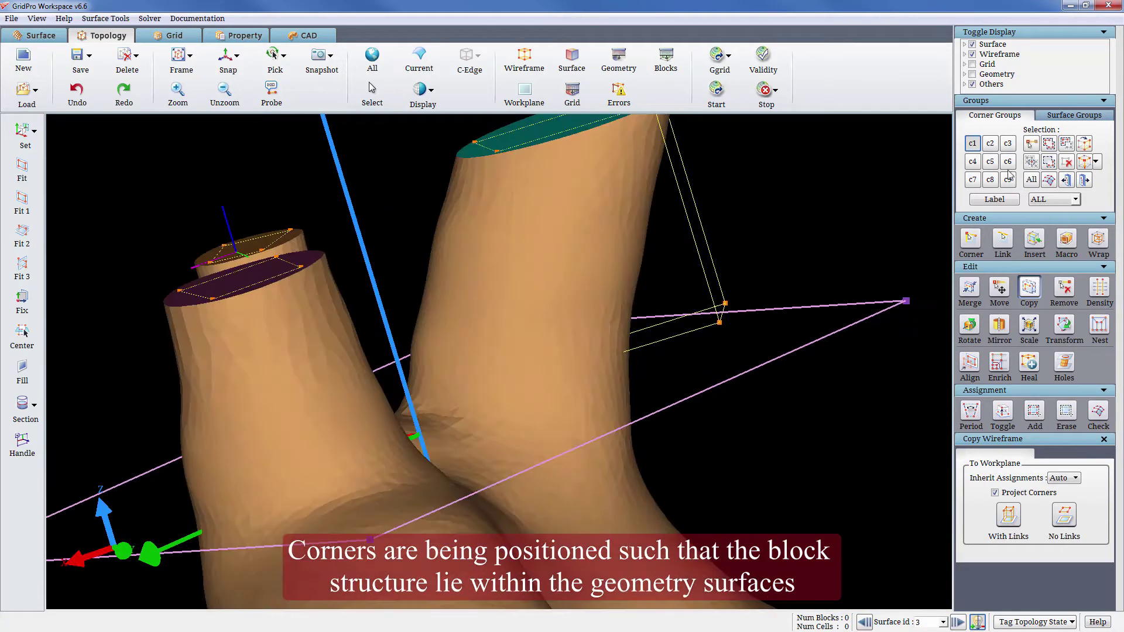
{"action": "left_click", "coordinate": [1067, 181]}
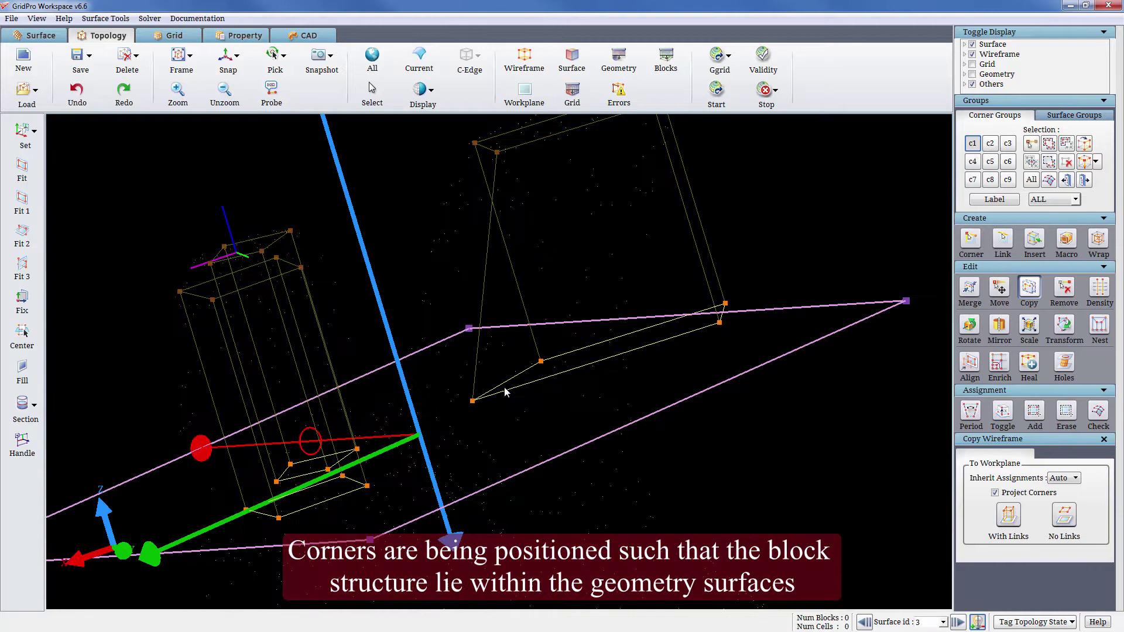
{"action": "left_click_drag", "start_coordinate": [541, 361], "coordinate": [424, 403]}
{"action": "left_click_drag", "start_coordinate": [719, 322], "coordinate": [429, 429]}
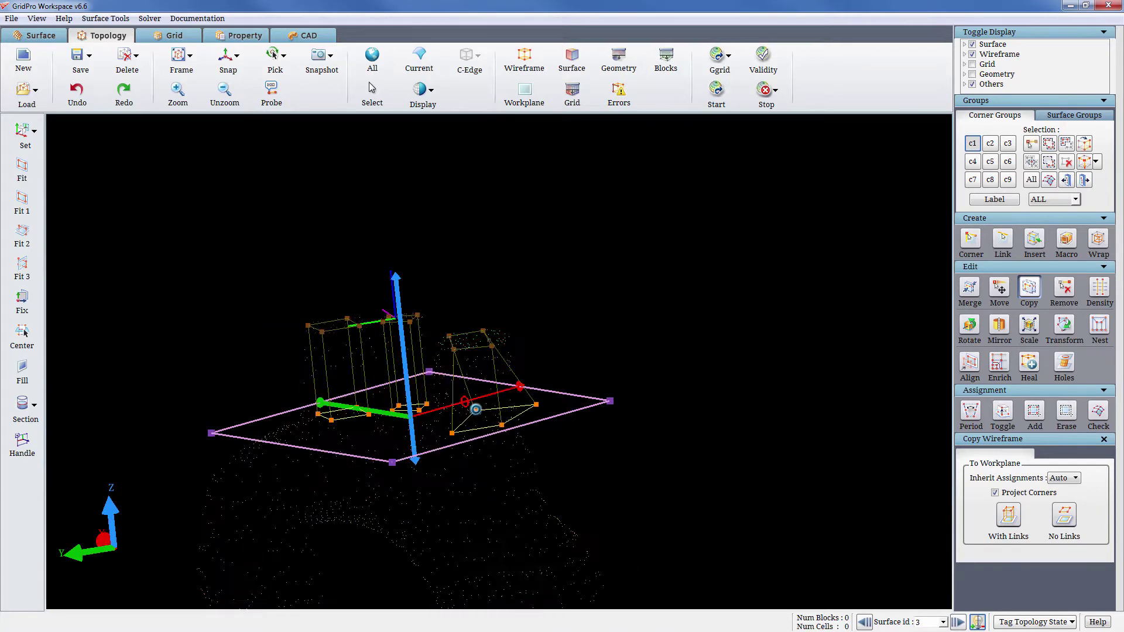
{"action": "left_click_drag", "start_coordinate": [515, 401], "coordinate": [451, 419]}
Step: Link the facing corners of neighbouring arteriole base faces so the three faces form one connected strip
{"action": "middle_click_drag", "start_coordinate": [451, 419], "coordinate": [509, 417]}
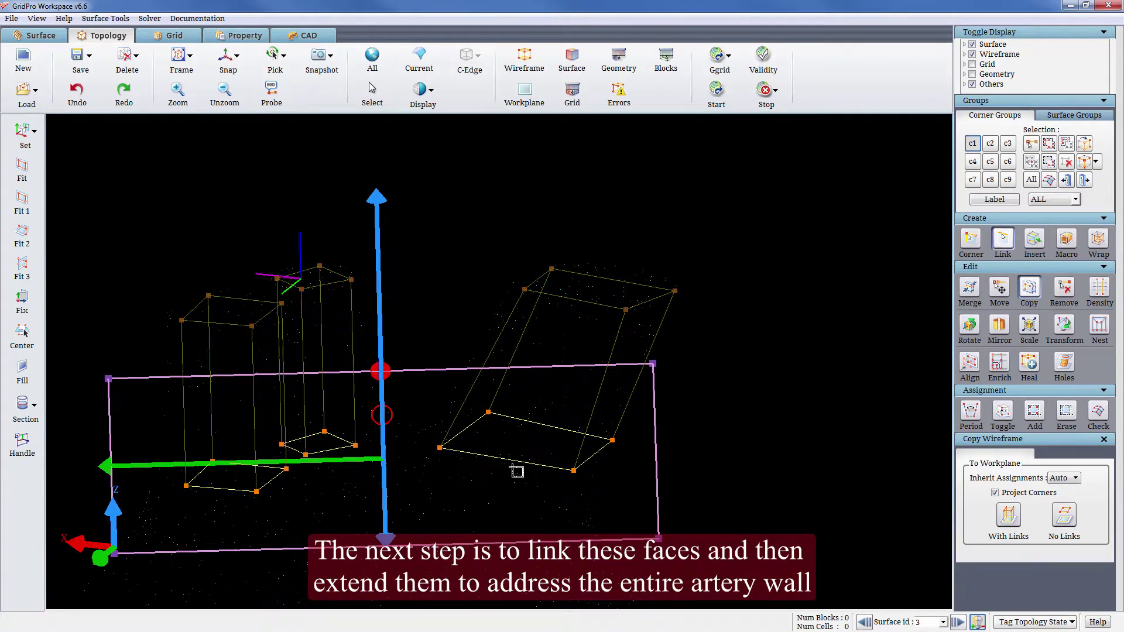
{"action": "left_click_drag", "start_coordinate": [421, 379], "coordinate": [422, 380]}
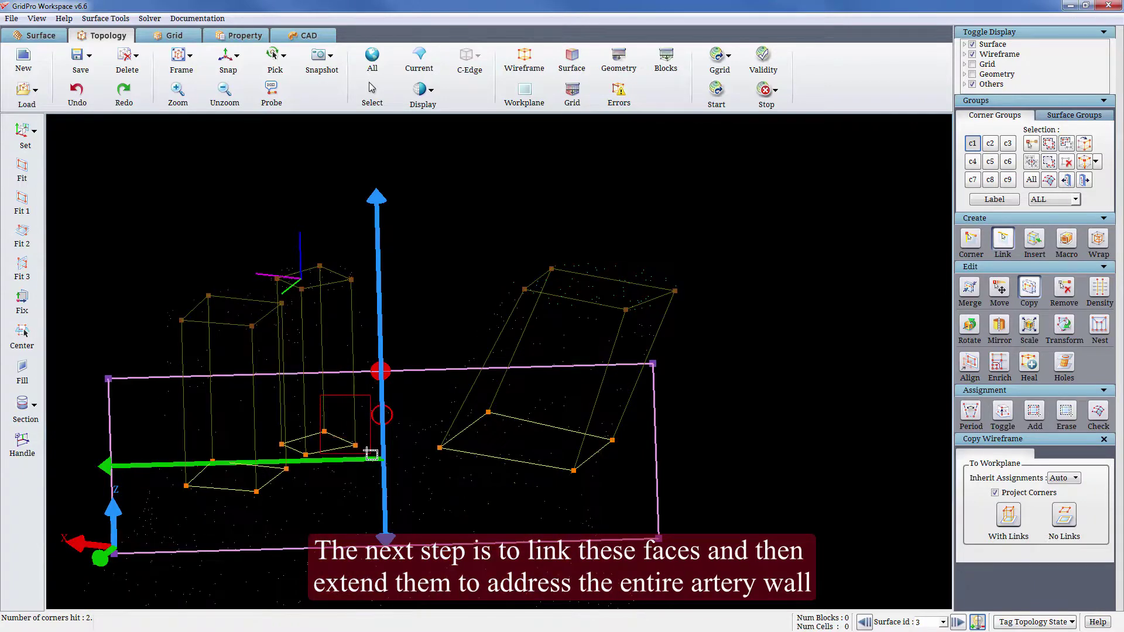
{"action": "left_click_drag", "start_coordinate": [371, 454], "coordinate": [372, 455]}
{"action": "mouse_move", "coordinate": [776, 487]}
{"action": "left_mouse_down"}
{"action": "mouse_move", "coordinate": [426, 563]}
{"action": "mouse_move", "coordinate": [226, 521]}
{"action": "left_mouse_up"}
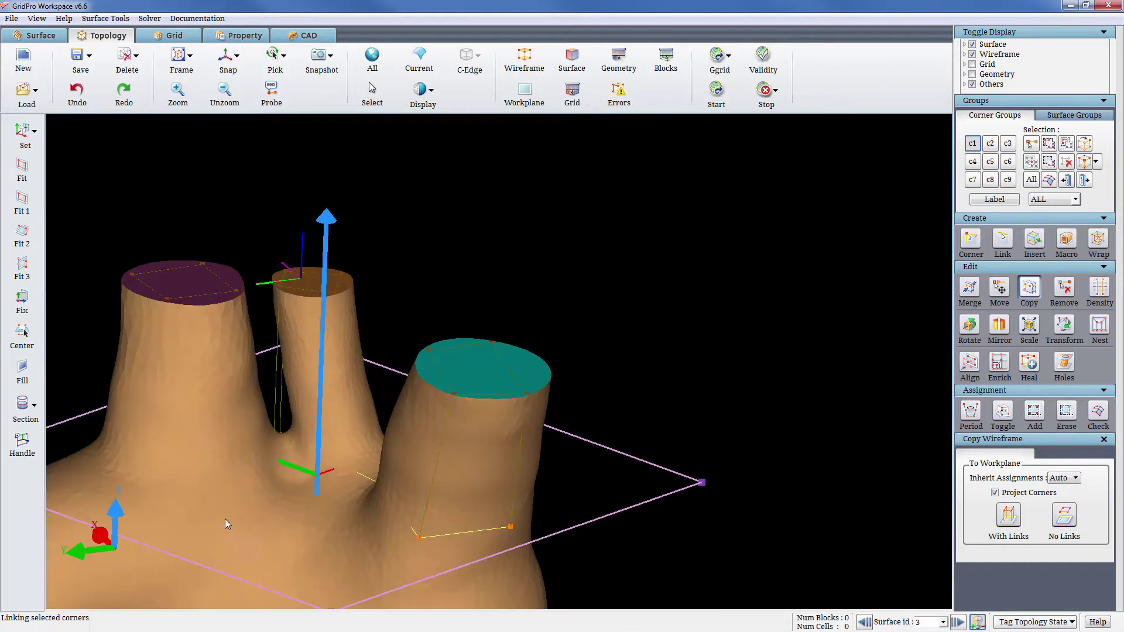
{"action": "mouse_move", "coordinate": [179, 385]}
{"action": "left_mouse_down"}
{"action": "mouse_move", "coordinate": [254, 472]}
{"action": "mouse_move", "coordinate": [294, 497]}
{"action": "left_mouse_up"}
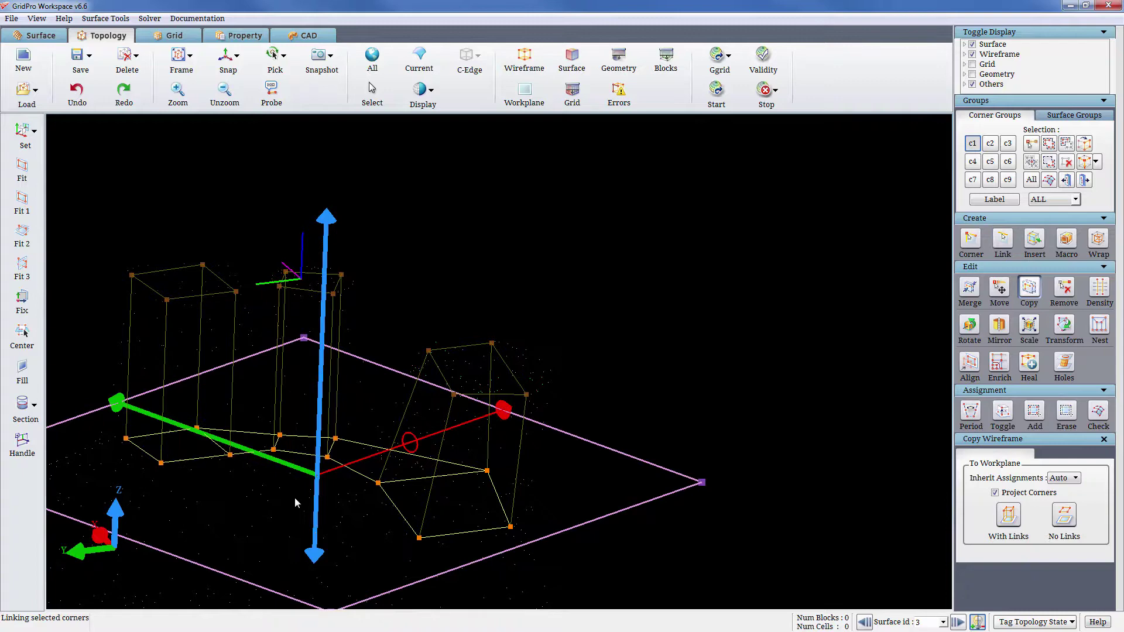
Step: Lower the workplane to the inner bend of the main artery and copy the connected C1 faces onto it with links
{"action": "scroll", "coordinate": [294, 498], "scroll_direction": "down", "scroll_amount": 4}
{"action": "left_click_drag", "start_coordinate": [581, 470], "coordinate": [199, 428]}
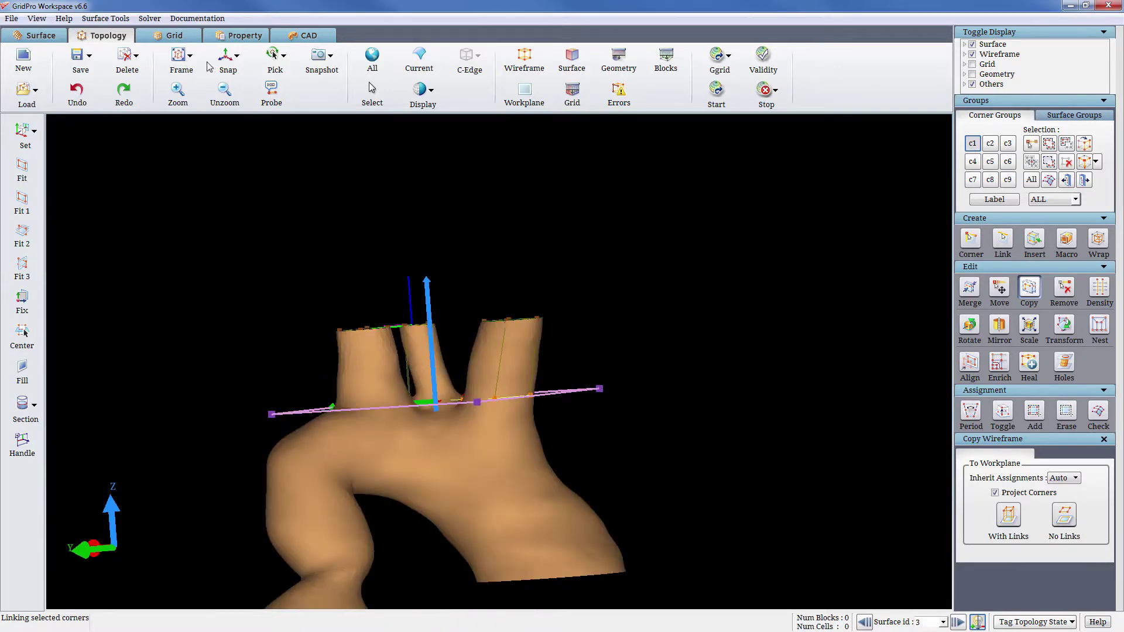
{"action": "left_click", "coordinate": [225, 58]}
{"action": "scroll", "coordinate": [241, 321], "scroll_direction": "up", "scroll_amount": 5}
{"action": "right_click_drag", "start_coordinate": [568, 313], "coordinate": [631, 241]}
{"action": "left_click_drag", "start_coordinate": [412, 240], "coordinate": [418, 337]}
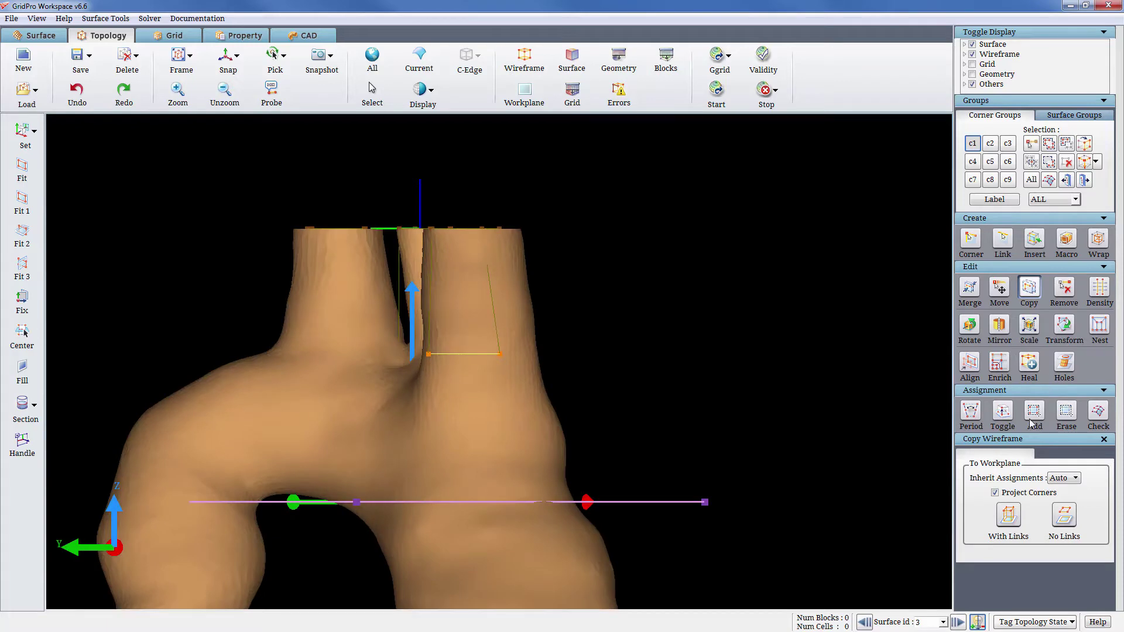
{"action": "left_click", "coordinate": [1008, 515]}
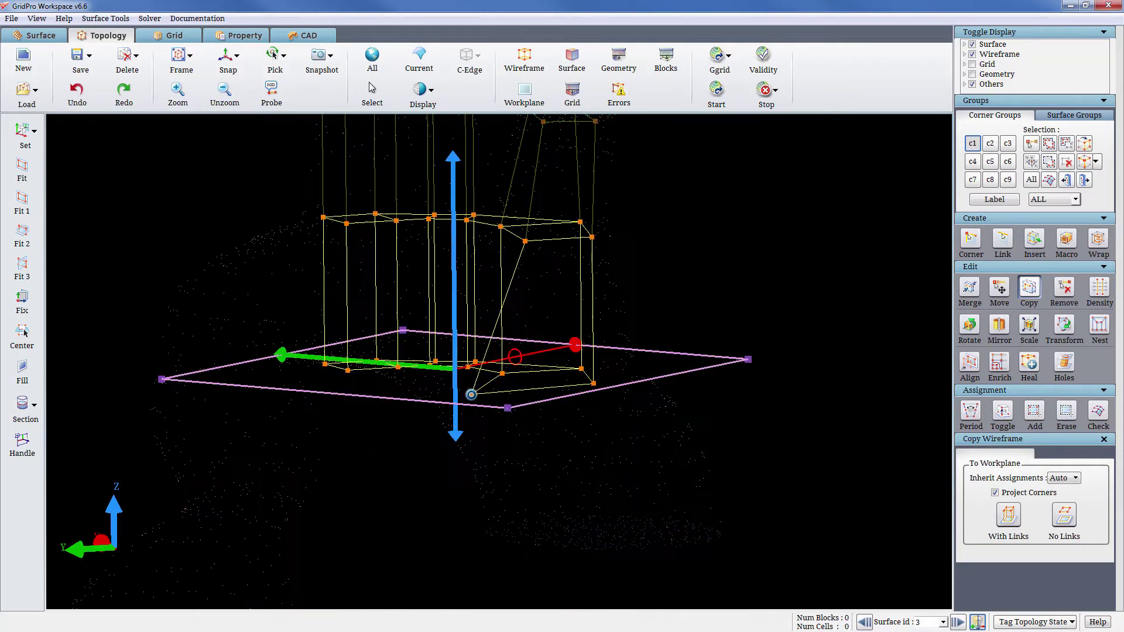
Step: Reposition the copied strip's corners on the workplane at the inner bend of the main artery, below the surface 3 arteriole
{"action": "left_click_drag", "start_coordinate": [504, 373], "coordinate": [448, 380]}
{"action": "mouse_move", "coordinate": [618, 413]}
{"action": "left_mouse_down"}
{"action": "mouse_move", "coordinate": [505, 412]}
{"action": "mouse_move", "coordinate": [571, 384]}
{"action": "left_mouse_up"}
{"action": "left_click_drag", "start_coordinate": [374, 411], "coordinate": [397, 407]}
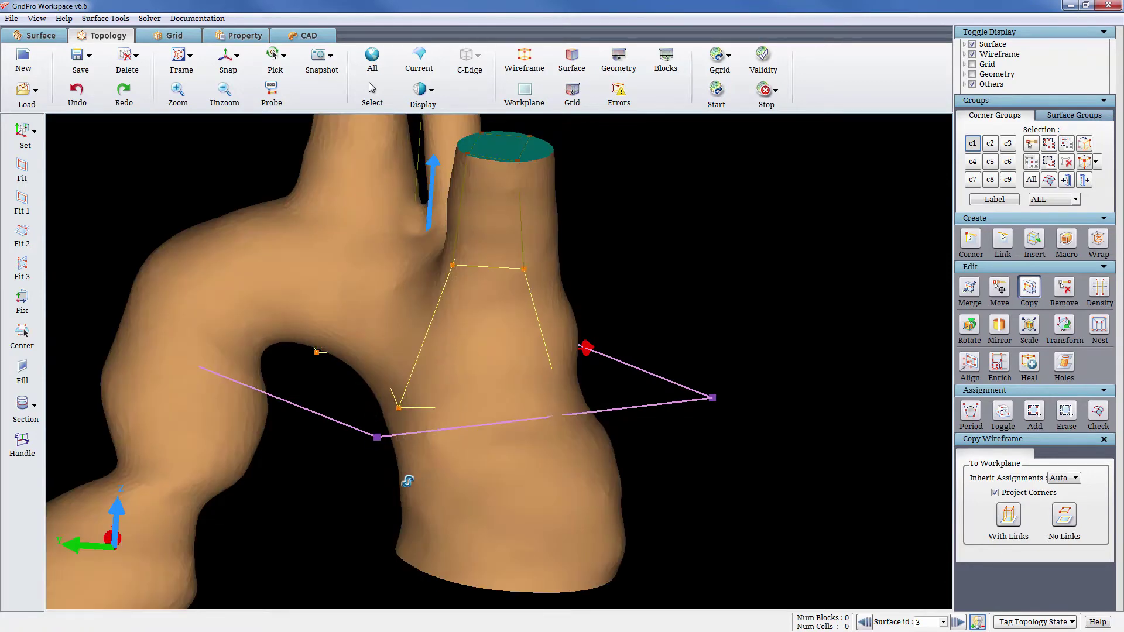
Step: Group the four corners of the lowest face beneath the surface 3 arteriole as C2
{"action": "left_click_drag", "start_coordinate": [406, 479], "coordinate": [504, 463]}
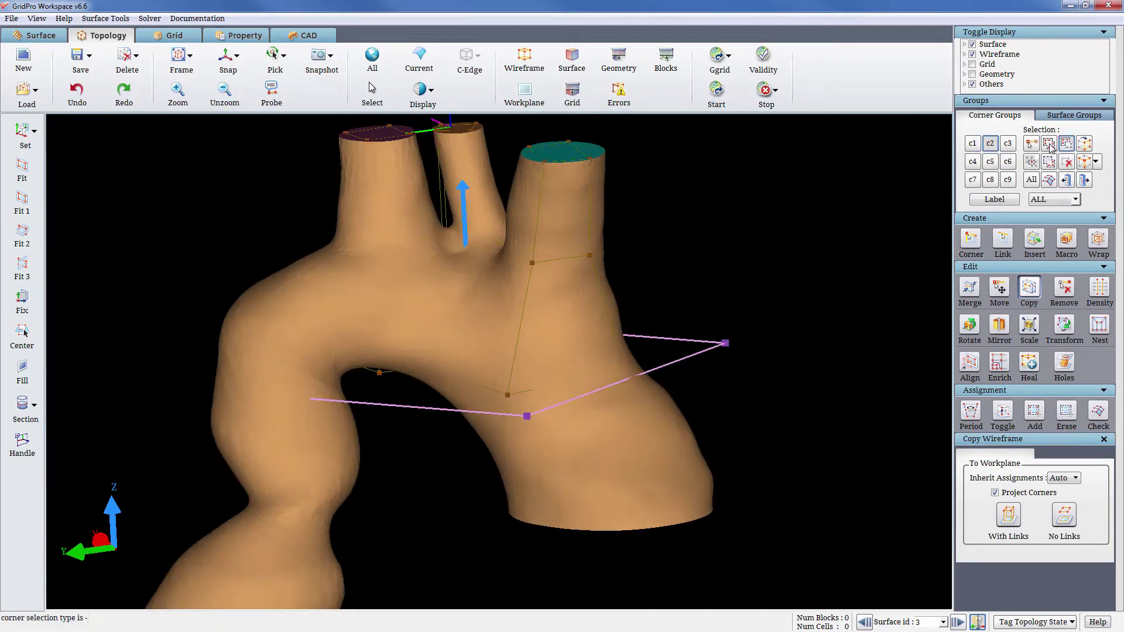
{"action": "middle_click_drag", "start_coordinate": [479, 244], "coordinate": [608, 235]}
{"action": "left_click_drag", "start_coordinate": [730, 393], "coordinate": [481, 303]}
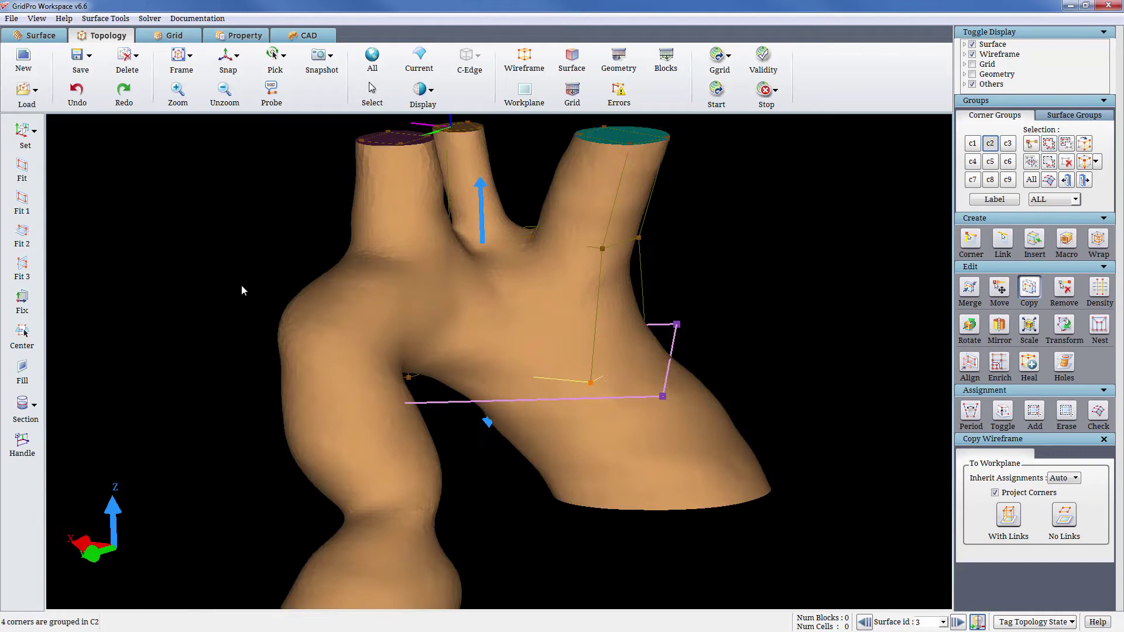
Step: Fit the workplane to C2, lower it to the nearby open end of the main artery, and copy the face there with links
{"action": "left_click", "coordinate": [27, 201]}
{"action": "middle_click_drag", "start_coordinate": [521, 304], "coordinate": [710, 229]}
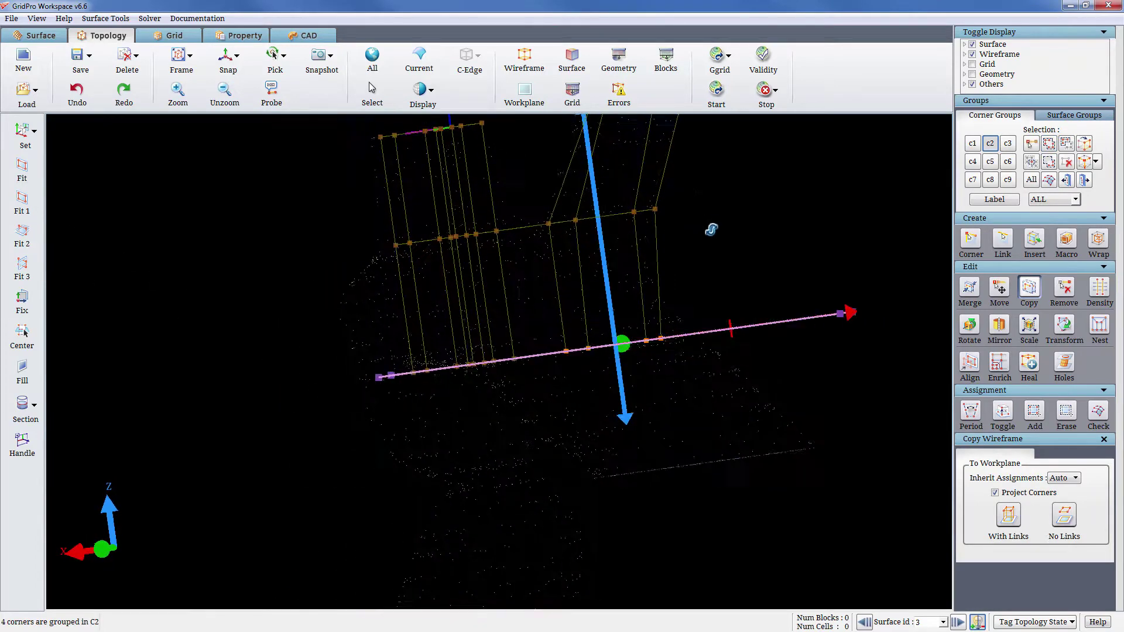
{"action": "left_click", "coordinate": [213, 60]}
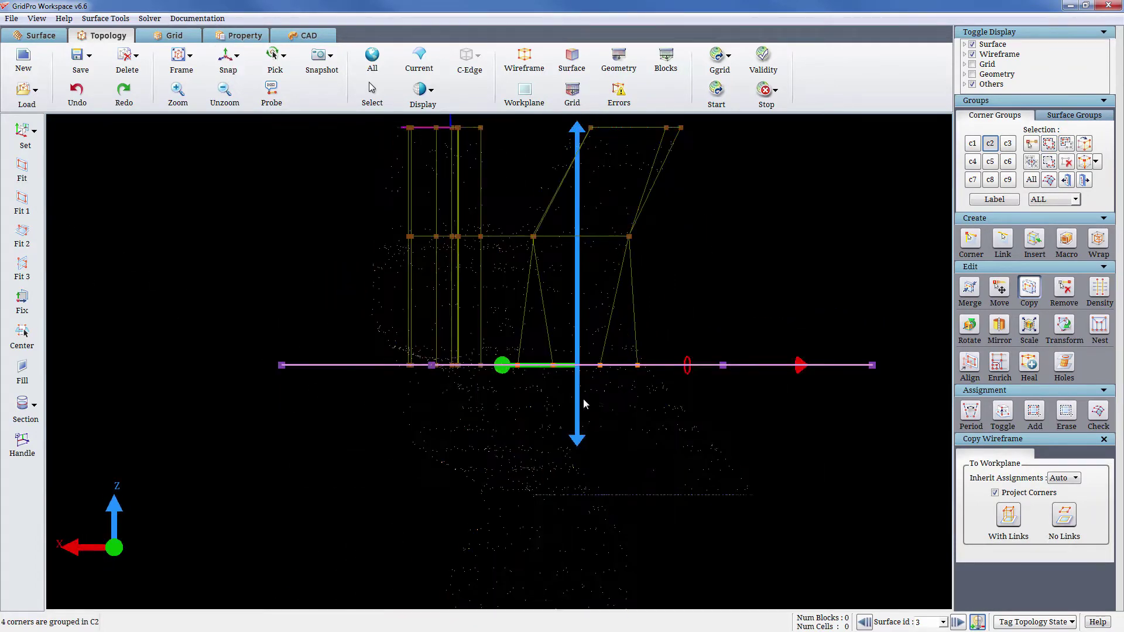
{"action": "left_click_drag", "start_coordinate": [583, 398], "coordinate": [626, 524]}
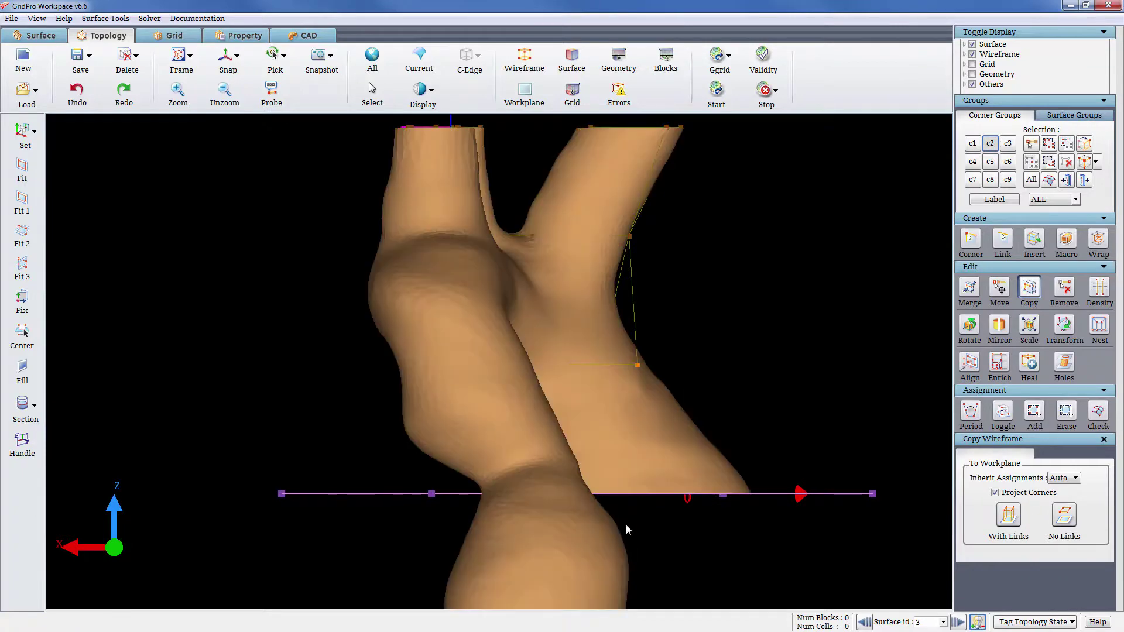
{"action": "left_click_drag", "start_coordinate": [462, 275], "coordinate": [493, 396]}
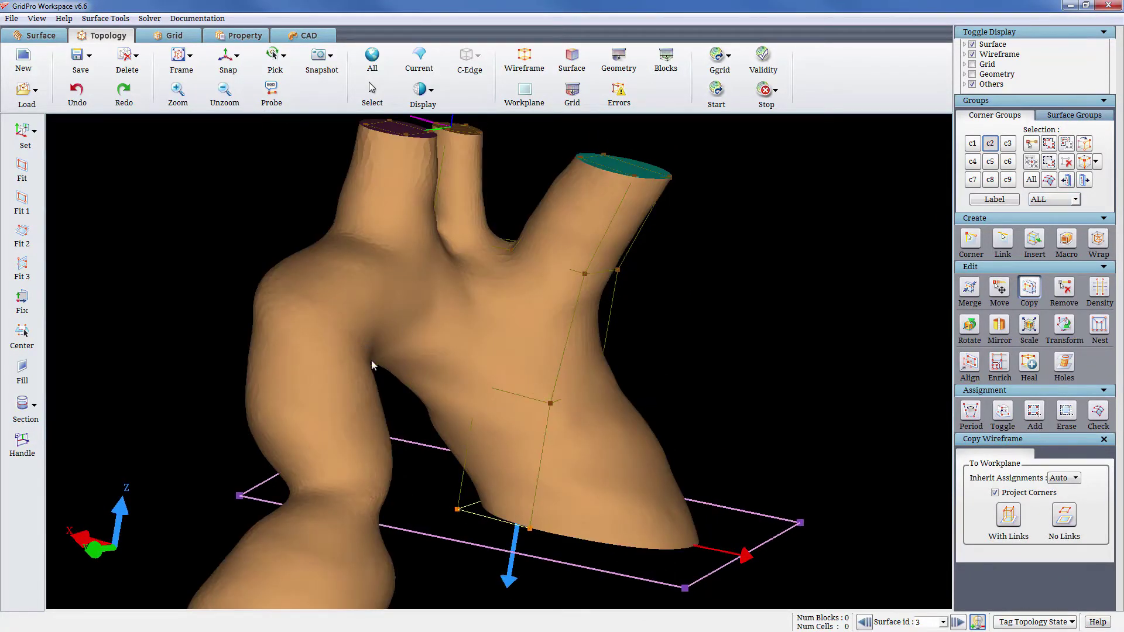
Step: Align the view with the workplane and move the copied C2 face along it to sit at the main artery's open end
{"action": "left_click_drag", "start_coordinate": [372, 363], "coordinate": [89, 226]}
{"action": "left_click", "coordinate": [237, 56]}
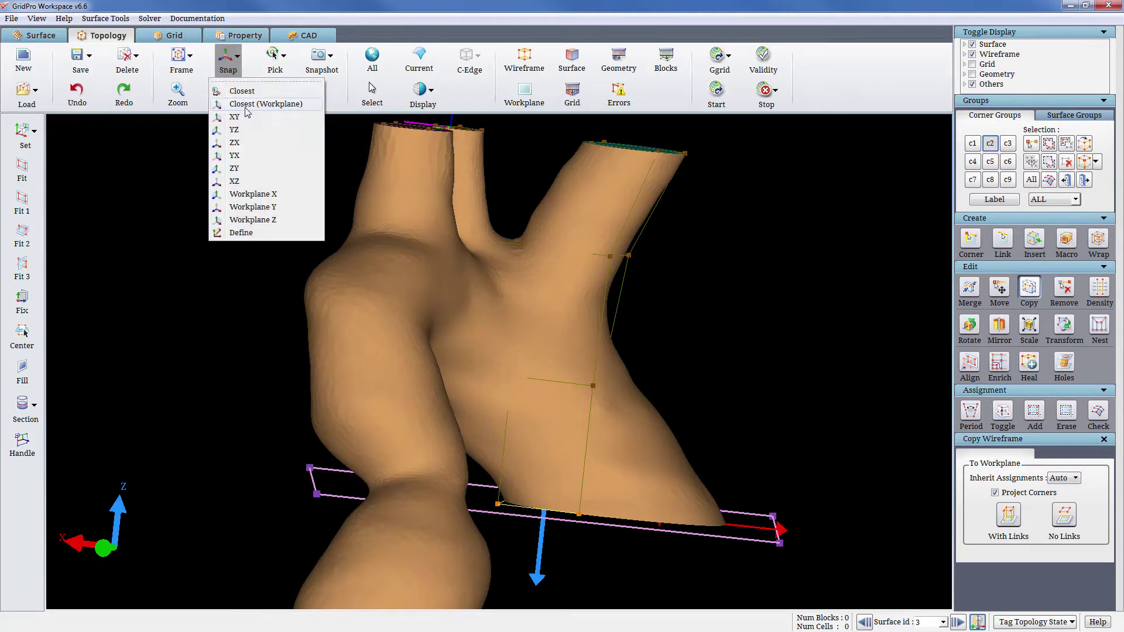
{"action": "left_click", "coordinate": [246, 105]}
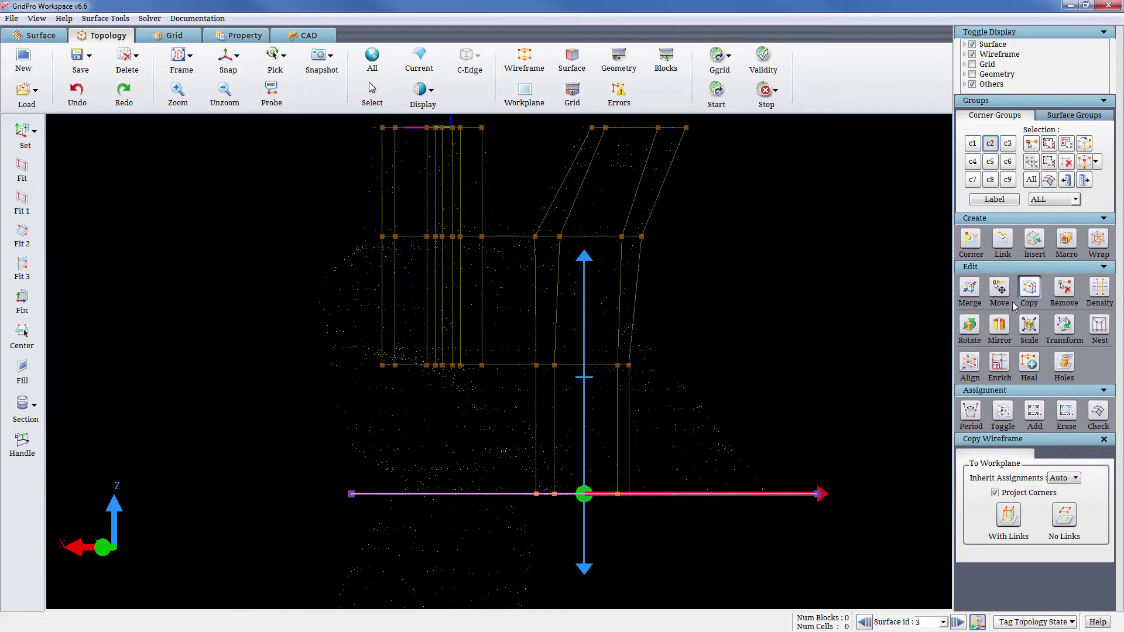
{"action": "left_click", "coordinate": [1000, 288]}
{"action": "left_click_drag", "start_coordinate": [732, 491], "coordinate": [999, 507]}
{"action": "left_click_drag", "start_coordinate": [773, 353], "coordinate": [449, 455]}
{"action": "scroll", "coordinate": [547, 309], "scroll_direction": "down", "scroll_amount": 5}
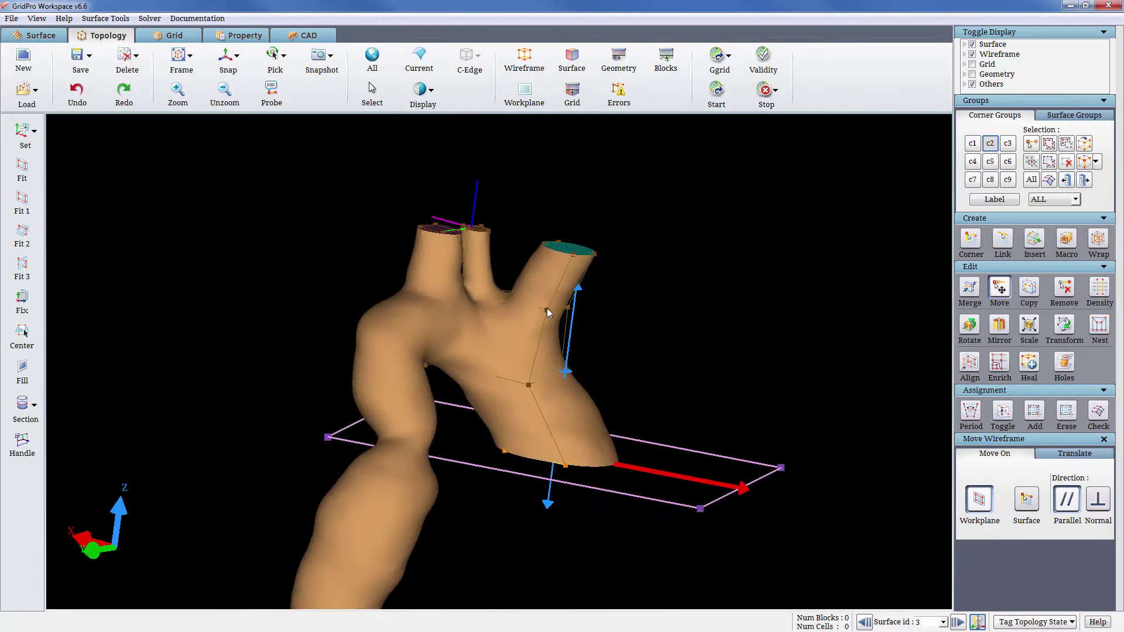
Step: Clear C2 and regroup it with the four corners of the outer block face that points toward the descending artery
{"action": "middle_click_drag", "start_coordinate": [549, 313], "coordinate": [747, 385]}
{"action": "right_click_drag", "start_coordinate": [666, 444], "coordinate": [898, 237]}
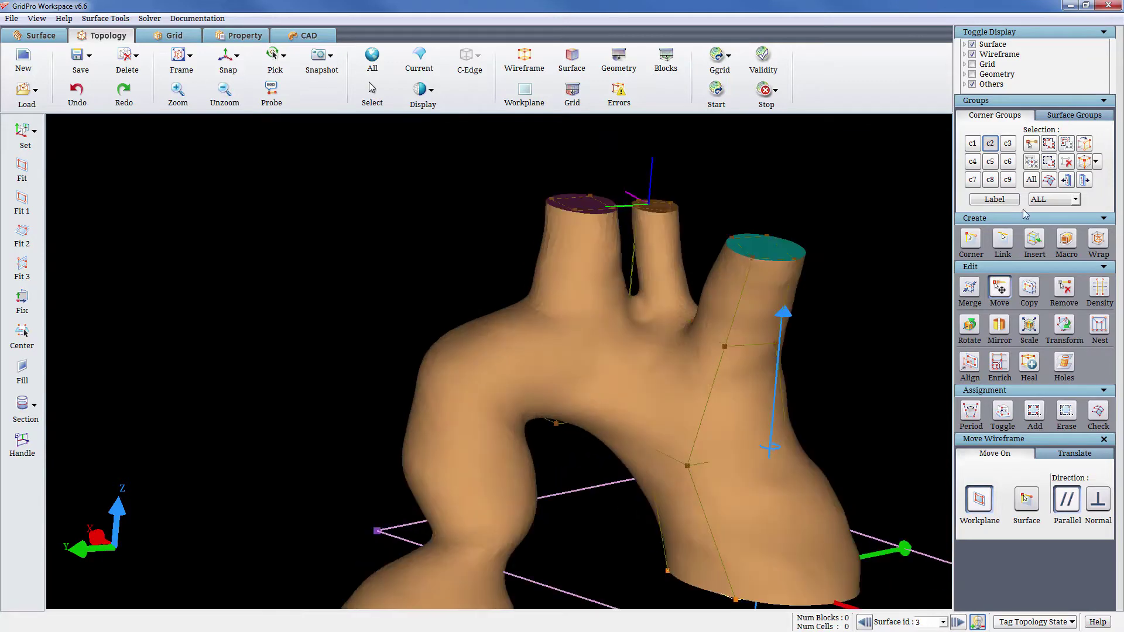
{"action": "left_click", "coordinate": [1066, 164]}
{"action": "left_click", "coordinate": [1049, 145]}
{"action": "left_click_drag", "start_coordinate": [603, 221], "coordinate": [363, 144]}
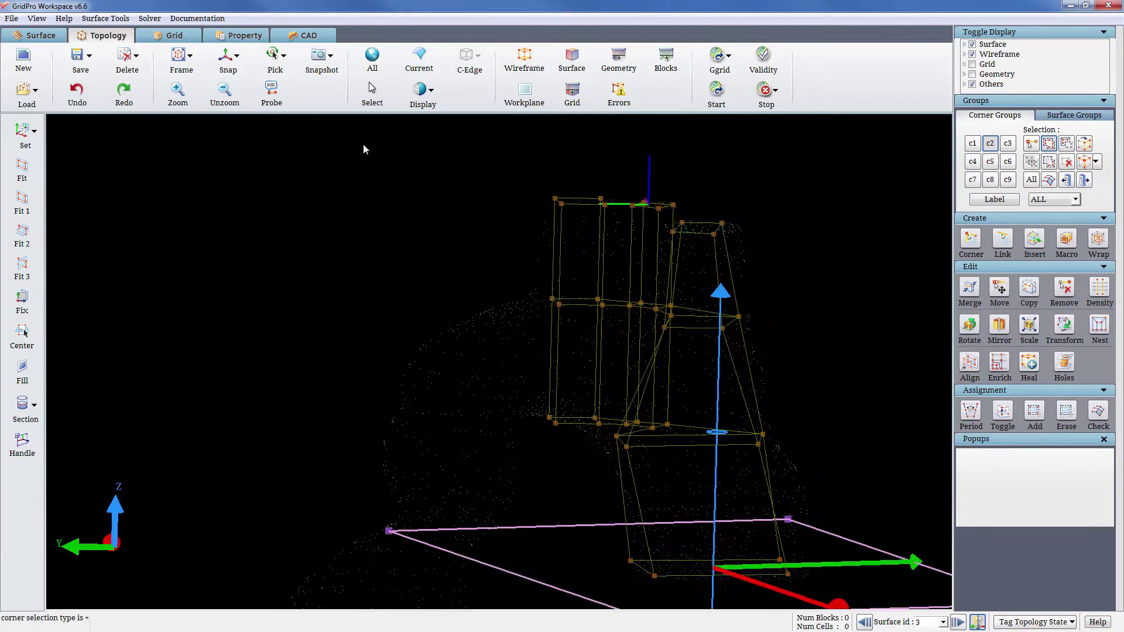
{"action": "left_click_drag", "start_coordinate": [460, 267], "coordinate": [534, 417]}
{"action": "left_click_drag", "start_coordinate": [568, 485], "coordinate": [568, 485]}
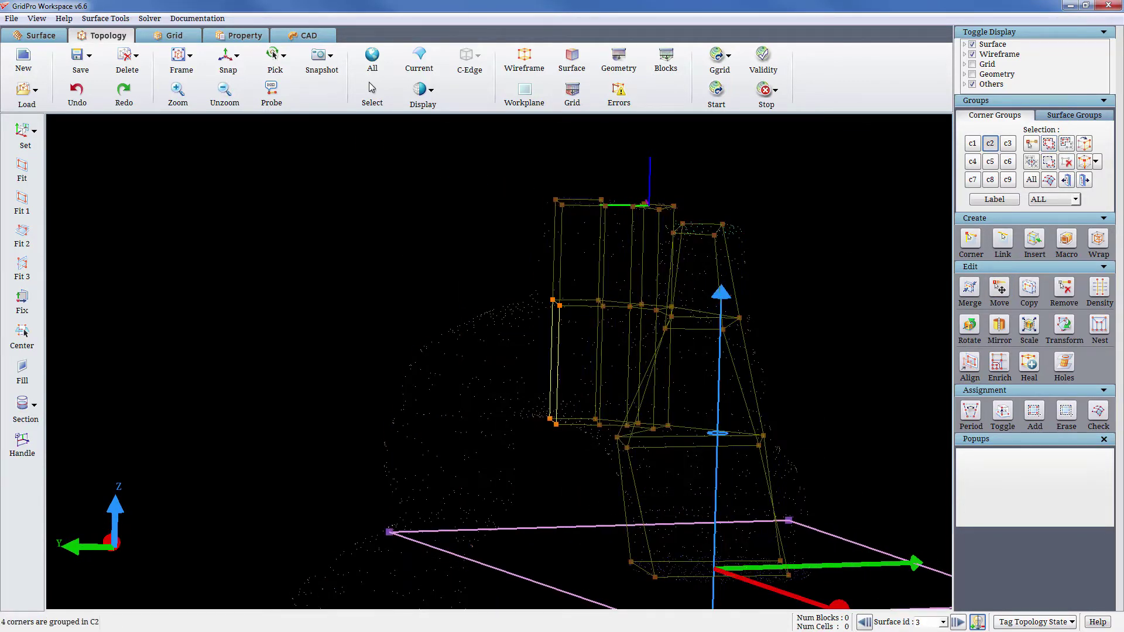
Step: Fit the workplane to the C2 face, then shift and tilt it across the arch of the main artery
{"action": "left_click", "coordinate": [22, 202]}
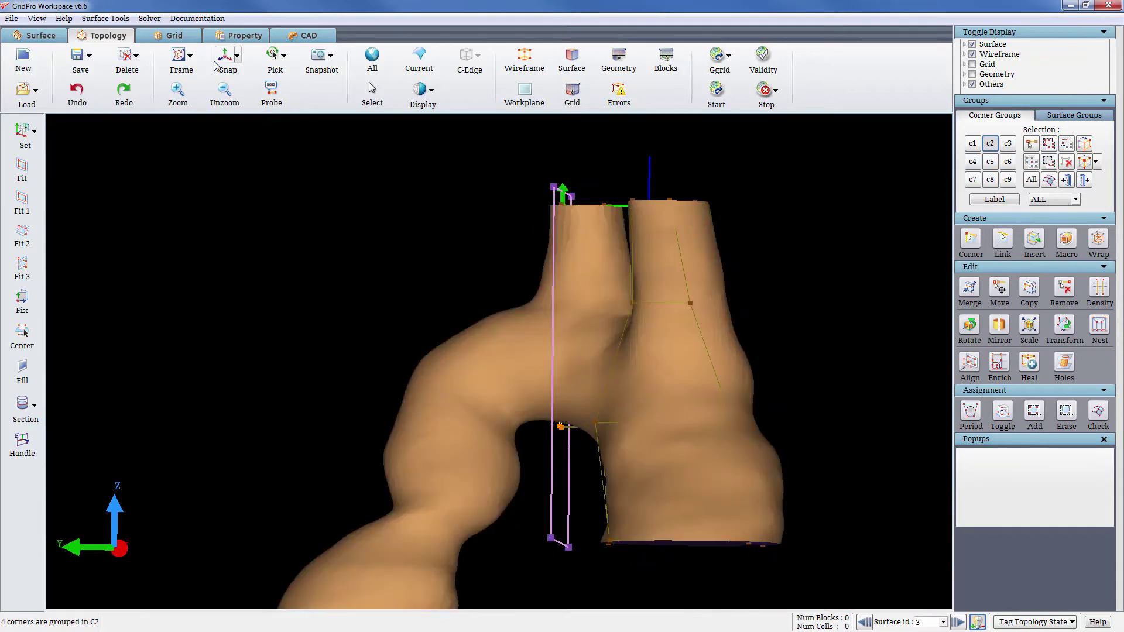
{"action": "left_click", "coordinate": [237, 56]}
{"action": "left_click", "coordinate": [251, 106]}
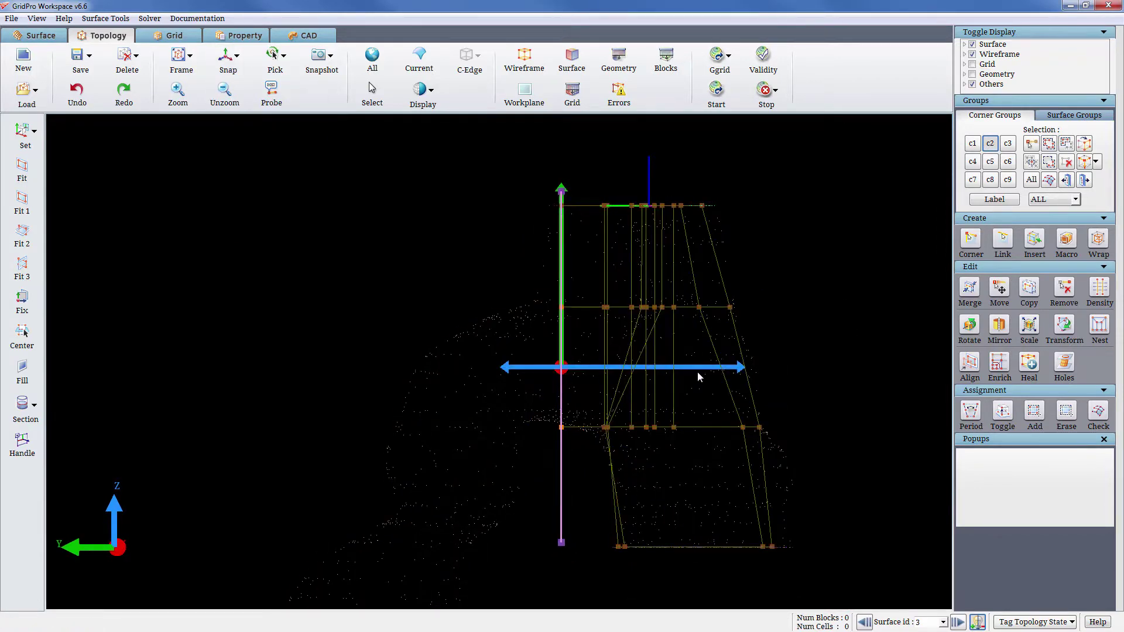
{"action": "left_click_drag", "start_coordinate": [697, 376], "coordinate": [574, 369]}
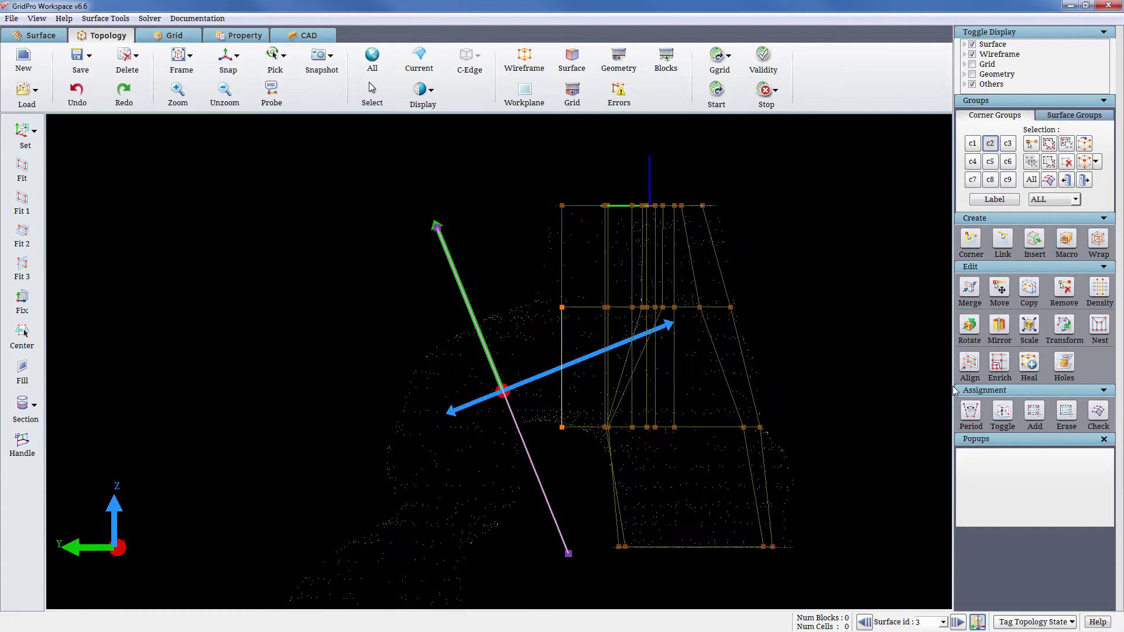
Step: Copy the C2 face onto the tilted workplane with links and shift the C2 group to the copied corners
{"action": "left_click", "coordinate": [1029, 287]}
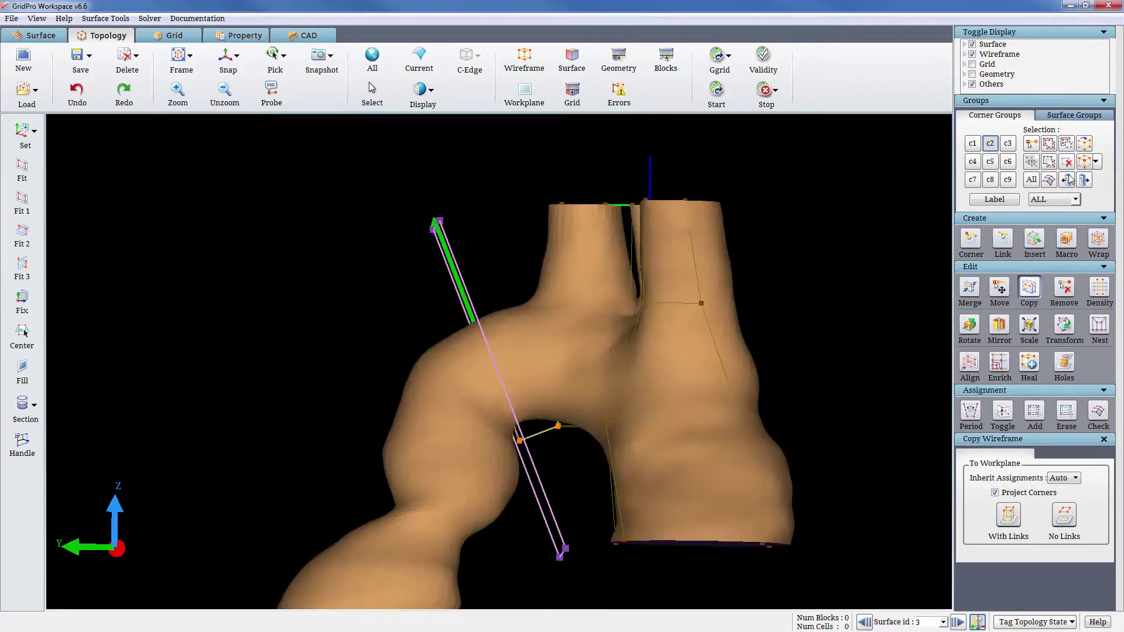
{"action": "mouse_move", "coordinate": [474, 375]}
{"action": "left_mouse_down"}
{"action": "mouse_move", "coordinate": [665, 362]}
{"action": "mouse_move", "coordinate": [729, 320]}
{"action": "mouse_move", "coordinate": [683, 299]}
{"action": "mouse_move", "coordinate": [747, 308]}
{"action": "mouse_move", "coordinate": [754, 299]}
{"action": "left_mouse_up"}
{"action": "mouse_move", "coordinate": [702, 422]}
{"action": "left_mouse_down"}
{"action": "mouse_move", "coordinate": [699, 380]}
{"action": "mouse_move", "coordinate": [872, 305]}
{"action": "mouse_move", "coordinate": [441, 372]}
{"action": "mouse_move", "coordinate": [400, 348]}
{"action": "left_mouse_up"}
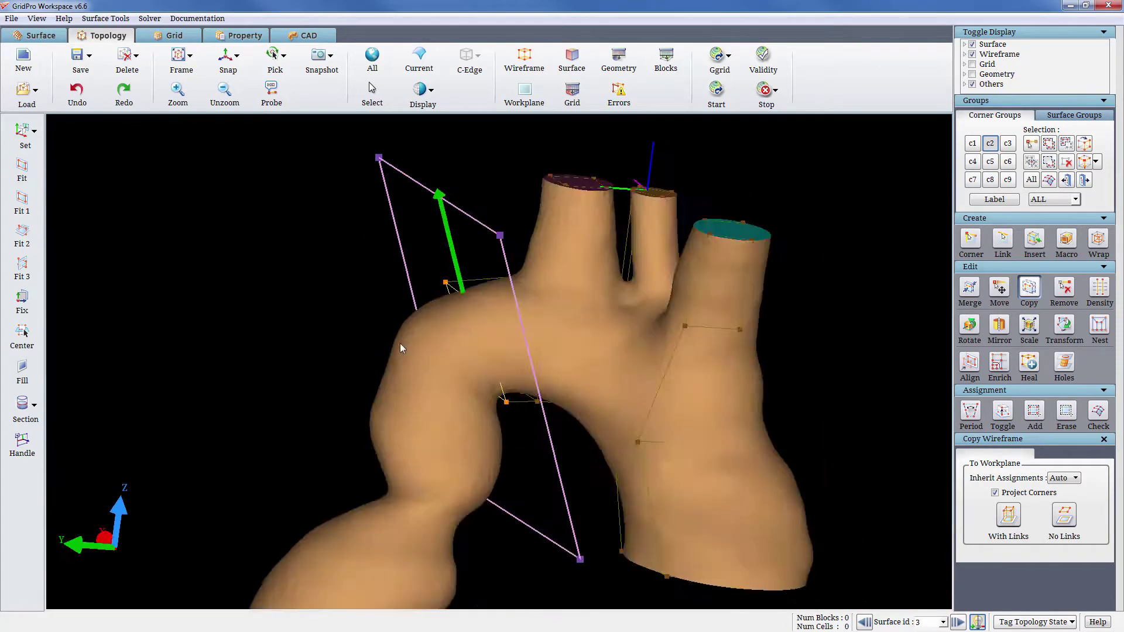
{"action": "mouse_move", "coordinate": [475, 304]}
{"action": "left_mouse_down"}
{"action": "mouse_move", "coordinate": [480, 313]}
{"action": "mouse_move", "coordinate": [475, 303]}
{"action": "left_mouse_up"}
{"action": "left_click_drag", "start_coordinate": [679, 353], "coordinate": [483, 212]}
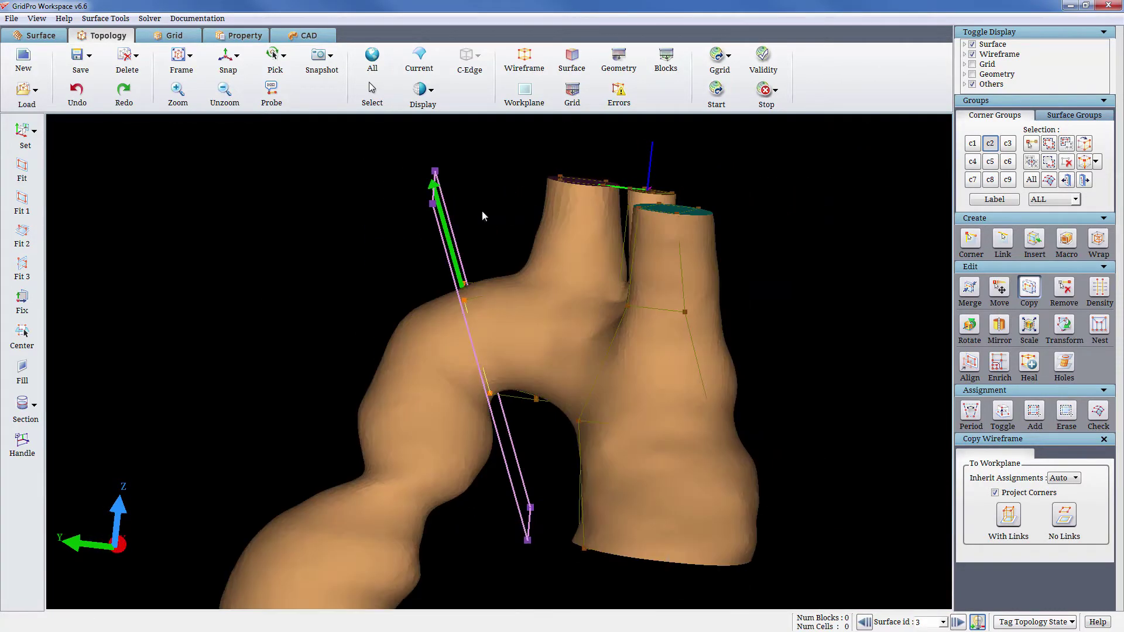
Step: Move and tilt the workplane to the narrow section of the descending artery and copy the C2 face onto it with links
{"action": "left_click", "coordinate": [238, 57]}
{"action": "left_click", "coordinate": [245, 93]}
{"action": "left_click", "coordinate": [238, 57]}
{"action": "left_click", "coordinate": [252, 103]}
{"action": "left_click_drag", "start_coordinate": [598, 291], "coordinate": [443, 398], "text": "ctrl"}
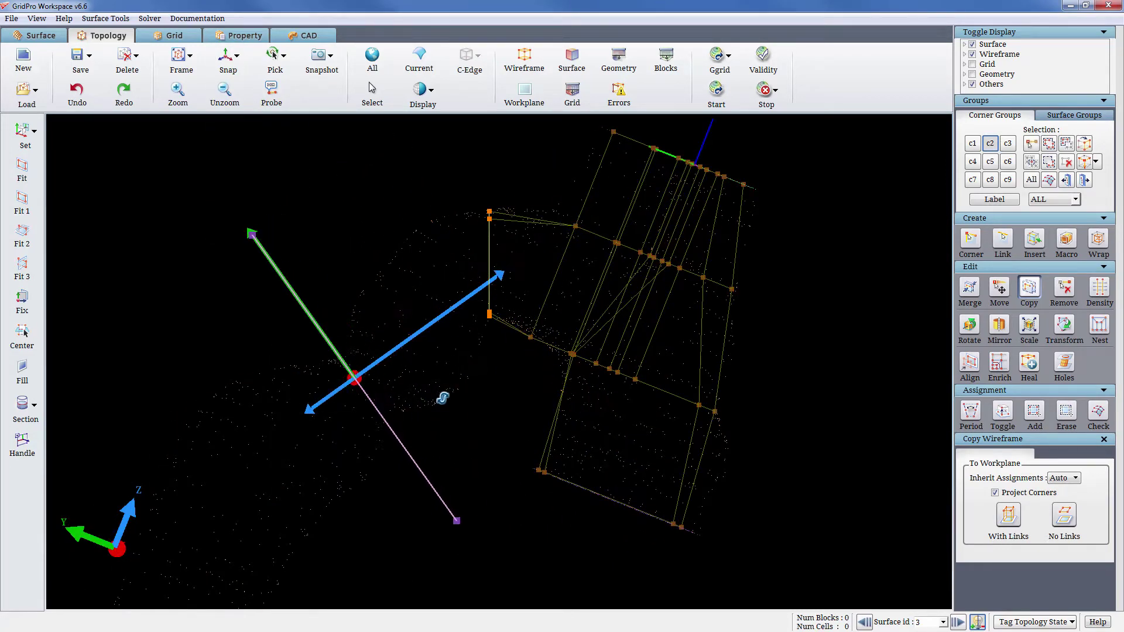
{"action": "left_click_drag", "start_coordinate": [280, 281], "coordinate": [292, 293]}
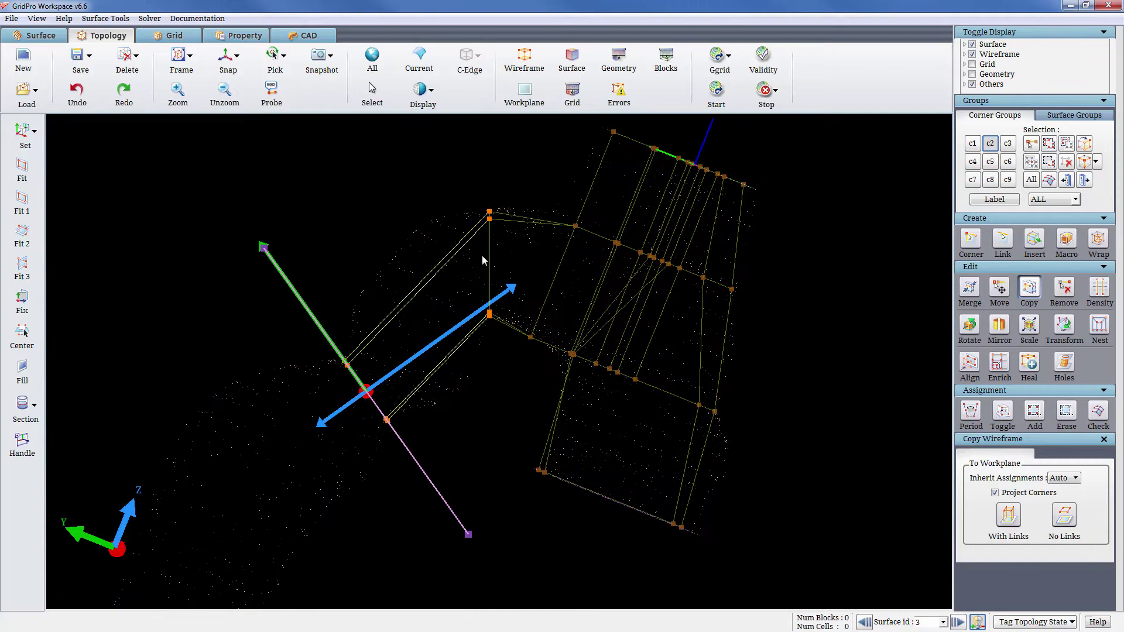
{"action": "left_click_drag", "start_coordinate": [483, 256], "coordinate": [443, 252]}
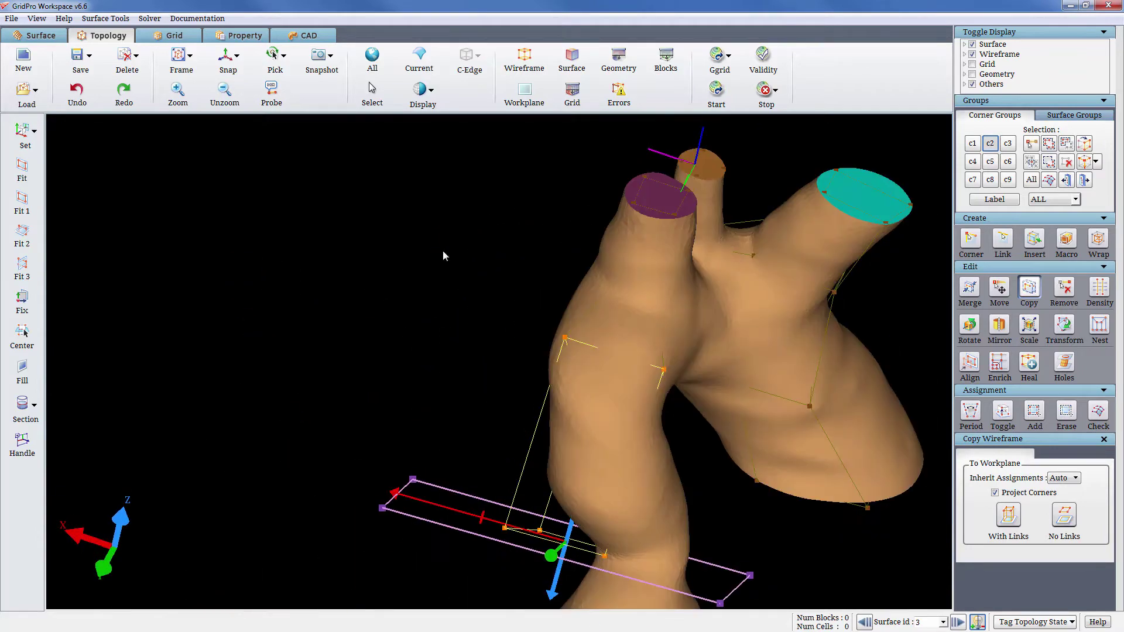
Step: Move the copied C2 face along the workplane to fit around the narrow section of the descending artery
{"action": "left_click", "coordinate": [237, 54]}
{"action": "left_click", "coordinate": [257, 146]}
{"action": "right_click_drag", "start_coordinate": [705, 244], "coordinate": [559, 174]}
{"action": "left_click", "coordinate": [999, 288]}
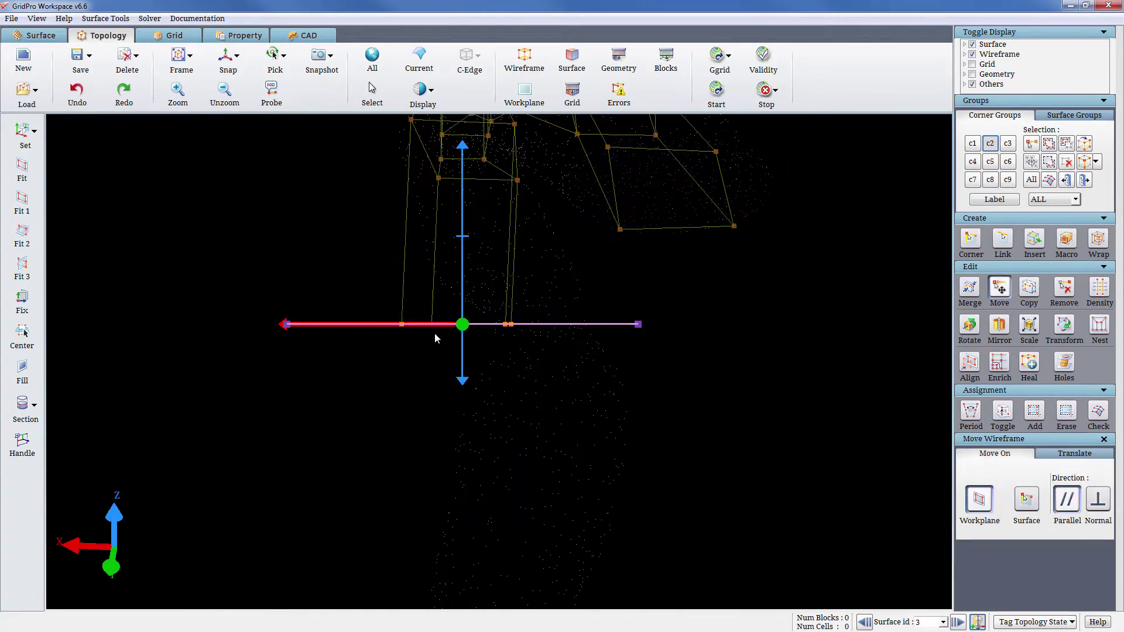
{"action": "mouse_move", "coordinate": [435, 334]}
{"action": "left_mouse_down"}
{"action": "mouse_move", "coordinate": [508, 329]}
{"action": "mouse_move", "coordinate": [512, 339]}
{"action": "left_mouse_up"}
{"action": "mouse_move", "coordinate": [597, 216]}
{"action": "left_mouse_down"}
{"action": "mouse_move", "coordinate": [527, 178]}
{"action": "mouse_move", "coordinate": [107, 259]}
{"action": "mouse_move", "coordinate": [76, 211]}
{"action": "left_mouse_up"}
{"action": "left_click_drag", "start_coordinate": [357, 232], "coordinate": [359, 362]}
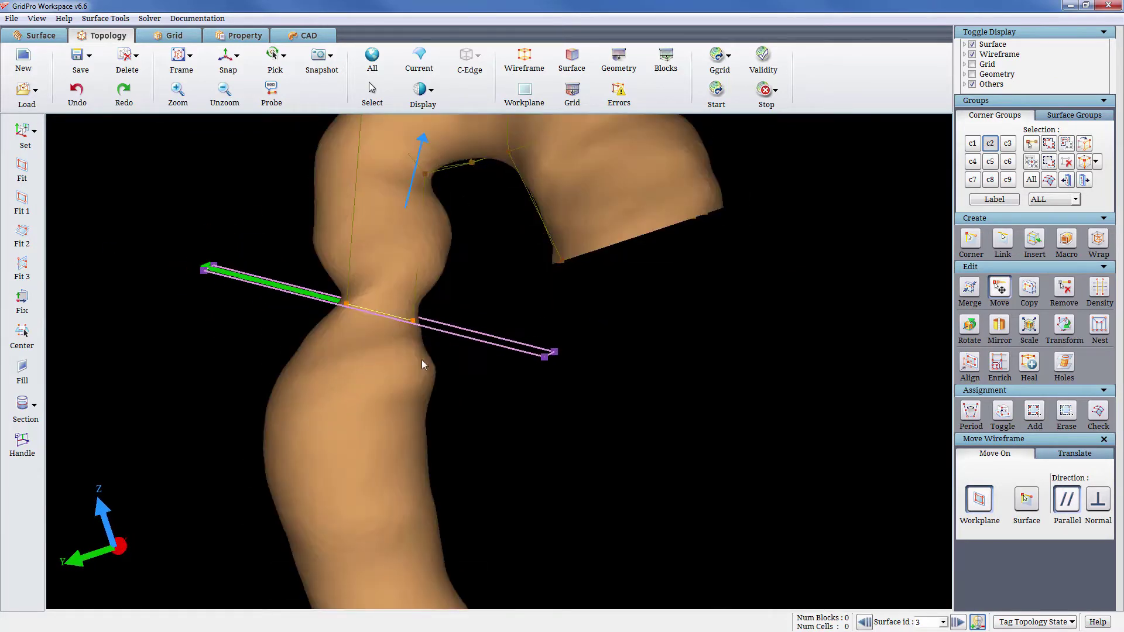
Step: Leave the Move tool, align the view with the workplane and lower it below the narrow section of the artery
{"action": "left_click", "coordinate": [1004, 289]}
{"action": "left_click", "coordinate": [237, 56]}
{"action": "left_click", "coordinate": [257, 146]}
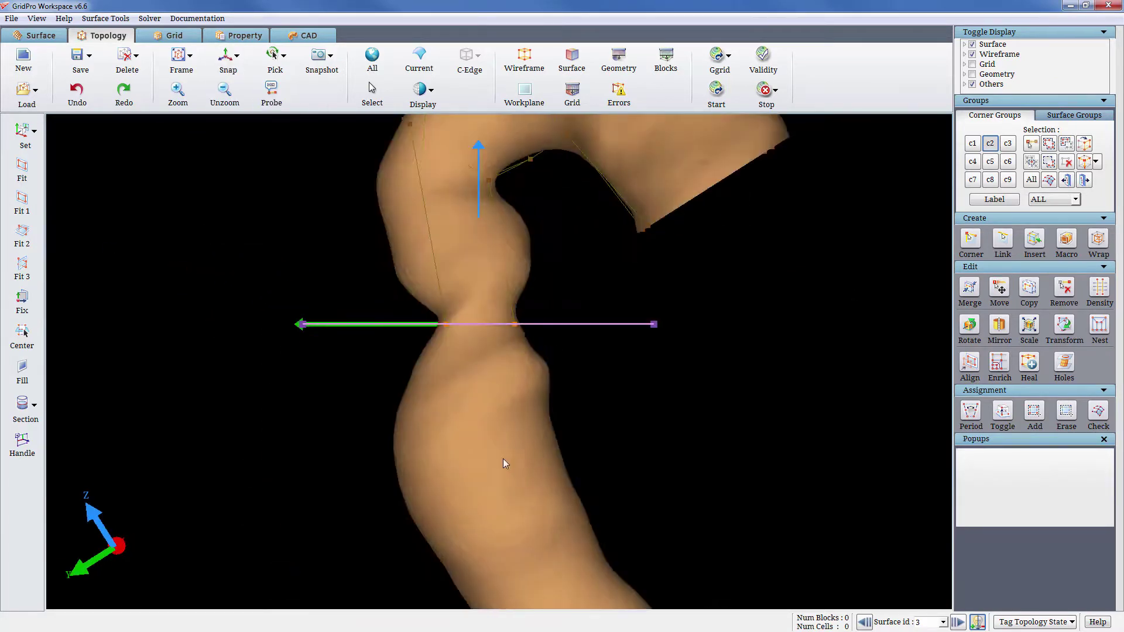
{"action": "right_click_drag", "start_coordinate": [503, 459], "coordinate": [555, 368]}
{"action": "left_click_drag", "start_coordinate": [531, 282], "coordinate": [534, 461]}
{"action": "left_click_drag", "start_coordinate": [531, 419], "coordinate": [531, 419]}
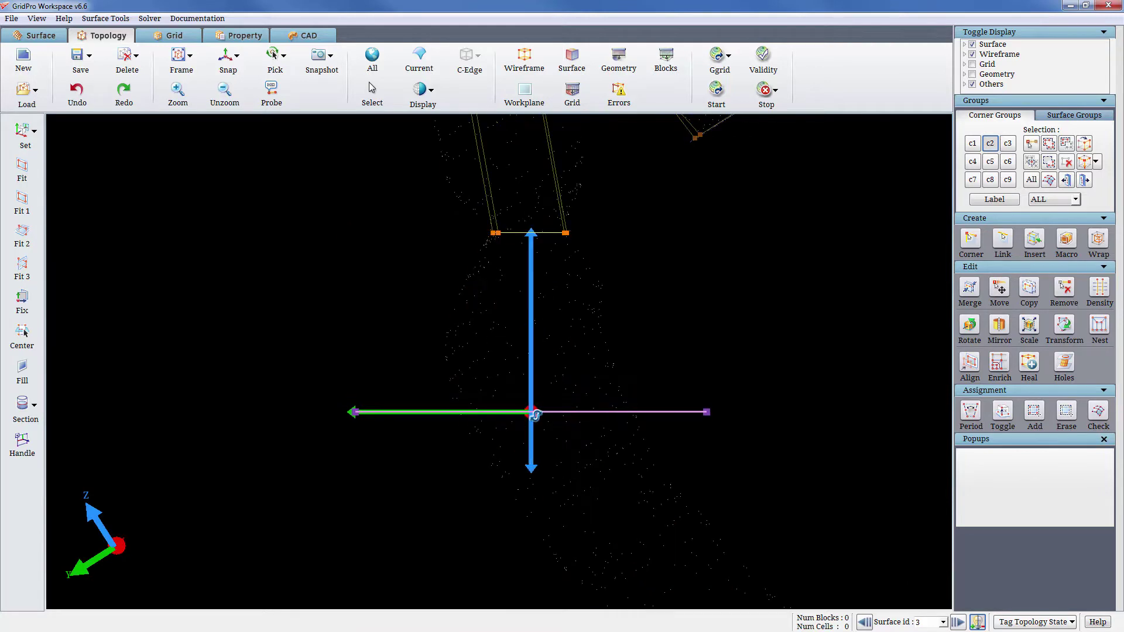
Step: Tilt the workplane across the descending artery, copy the C2 face onto it with links, and shift C2 to the new face
{"action": "left_click_drag", "start_coordinate": [531, 234], "coordinate": [439, 254]}
{"action": "left_click_drag", "start_coordinate": [463, 454], "coordinate": [480, 443]}
{"action": "left_click_drag", "start_coordinate": [509, 324], "coordinate": [526, 354]}
{"action": "left_click", "coordinate": [1034, 287]}
{"action": "left_click", "coordinate": [1009, 515]}
{"action": "middle_click_drag", "start_coordinate": [697, 234], "coordinate": [697, 291]}
{"action": "mouse_move", "coordinate": [697, 290]}
{"action": "left_mouse_down"}
{"action": "mouse_move", "coordinate": [599, 304]}
{"action": "mouse_move", "coordinate": [599, 323]}
{"action": "mouse_move", "coordinate": [908, 296]}
{"action": "mouse_move", "coordinate": [691, 258]}
{"action": "mouse_move", "coordinate": [815, 381]}
{"action": "mouse_move", "coordinate": [761, 388]}
{"action": "mouse_move", "coordinate": [521, 316]}
{"action": "mouse_move", "coordinate": [832, 287]}
{"action": "left_mouse_up"}
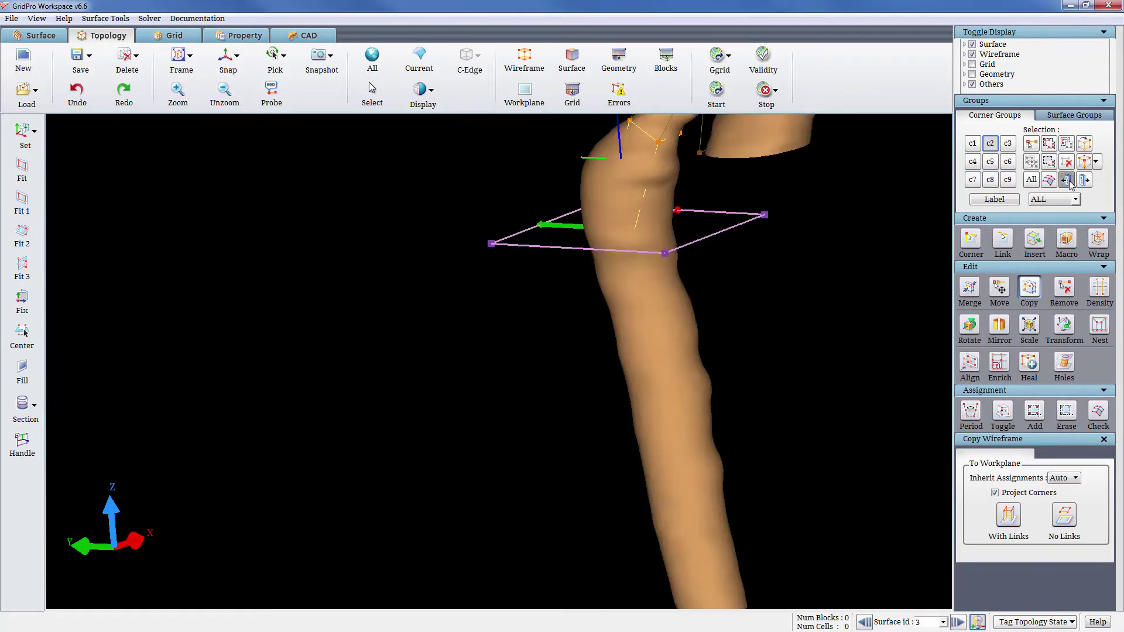
Step: Make surface 0 current, place the workplane on the artery's far end, and copy the C2 face there with links
{"action": "scroll", "coordinate": [643, 234], "scroll_direction": "down", "scroll_amount": 4}
{"action": "left_click_drag", "start_coordinate": [562, 182], "coordinate": [644, 170]}
{"action": "middle_click_drag", "start_coordinate": [645, 446], "coordinate": [645, 388]}
{"action": "left_click_drag", "start_coordinate": [591, 521], "coordinate": [578, 474]}
{"action": "right_click", "coordinate": [616, 460]}
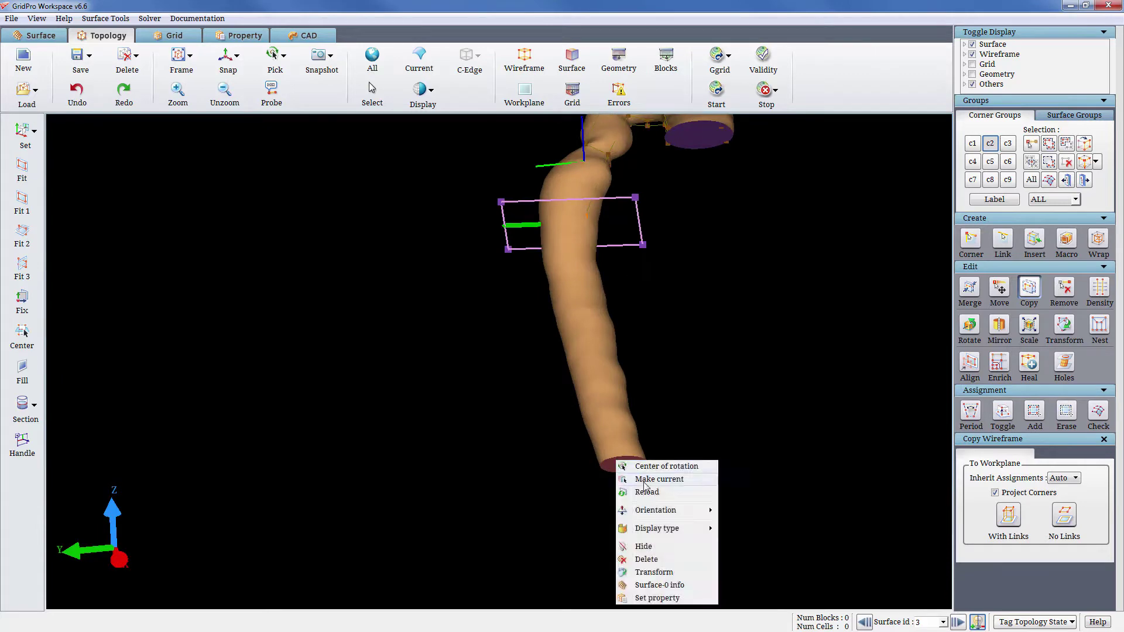
{"action": "left_click", "coordinate": [644, 480]}
{"action": "left_click", "coordinate": [625, 428]}
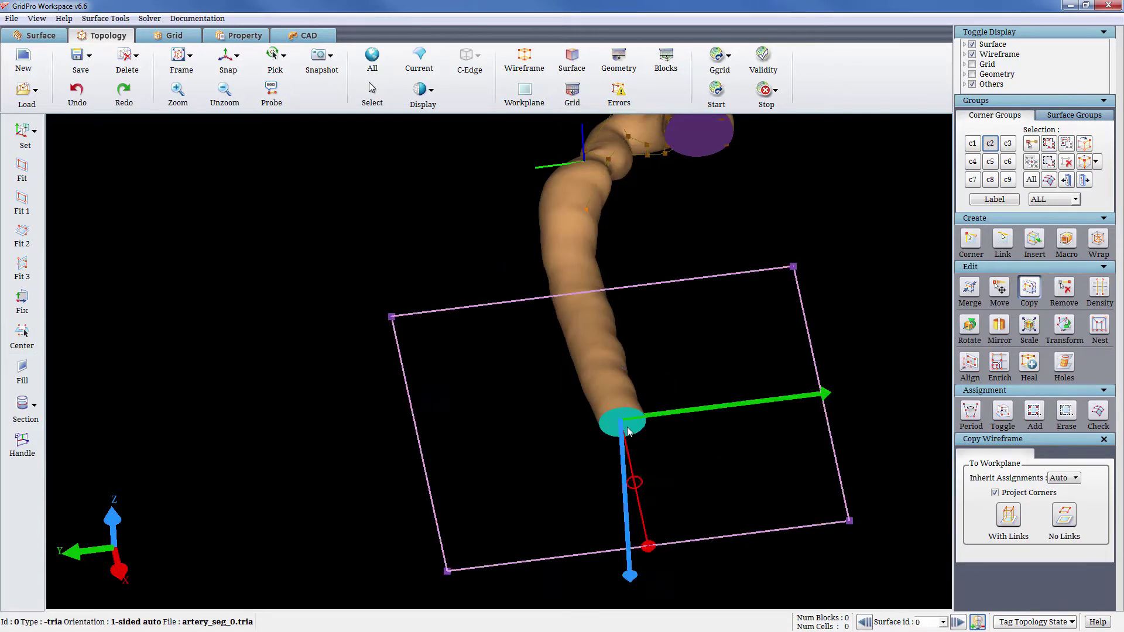
{"action": "left_click_drag", "start_coordinate": [588, 305], "coordinate": [671, 295]}
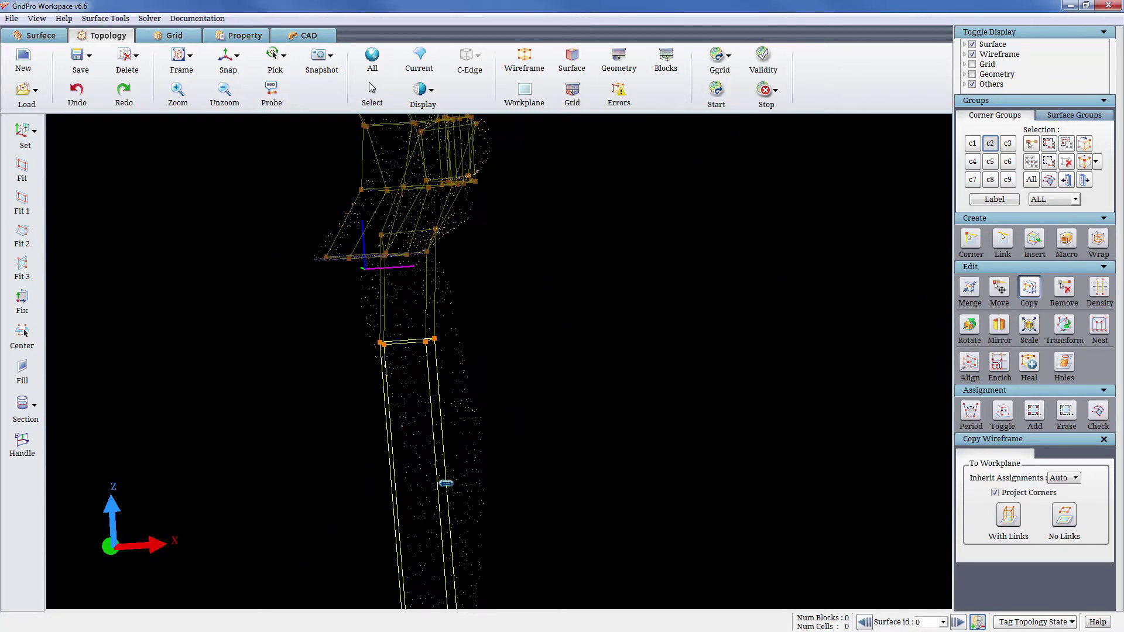
Step: Reposition the corners of the intermediate face partway along the descending artery so they surround the artery wall
{"action": "left_click", "coordinate": [440, 483]}
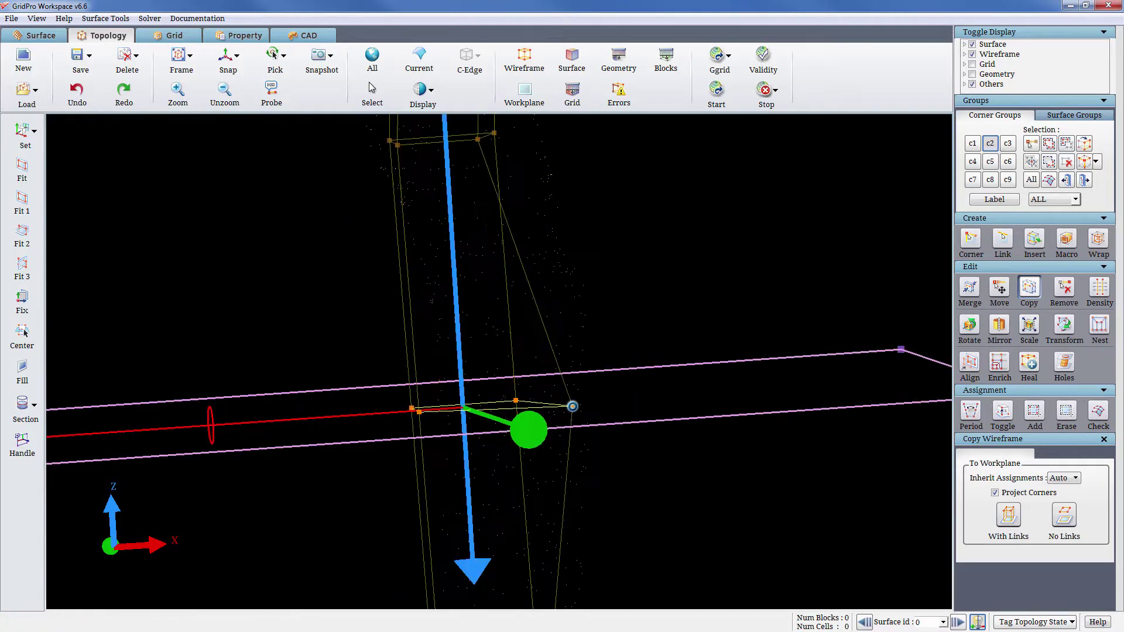
{"action": "left_click_drag", "start_coordinate": [519, 400], "coordinate": [581, 394]}
{"action": "left_click_drag", "start_coordinate": [400, 413], "coordinate": [440, 398]}
{"action": "scroll", "coordinate": [447, 401], "scroll_direction": "down", "scroll_amount": 5}
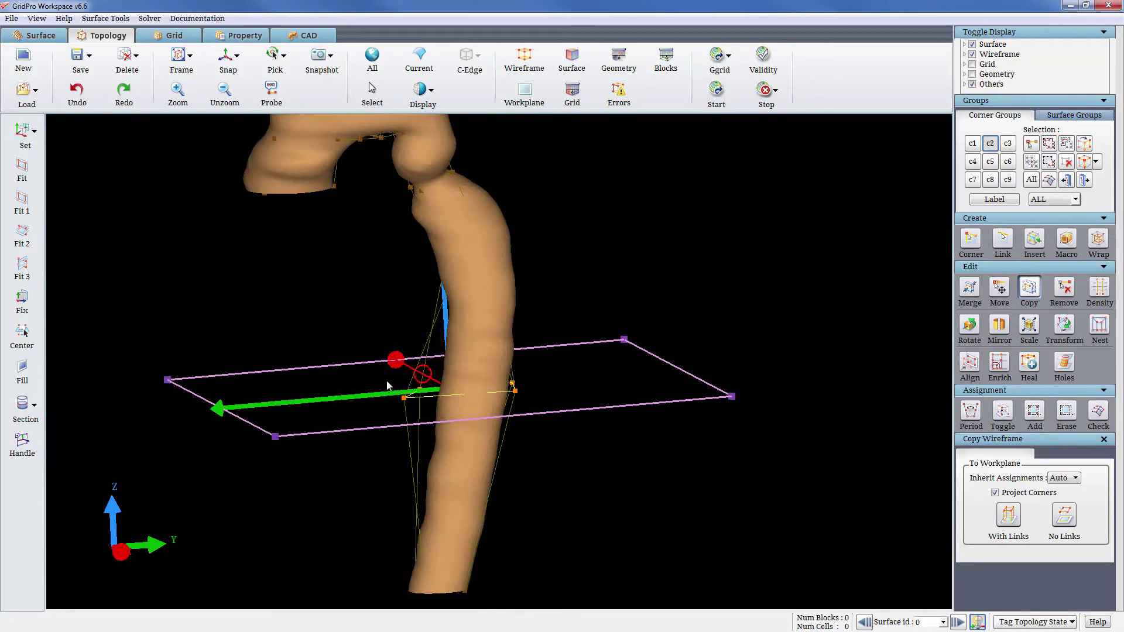
Step: Hide the workplane handles and review the block structure along the whole artery
{"action": "left_click", "coordinate": [33, 443]}
{"action": "left_click_drag", "start_coordinate": [404, 328], "coordinate": [510, 284]}
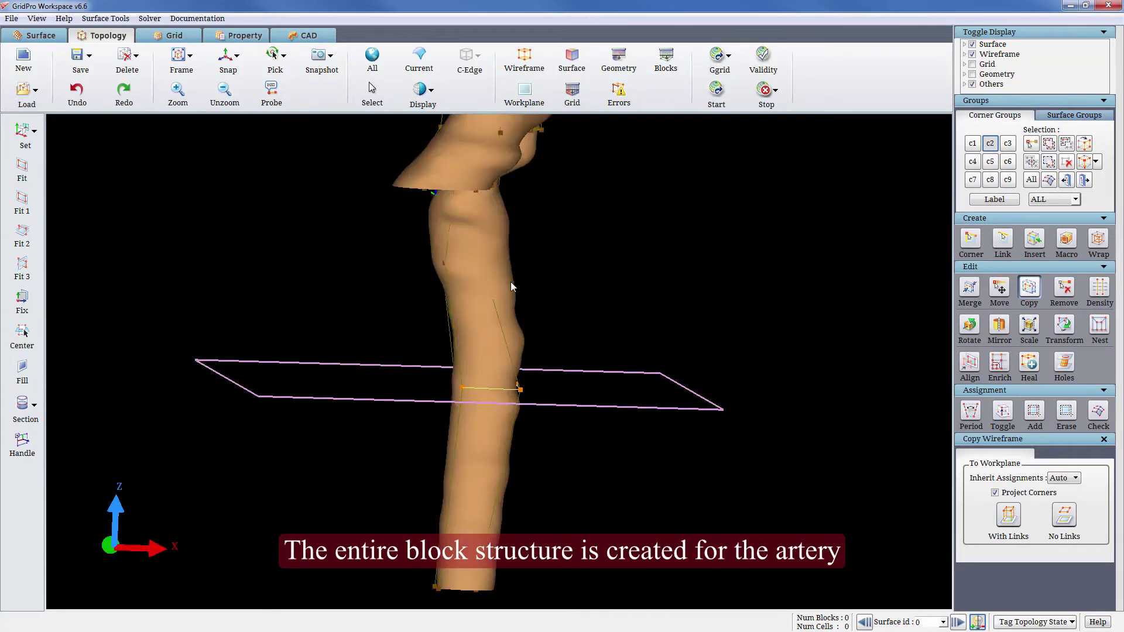
{"action": "scroll", "coordinate": [510, 282], "scroll_direction": "up", "scroll_amount": 1}
{"action": "scroll", "coordinate": [510, 282], "scroll_direction": "down", "scroll_amount": 3}
{"action": "left_click", "coordinate": [987, 147]}
{"action": "scroll", "coordinate": [707, 246], "scroll_direction": "down", "scroll_amount": 3}
{"action": "mouse_move", "coordinate": [707, 246]}
{"action": "left_mouse_down"}
{"action": "mouse_move", "coordinate": [765, 356]}
{"action": "mouse_move", "coordinate": [244, 364]}
{"action": "left_mouse_up"}
{"action": "mouse_move", "coordinate": [849, 252]}
{"action": "left_mouse_down"}
{"action": "mouse_move", "coordinate": [1021, 427]}
{"action": "mouse_move", "coordinate": [633, 325]}
{"action": "left_mouse_up"}
{"action": "scroll", "coordinate": [633, 326], "scroll_direction": "up", "scroll_amount": 3}
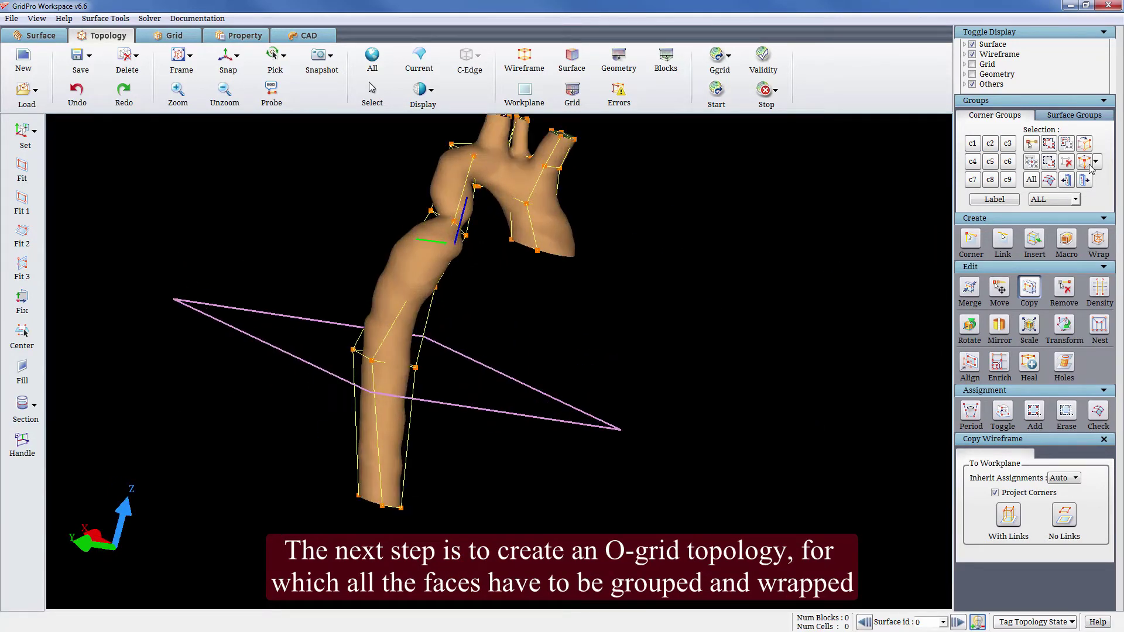
Step: Group all corners of the artery's block topology into corner group C2
{"action": "left_click", "coordinate": [991, 149]}
{"action": "left_click", "coordinate": [1064, 163]}
{"action": "left_click", "coordinate": [1048, 144]}
{"action": "scroll", "coordinate": [624, 250], "scroll_direction": "down", "scroll_amount": 3}
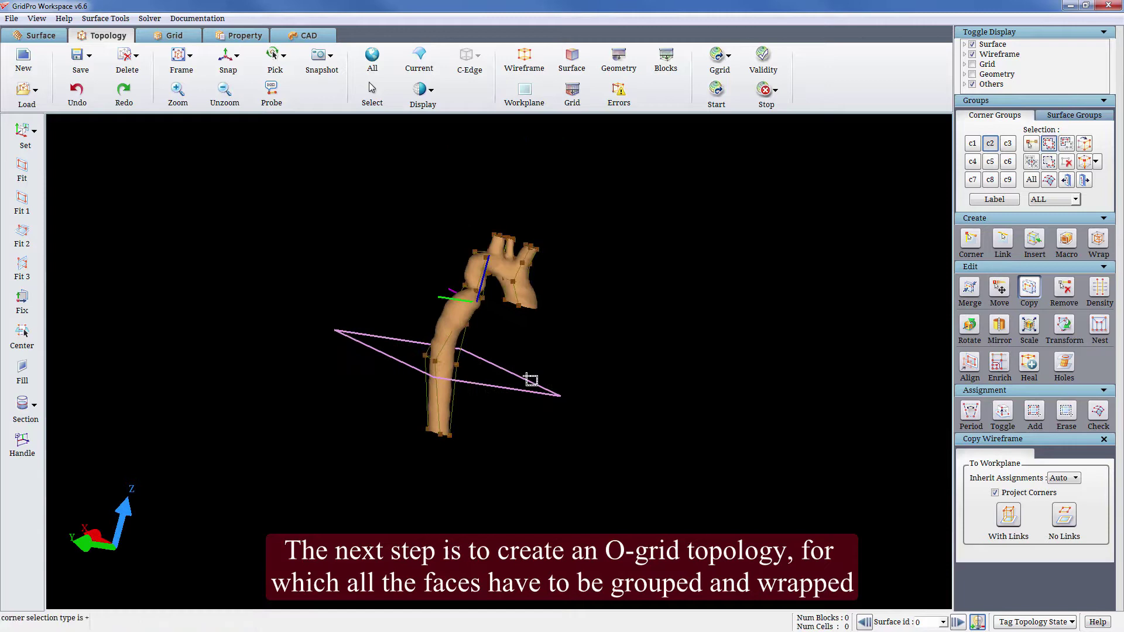
{"action": "left_click_drag", "start_coordinate": [615, 481], "coordinate": [363, 228]}
Step: Reposition two corners of the face at the descending artery's end so they sit closer to the opening's edge
{"action": "scroll", "coordinate": [785, 247], "scroll_direction": "up", "scroll_amount": 3}
{"action": "left_click_drag", "start_coordinate": [784, 247], "coordinate": [603, 489]}
{"action": "right_click_drag", "start_coordinate": [602, 489], "coordinate": [635, 389]}
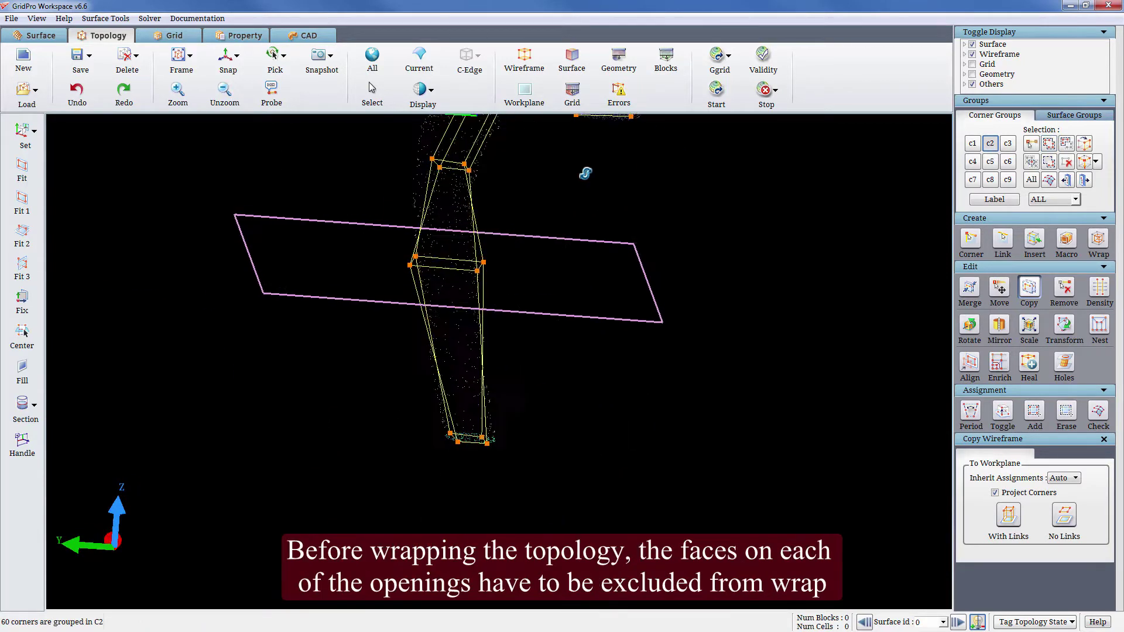
{"action": "left_click_drag", "start_coordinate": [587, 173], "coordinate": [676, 209]}
{"action": "scroll", "coordinate": [676, 209], "scroll_direction": "up", "scroll_amount": 3}
{"action": "right_click_drag", "start_coordinate": [678, 409], "coordinate": [537, 437]}
{"action": "scroll", "coordinate": [537, 438], "scroll_direction": "up", "scroll_amount": 3}
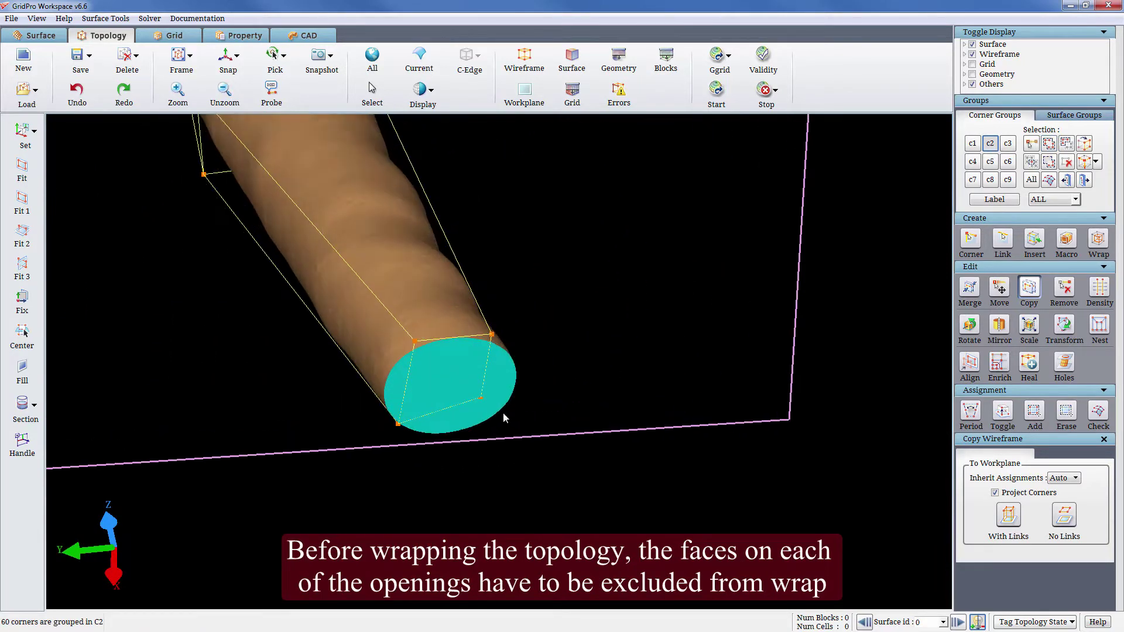
{"action": "left_click_drag", "start_coordinate": [482, 399], "coordinate": [489, 421]}
{"action": "left_click_drag", "start_coordinate": [492, 334], "coordinate": [504, 348]}
Step: Exclude the face at the descending artery's end from the wrap using its two diagonal corners
{"action": "key", "text": "f"}
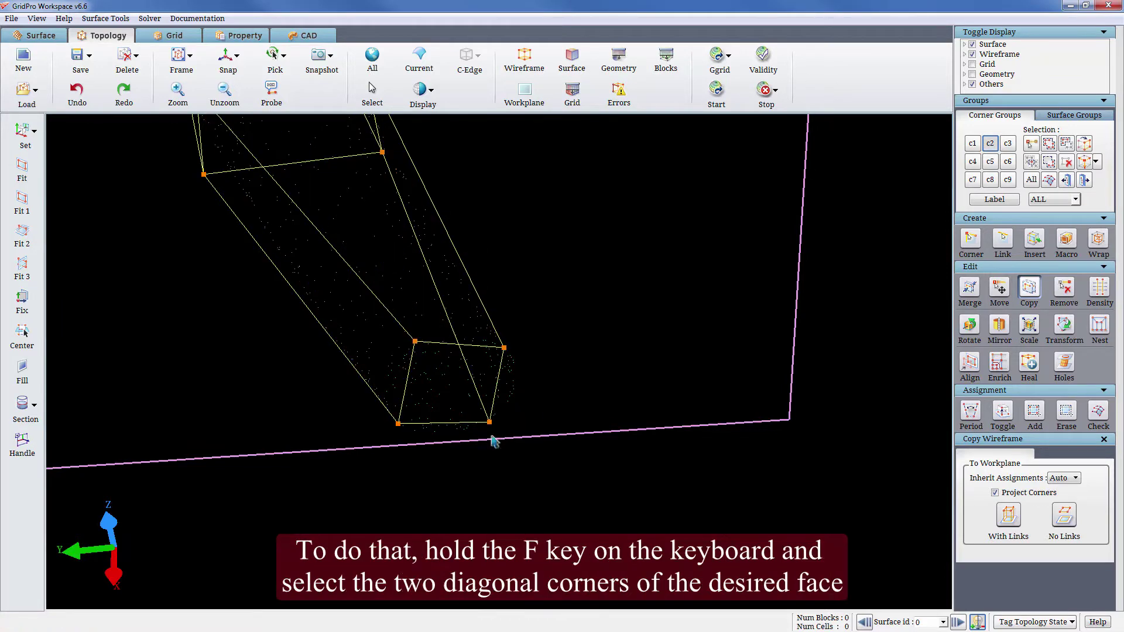
{"action": "left_click", "coordinate": [490, 422]}
{"action": "left_click", "coordinate": [415, 342]}
Step: Exclude the face on the main artery's large opening beside the arch from the wrap using its diagonal corners
{"action": "scroll", "coordinate": [469, 352], "scroll_direction": "down", "scroll_amount": 5}
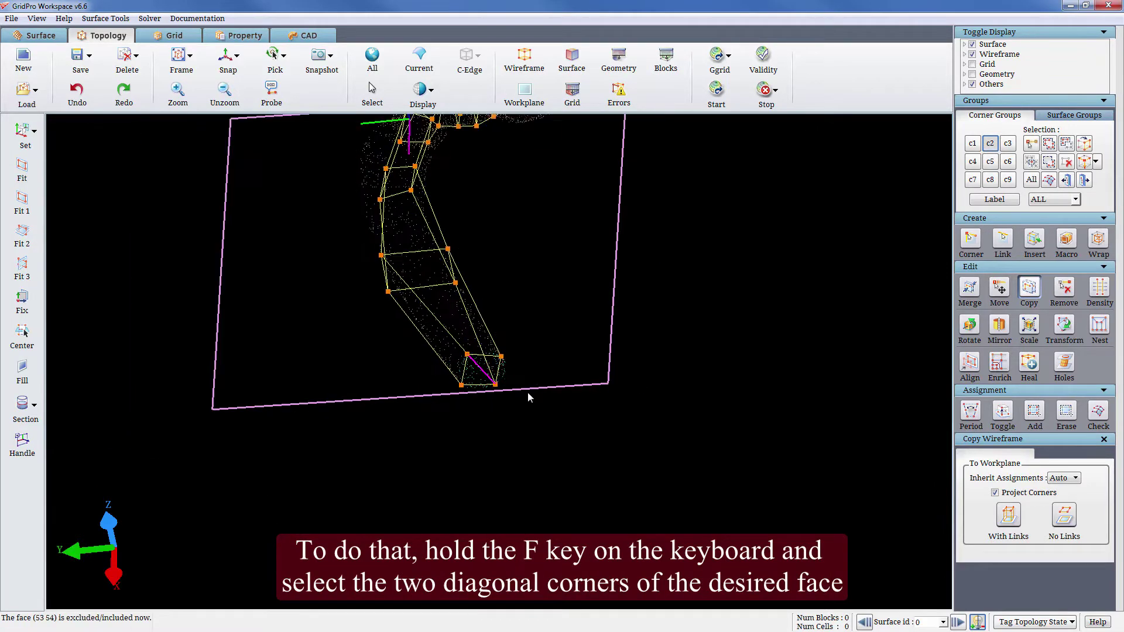
{"action": "left_click_drag", "start_coordinate": [529, 394], "coordinate": [741, 629]}
{"action": "left_click_drag", "start_coordinate": [524, 187], "coordinate": [468, 55]}
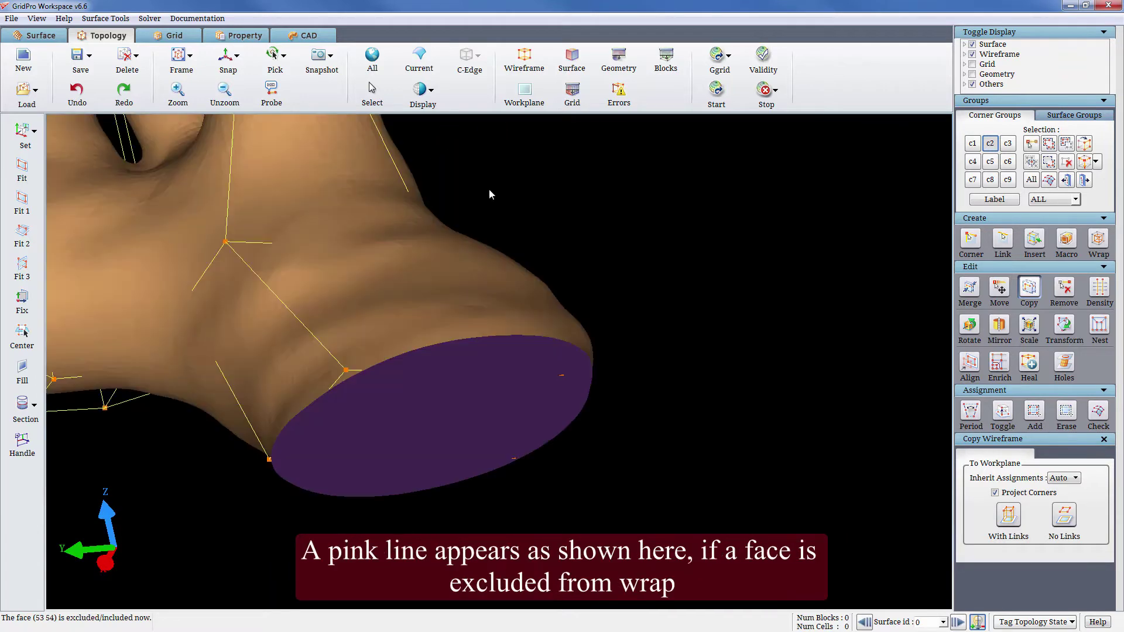
{"action": "key", "text": "s"}
{"action": "left_click", "coordinate": [348, 369]}
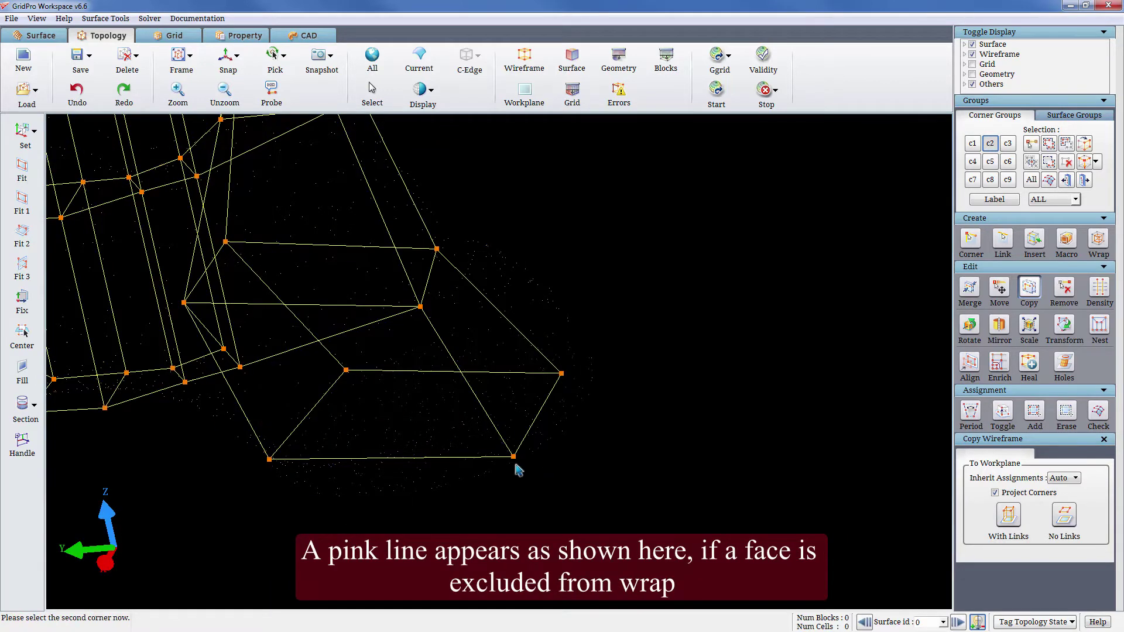
{"action": "left_click", "coordinate": [513, 458]}
Step: Exclude the opening faces of all three arterioles from the wrap using the diagonal corners of each face
{"action": "scroll", "coordinate": [526, 384], "scroll_direction": "down", "scroll_amount": 5}
{"action": "mouse_move", "coordinate": [527, 384]}
{"action": "left_mouse_down"}
{"action": "mouse_move", "coordinate": [591, 339]}
{"action": "mouse_move", "coordinate": [605, 288]}
{"action": "mouse_move", "coordinate": [606, 419]}
{"action": "left_mouse_up"}
{"action": "key", "text": "s"}
{"action": "scroll", "coordinate": [602, 311], "scroll_direction": "up", "scroll_amount": 2}
{"action": "key", "text": "s"}
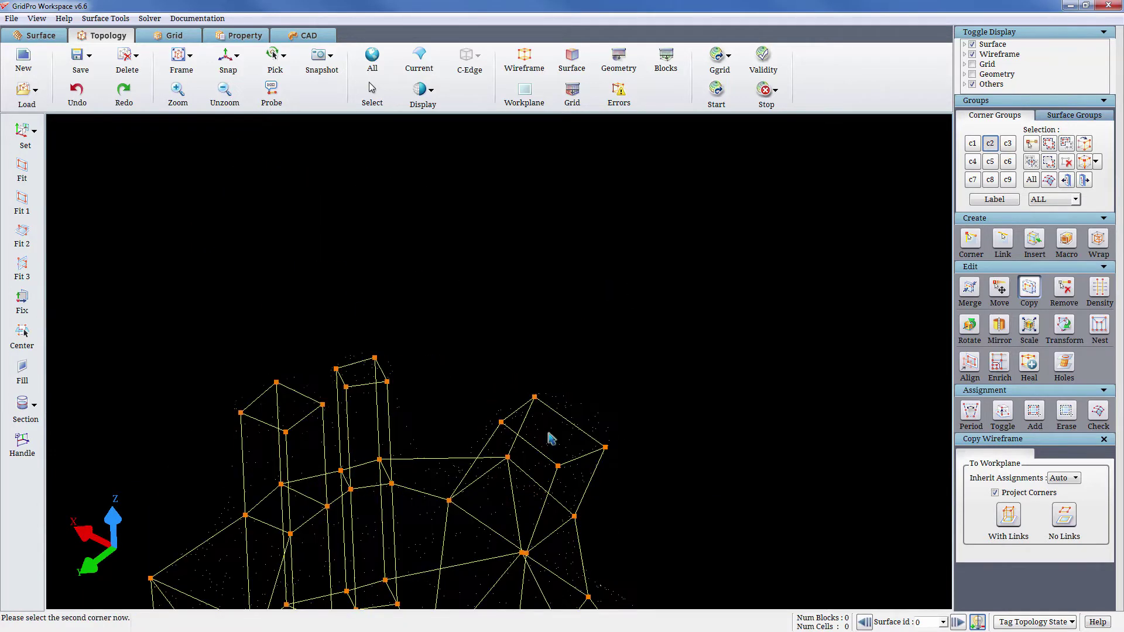
{"action": "left_click", "coordinate": [534, 397]}
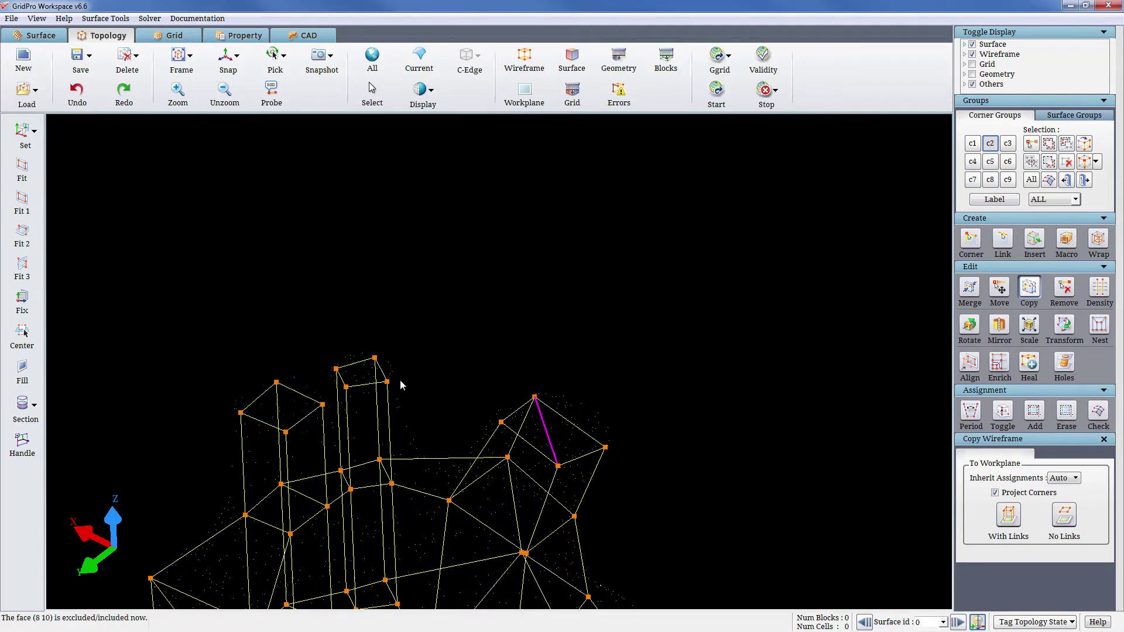
{"action": "left_click", "coordinate": [385, 379]}
{"action": "left_click", "coordinate": [337, 368]}
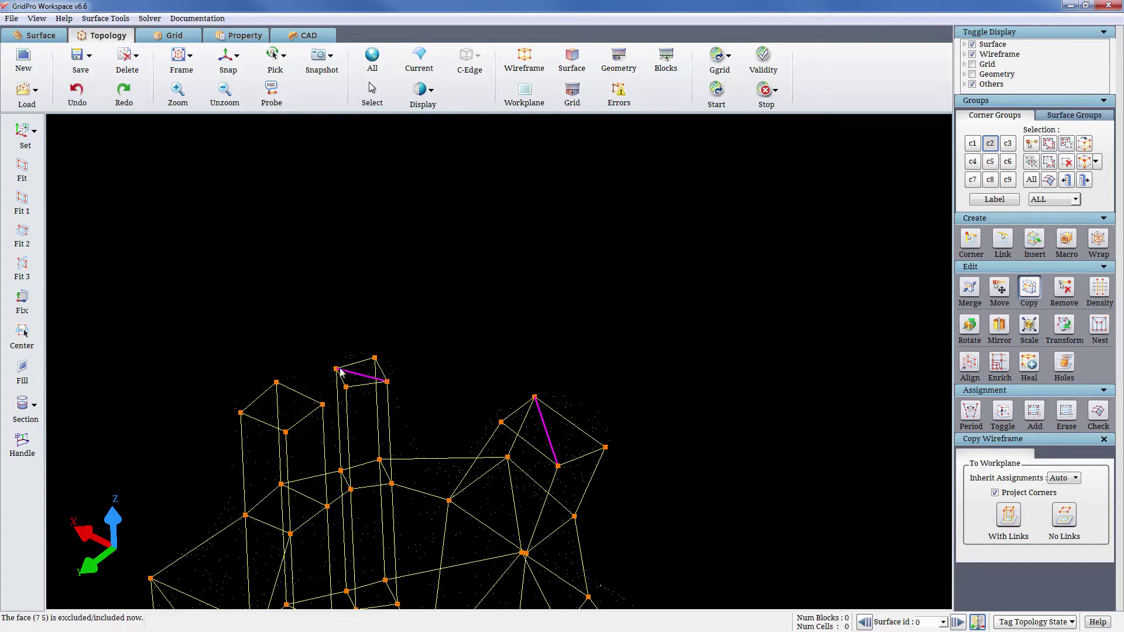
{"action": "left_click", "coordinate": [322, 405]}
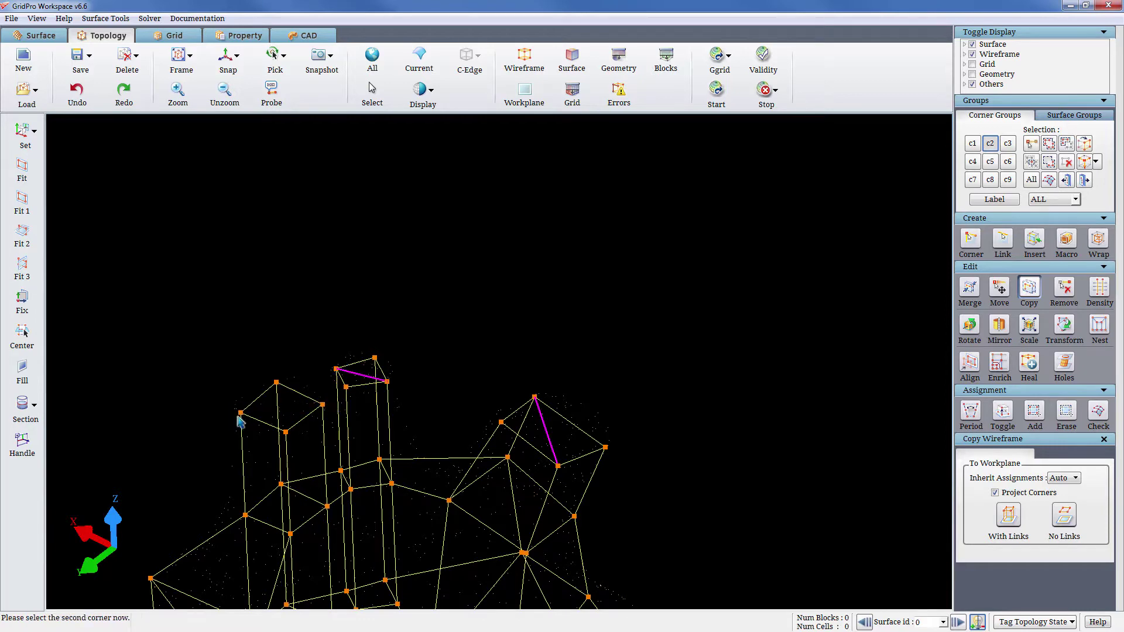
{"action": "left_click", "coordinate": [241, 412]}
{"action": "scroll", "coordinate": [574, 248], "scroll_direction": "down", "scroll_amount": 5}
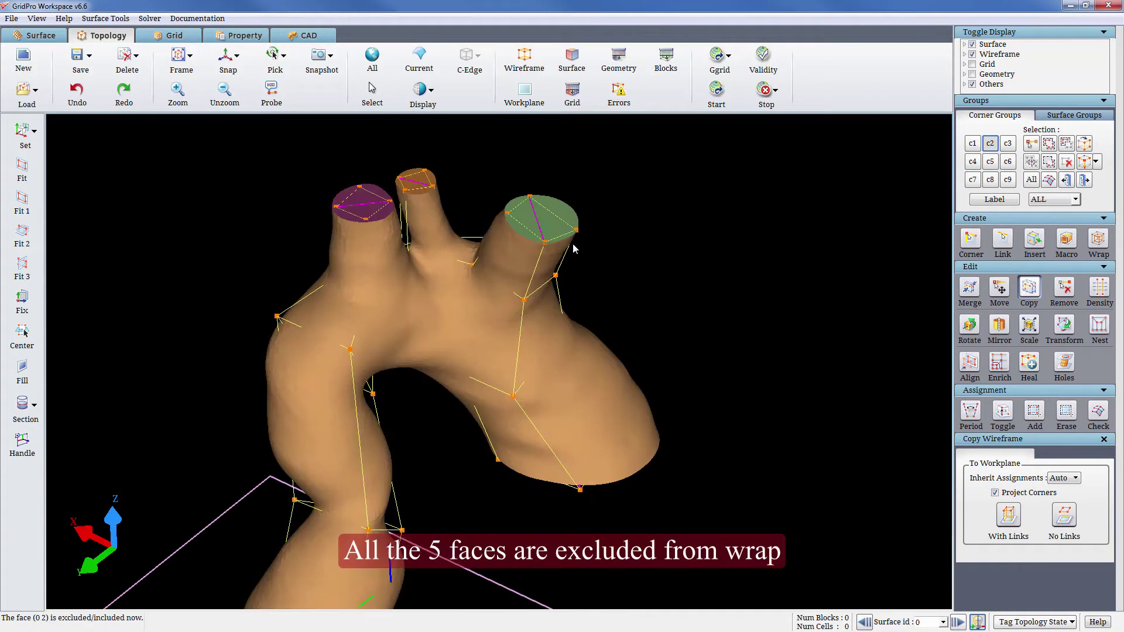
Step: Wrap the boundary faces of the C2 group into an O-grid with a wrap length of -1%
{"action": "left_click", "coordinate": [1099, 240]}
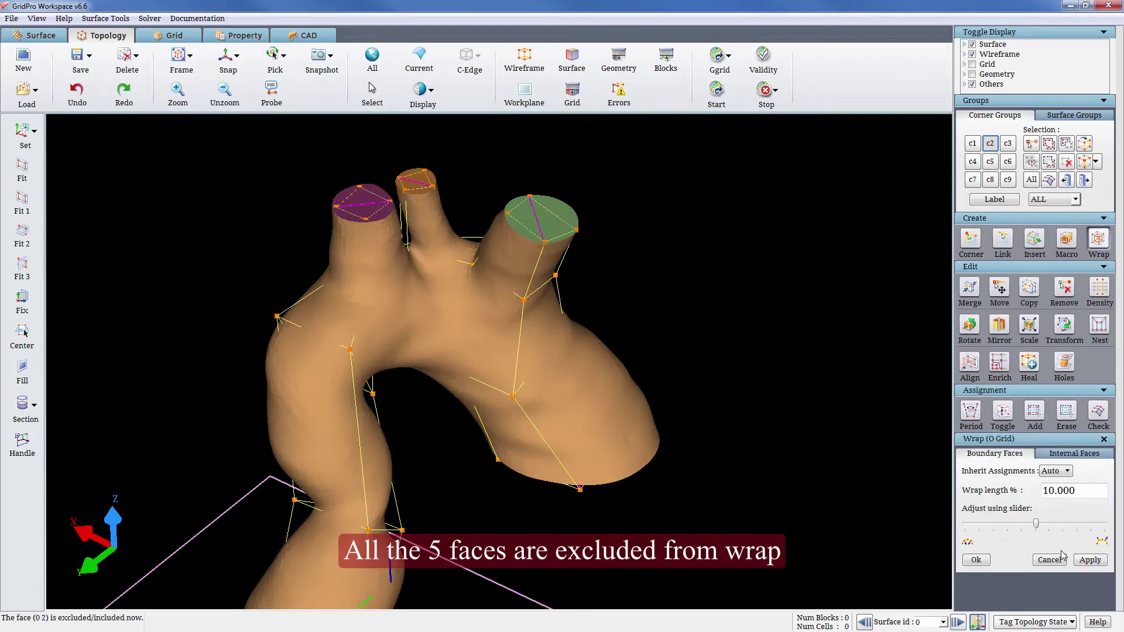
{"action": "key", "text": "Delete"}
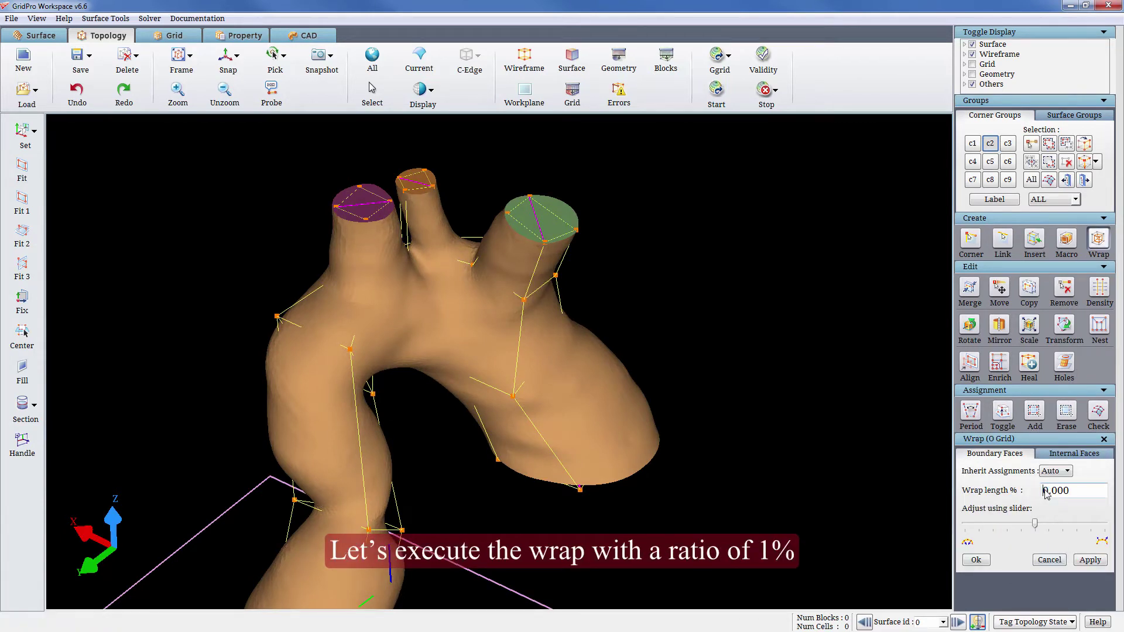
{"action": "type", "text": "1"}
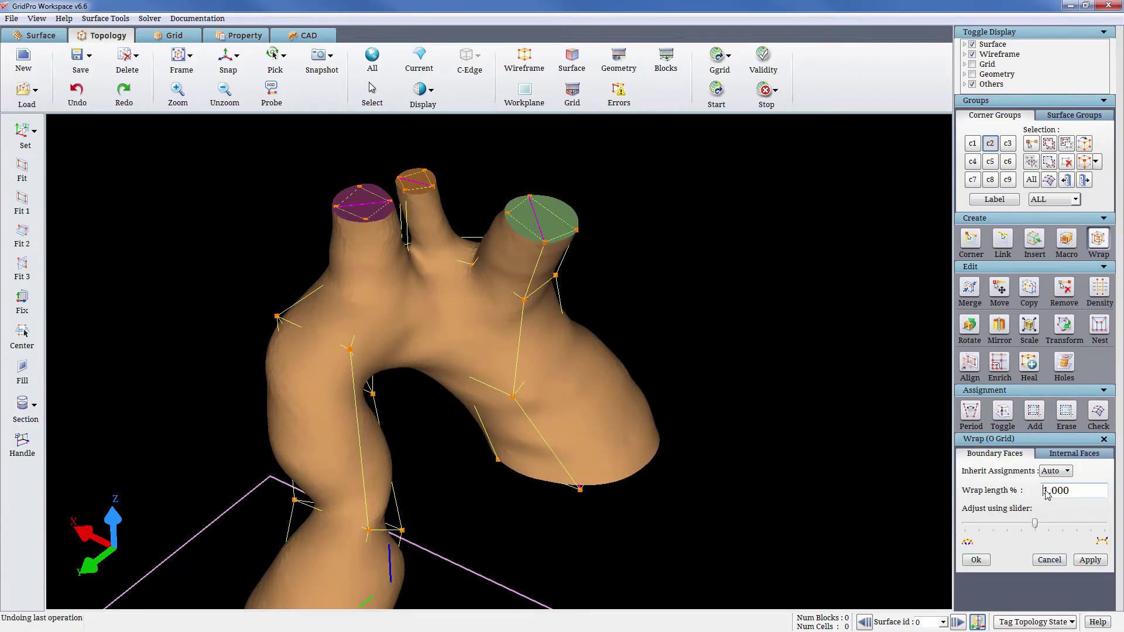
{"action": "left_click", "coordinate": [1078, 561]}
{"action": "left_click", "coordinate": [605, 322]}
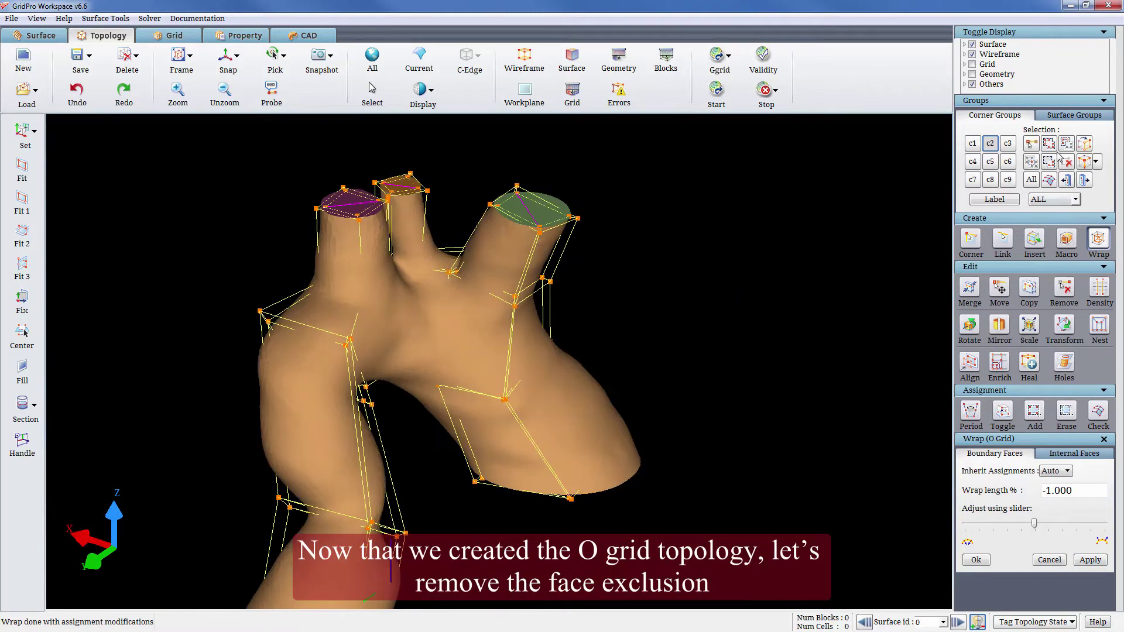
Step: Remove the wrap exclusion from the green-capped arteriole's opening face, with corner group C2 active
{"action": "left_click", "coordinate": [1006, 143]}
{"action": "left_click", "coordinate": [1063, 181]}
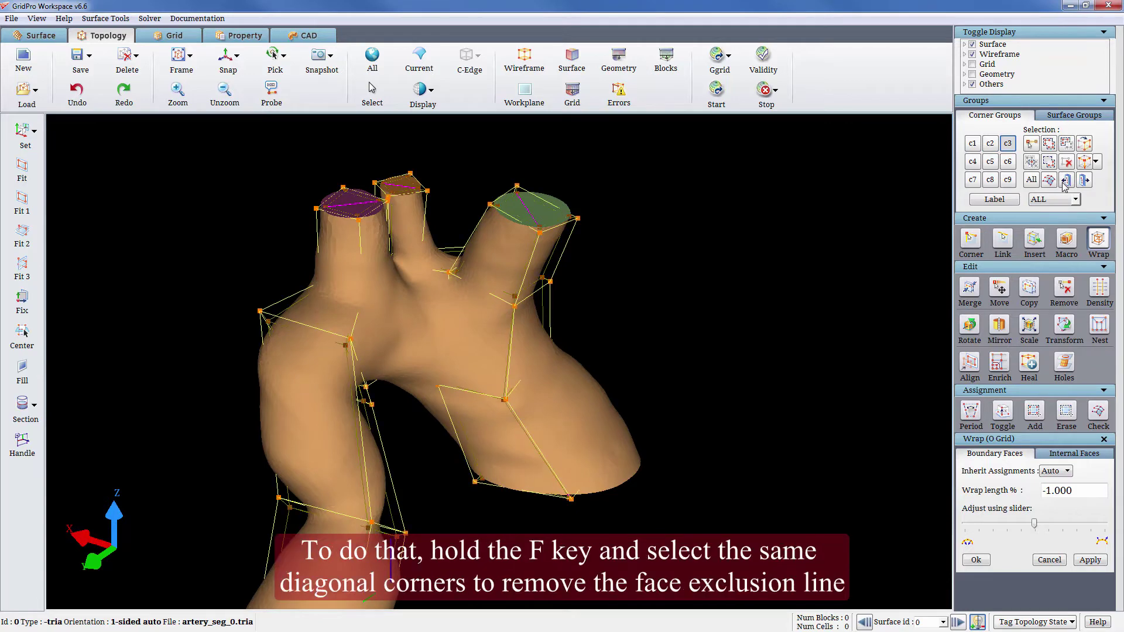
{"action": "key", "text": "f"}
{"action": "middle_click_drag", "start_coordinate": [837, 393], "coordinate": [630, 346]}
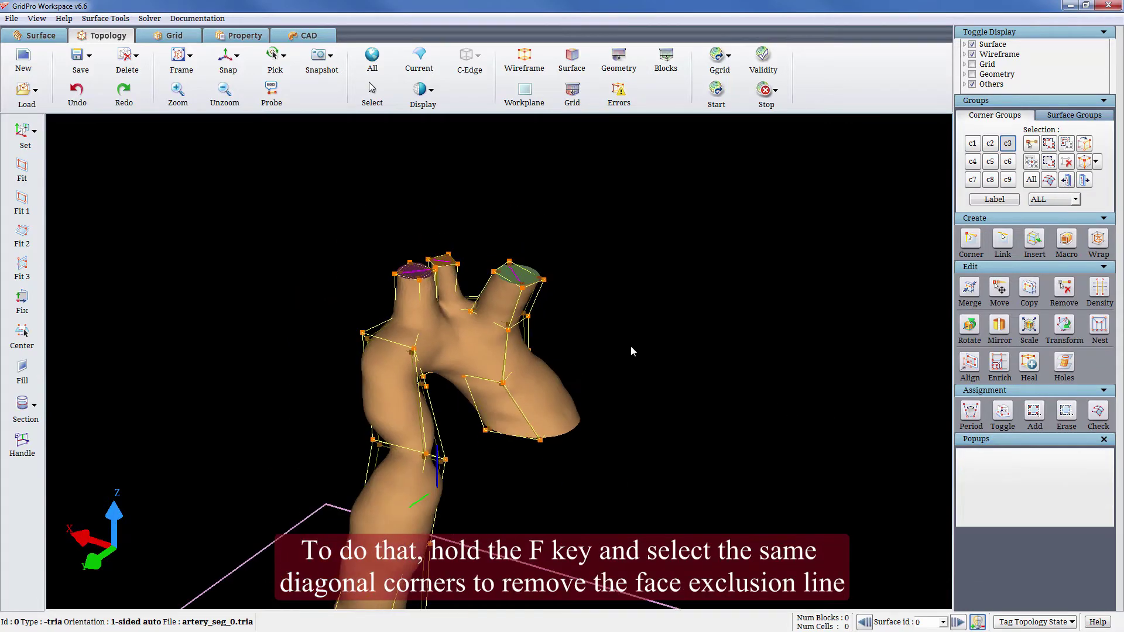
{"action": "left_click", "coordinate": [989, 146]}
{"action": "left_click_drag", "start_coordinate": [377, 221], "coordinate": [560, 318]}
{"action": "key", "text": "f"}
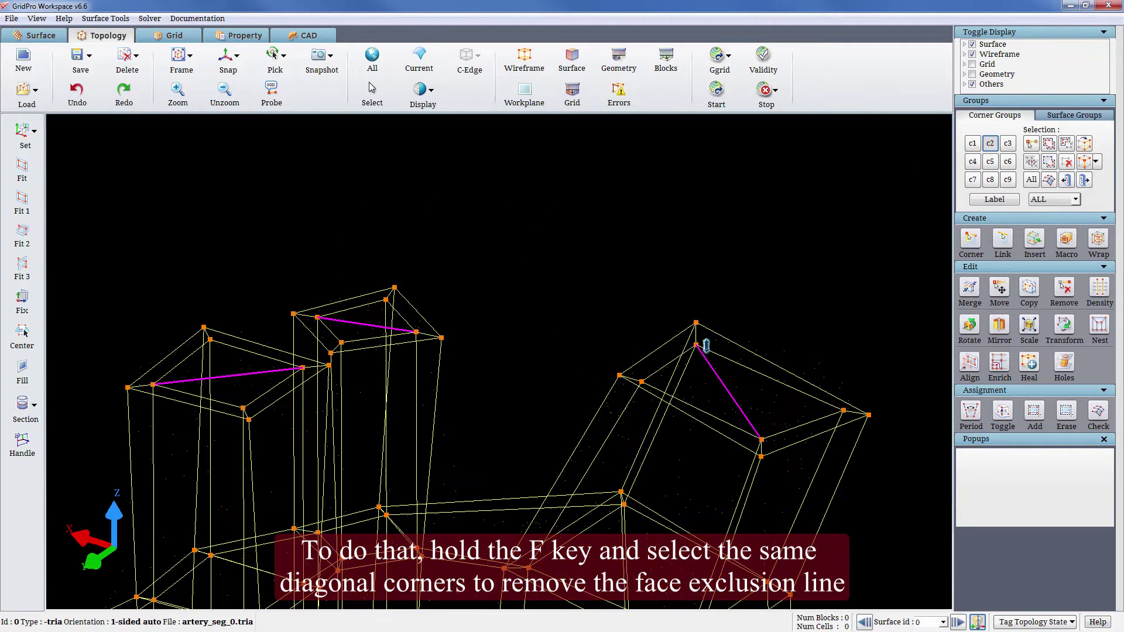
{"action": "left_click", "coordinate": [698, 344]}
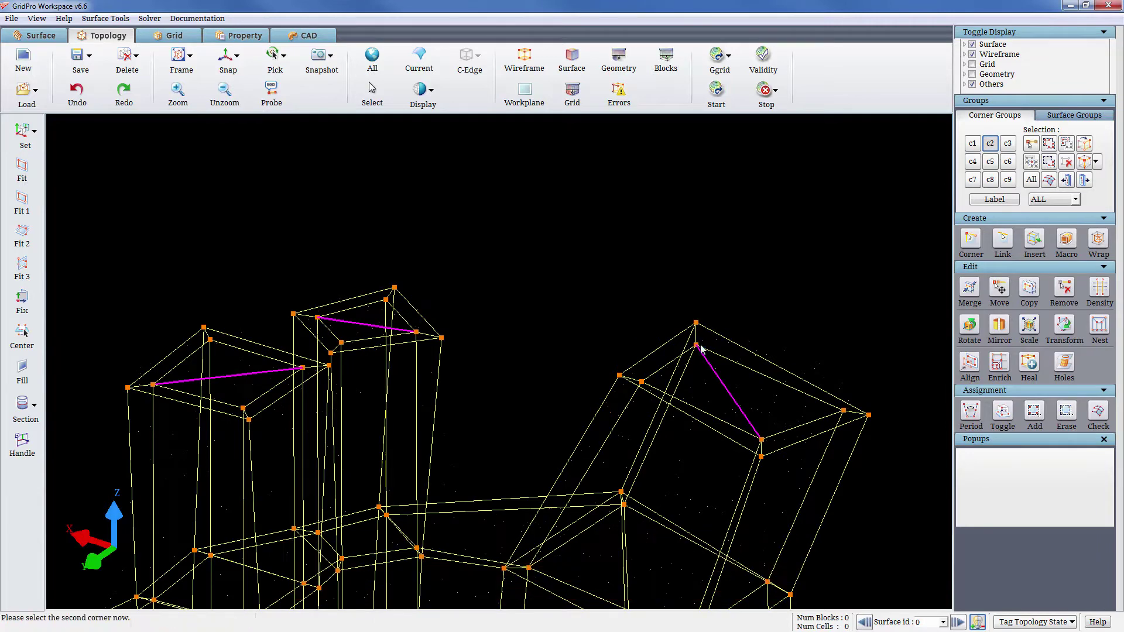
{"action": "left_click", "coordinate": [760, 439]}
Step: Remove the wrap exclusion from the opening faces of the other two arterioles
{"action": "left_click", "coordinate": [418, 331]}
{"action": "left_click", "coordinate": [318, 315]}
{"action": "left_click", "coordinate": [302, 367]}
{"action": "scroll", "coordinate": [333, 371], "scroll_direction": "down", "scroll_amount": 3}
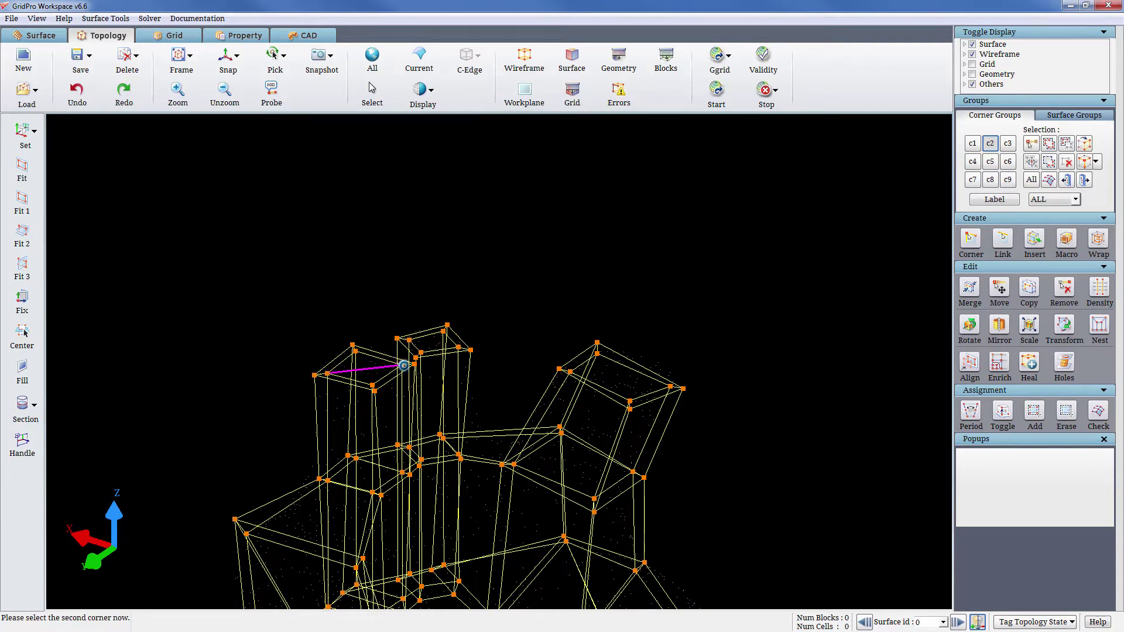
{"action": "left_click", "coordinate": [404, 366]}
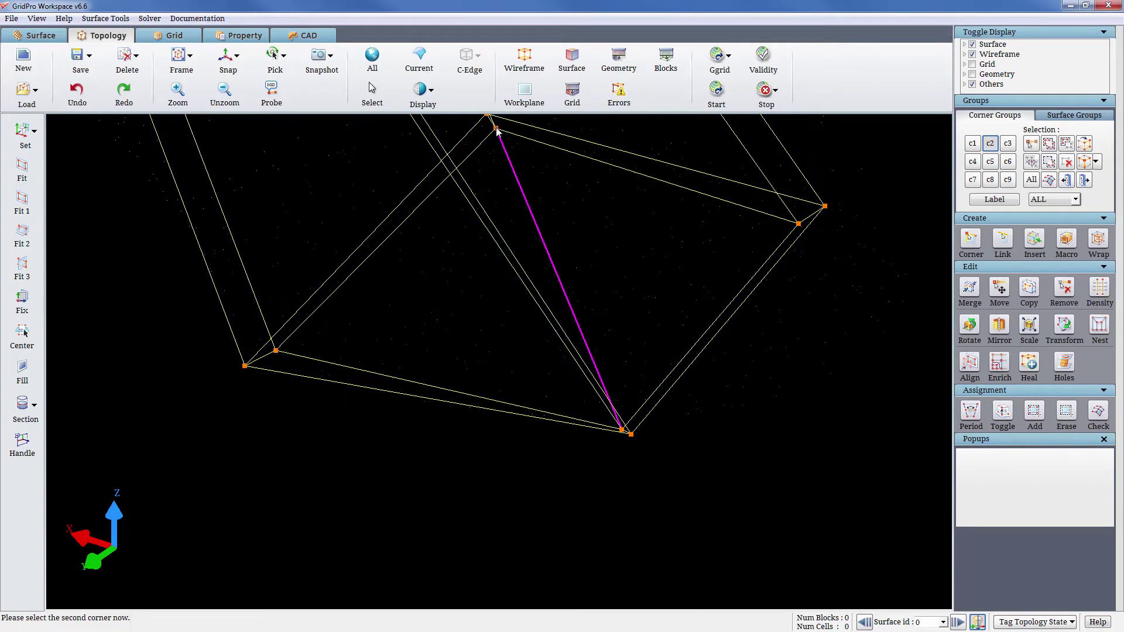
Step: Remove the wrap exclusion from the main artery's large opening and from the descending artery's end face
{"action": "left_click", "coordinate": [623, 430]}
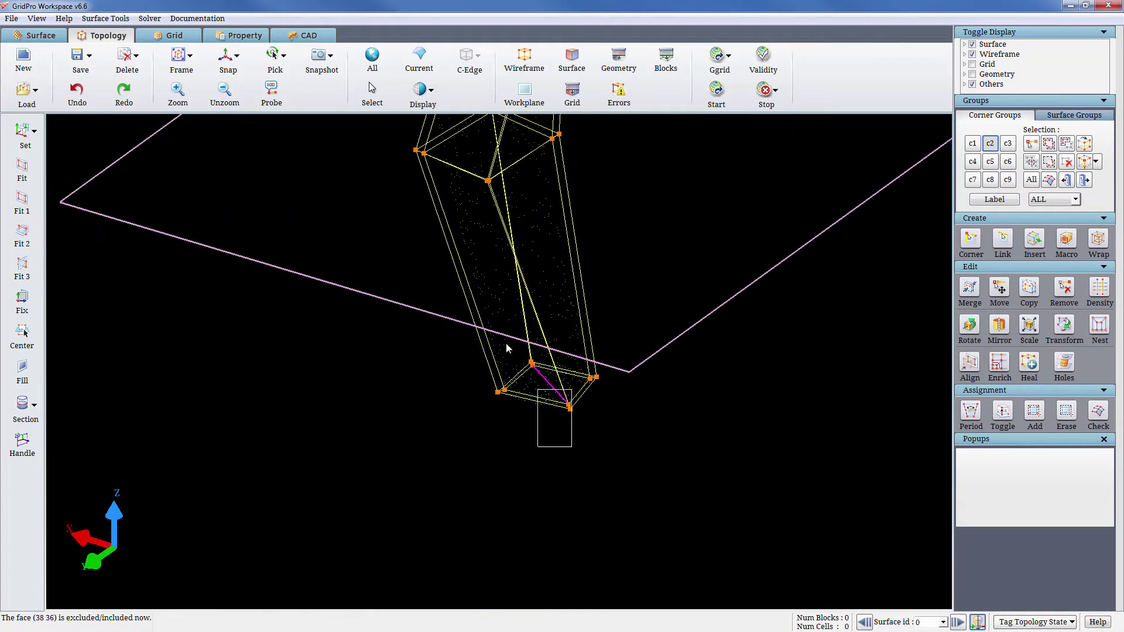
{"action": "left_click", "coordinate": [476, 239]}
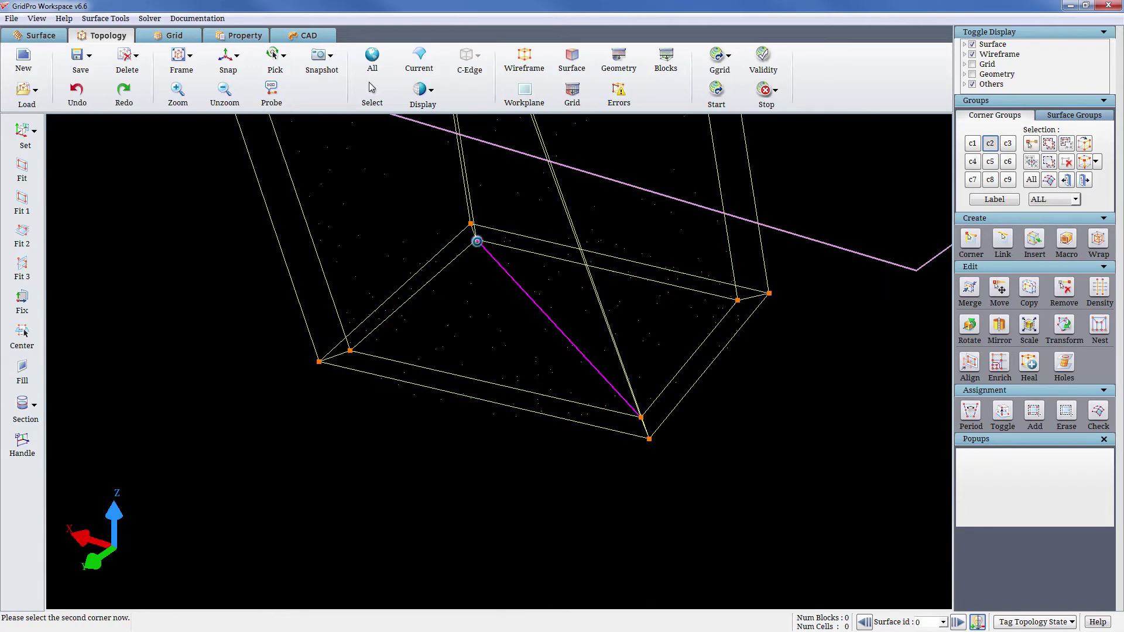
{"action": "left_click", "coordinate": [477, 239]}
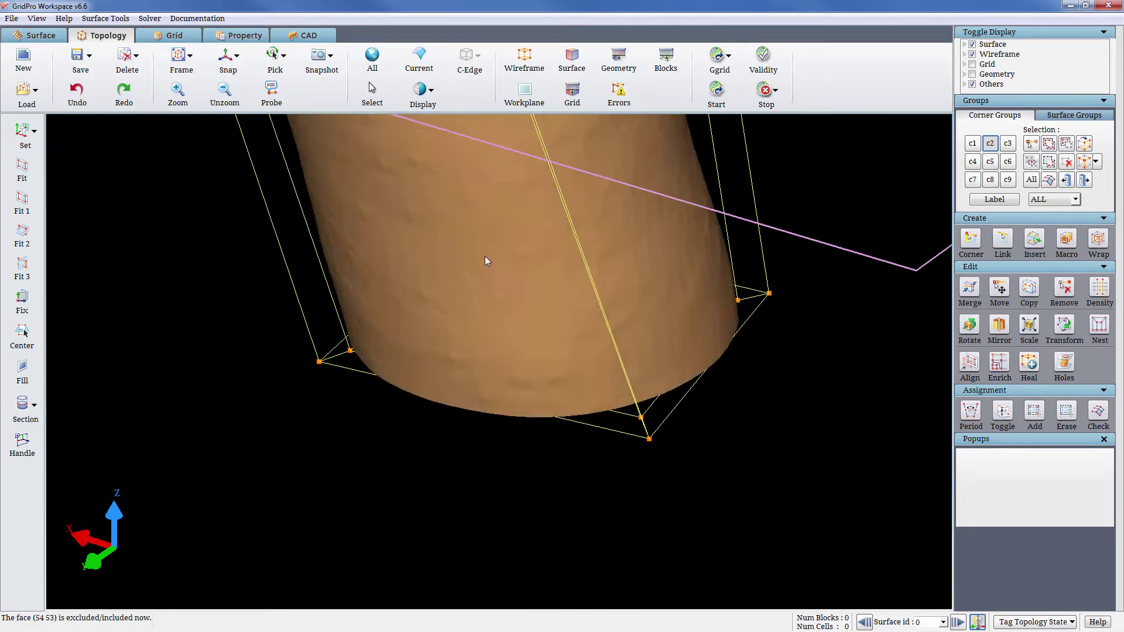
Step: Assign the corners of the face at the descending artery's end to surface 0
{"action": "scroll", "coordinate": [503, 271], "scroll_direction": "down", "scroll_amount": 10}
{"action": "middle_click_drag", "start_coordinate": [615, 281], "coordinate": [574, 391]}
{"action": "scroll", "coordinate": [494, 367], "scroll_direction": "down", "scroll_amount": 3}
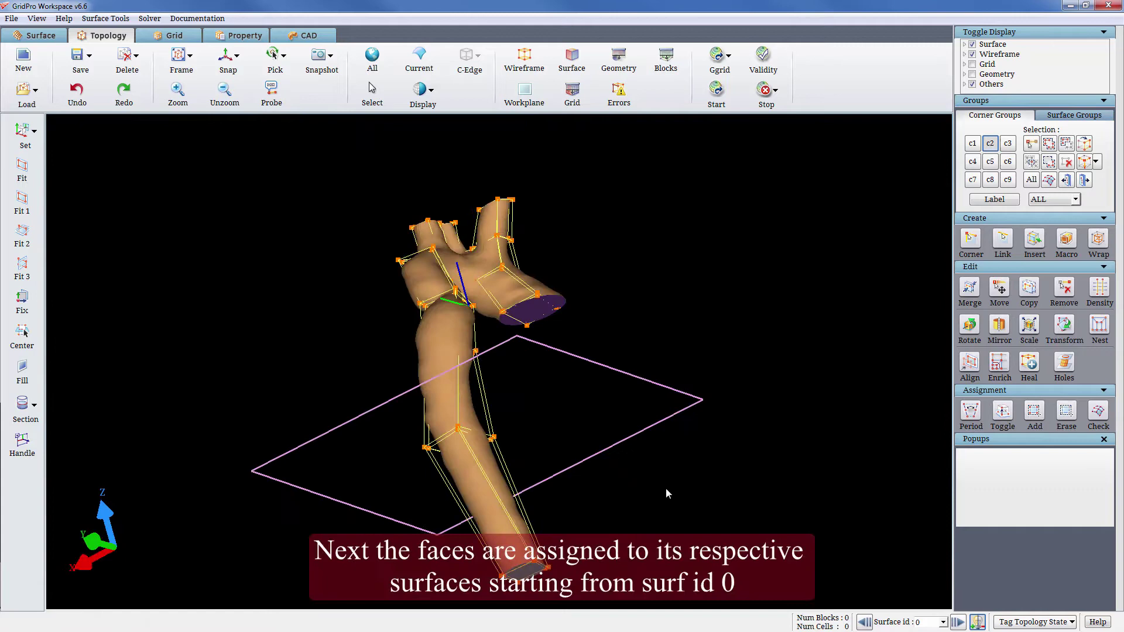
{"action": "left_click", "coordinate": [1034, 411]}
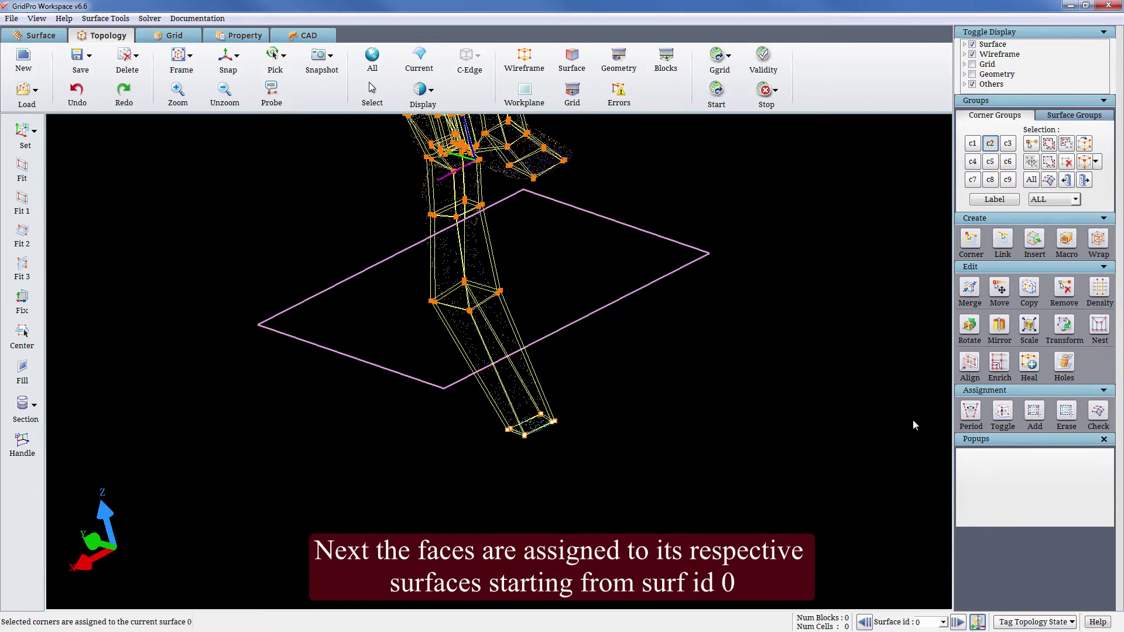
Step: Make surface 1 current and, with corner group C3 active, assign the corners around the whole artery wall to it
{"action": "left_click", "coordinate": [957, 622]}
{"action": "left_click_drag", "start_coordinate": [754, 404], "coordinate": [785, 457]}
{"action": "left_click", "coordinate": [1007, 143]}
{"action": "middle_click_drag", "start_coordinate": [703, 280], "coordinate": [723, 407]}
{"action": "left_click", "coordinate": [1034, 411]}
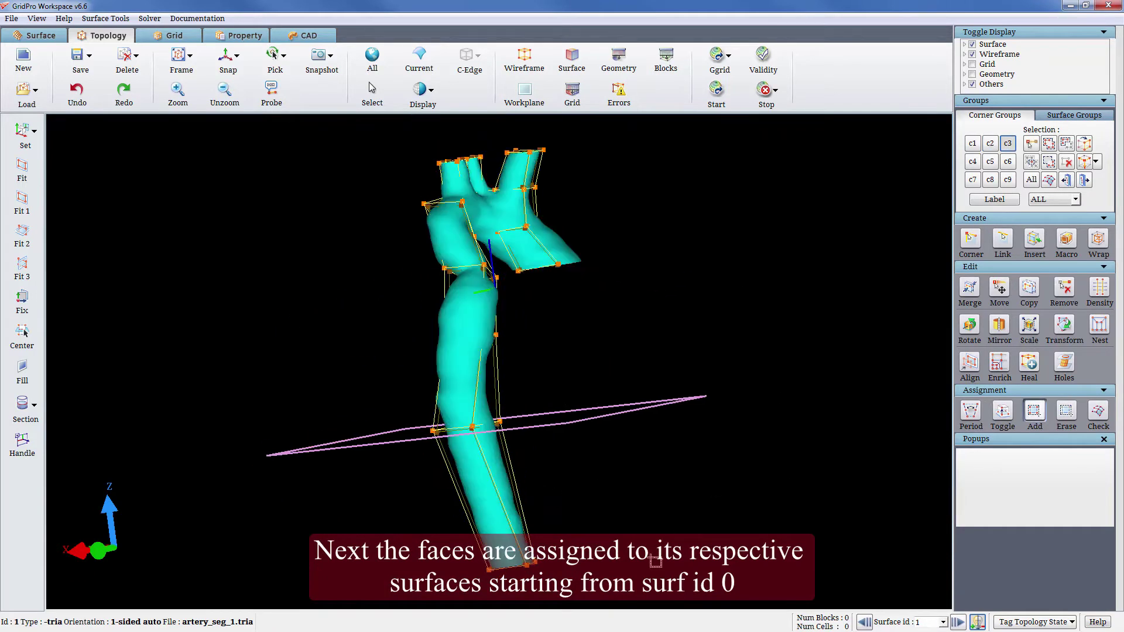
{"action": "left_click_drag", "start_coordinate": [648, 590], "coordinate": [262, 116]}
Step: Make surface 2 current, activate corner group C2, and assign the corners of the main artery's large opening to the surface
{"action": "left_click", "coordinate": [959, 622]}
{"action": "left_click_drag", "start_coordinate": [619, 268], "coordinate": [544, 246]}
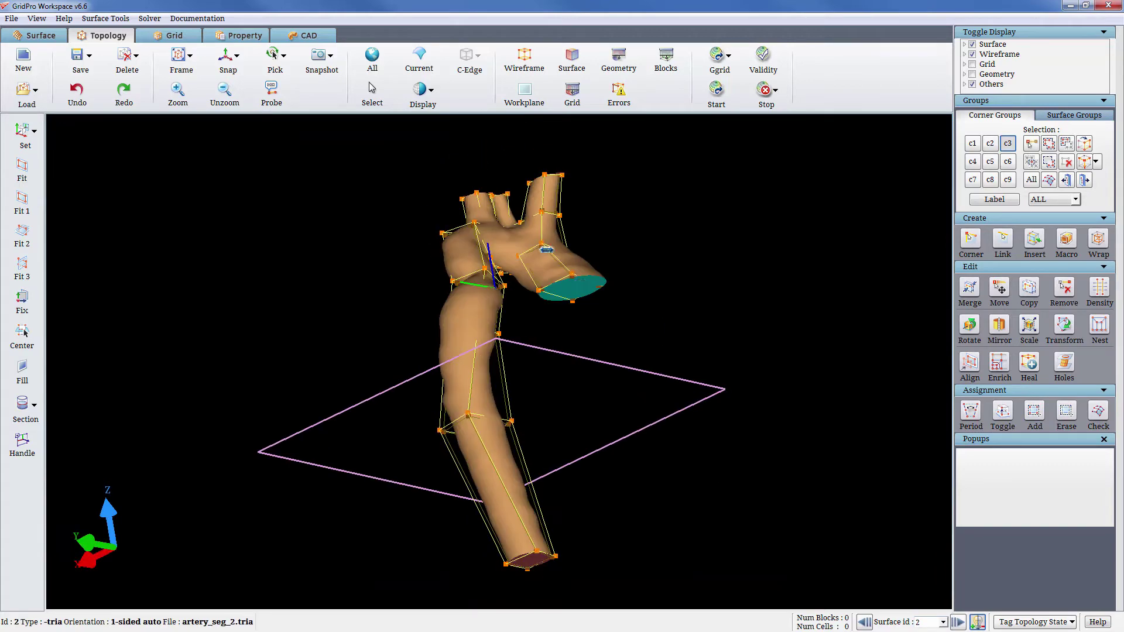
{"action": "left_click_drag", "start_coordinate": [645, 347], "coordinate": [512, 230]}
{"action": "left_click_drag", "start_coordinate": [562, 383], "coordinate": [551, 349]}
{"action": "left_click", "coordinate": [989, 143]}
{"action": "left_click", "coordinate": [1034, 411]}
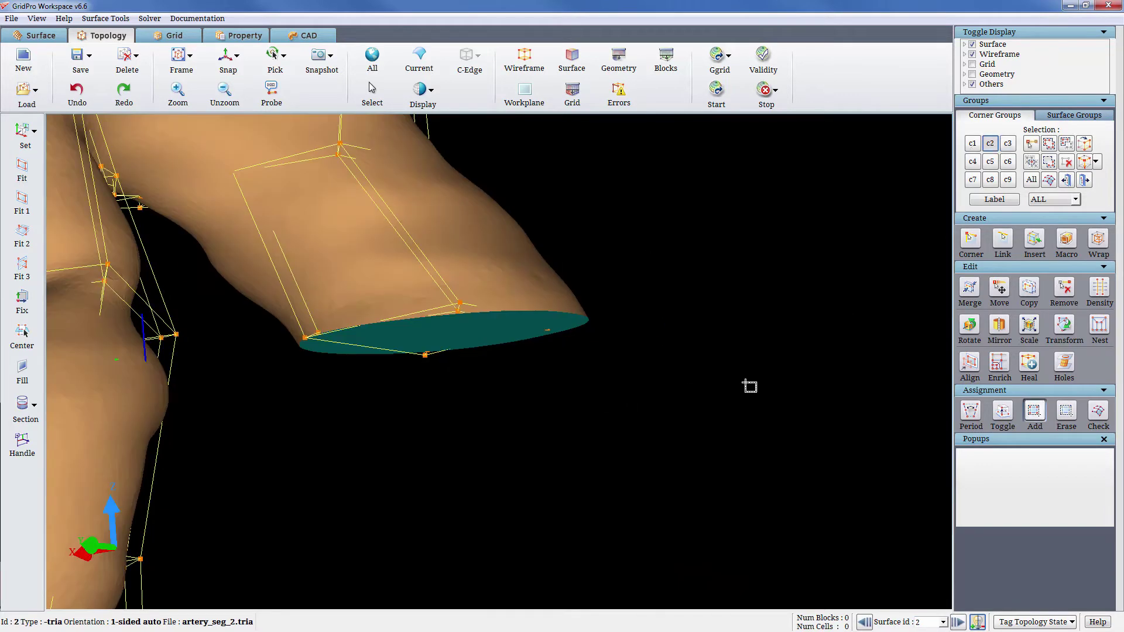
{"action": "left_click_drag", "start_coordinate": [706, 416], "coordinate": [278, 274]}
Step: Make surface 3 current and assign the corners of the green-capped arteriole's opening to it
{"action": "left_click", "coordinate": [957, 622]}
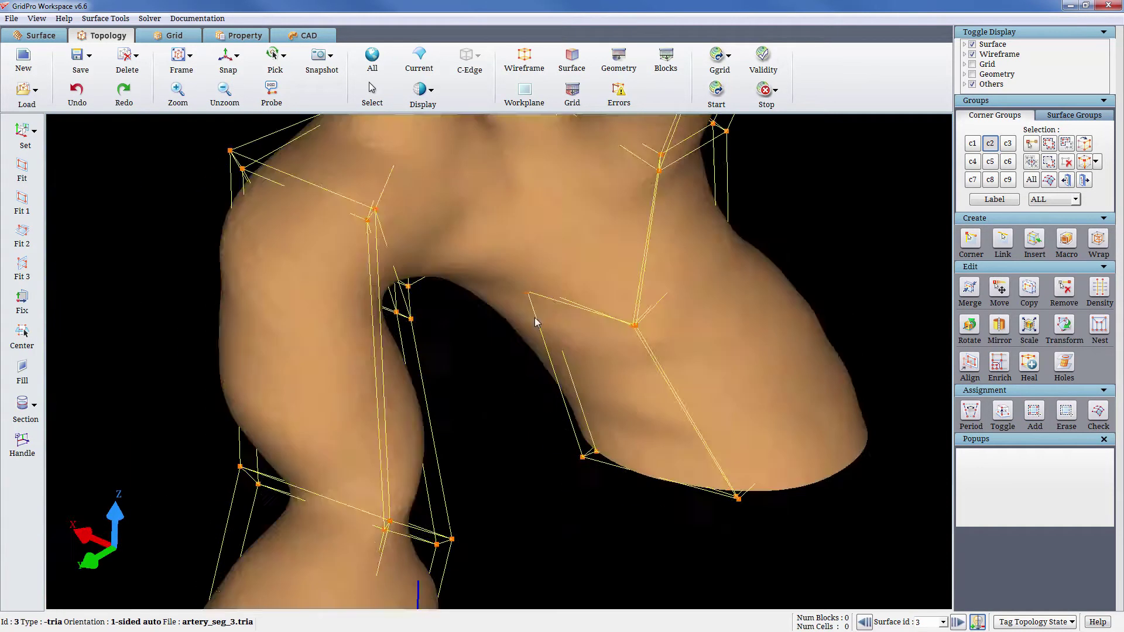
{"action": "middle_click_drag", "start_coordinate": [535, 317], "coordinate": [547, 565]}
{"action": "left_click", "coordinate": [1034, 411]}
{"action": "left_click_drag", "start_coordinate": [805, 315], "coordinate": [672, 208]}
Step: Make surface 4 current and assign the corners of the narrow middle arteriole's opening to it
{"action": "left_click", "coordinate": [956, 622]}
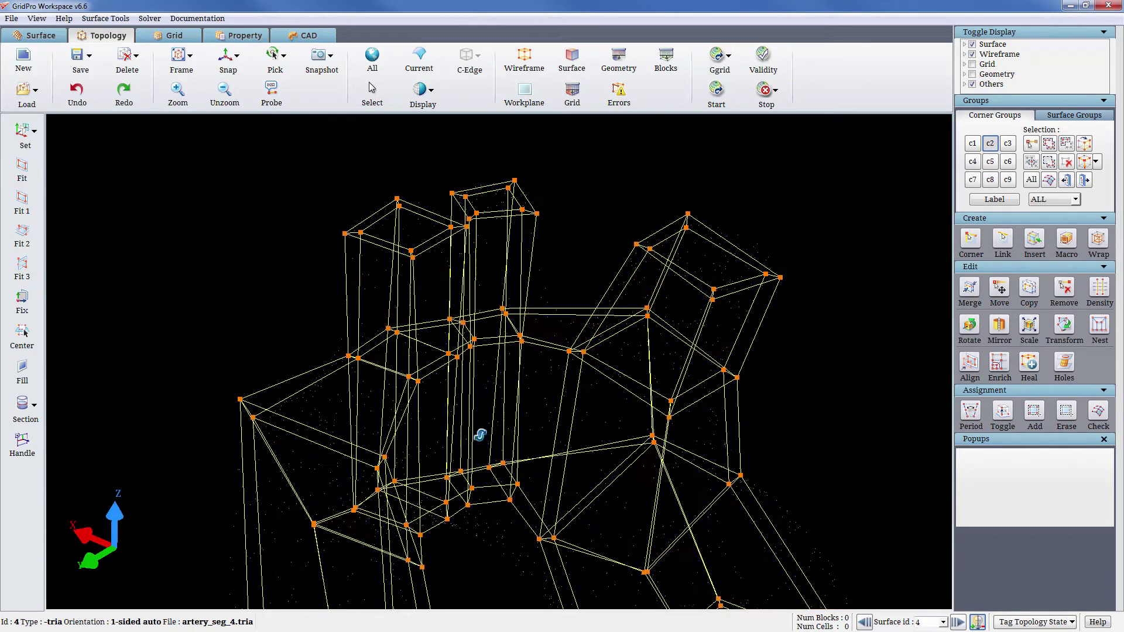
{"action": "left_click_drag", "start_coordinate": [496, 280], "coordinate": [620, 347]}
{"action": "left_click", "coordinate": [1034, 412]}
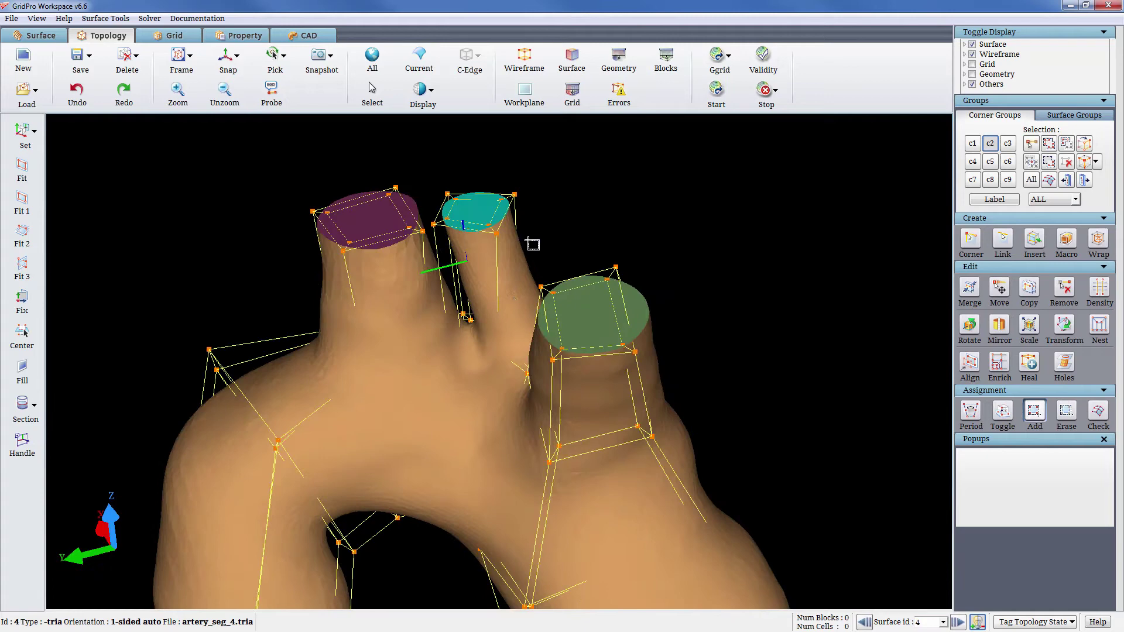
{"action": "left_click_drag", "start_coordinate": [540, 256], "coordinate": [431, 163]}
Step: Make surface 5 current and assign the corners of the remaining arteriole's opening to it
{"action": "left_click", "coordinate": [957, 621]}
{"action": "left_click_drag", "start_coordinate": [289, 171], "coordinate": [433, 261]}
{"action": "middle_click_drag", "start_coordinate": [586, 292], "coordinate": [603, 281]}
Step: Check the topology's validity and review the wrapped block structure around the arterioles
{"action": "left_click", "coordinate": [763, 58]}
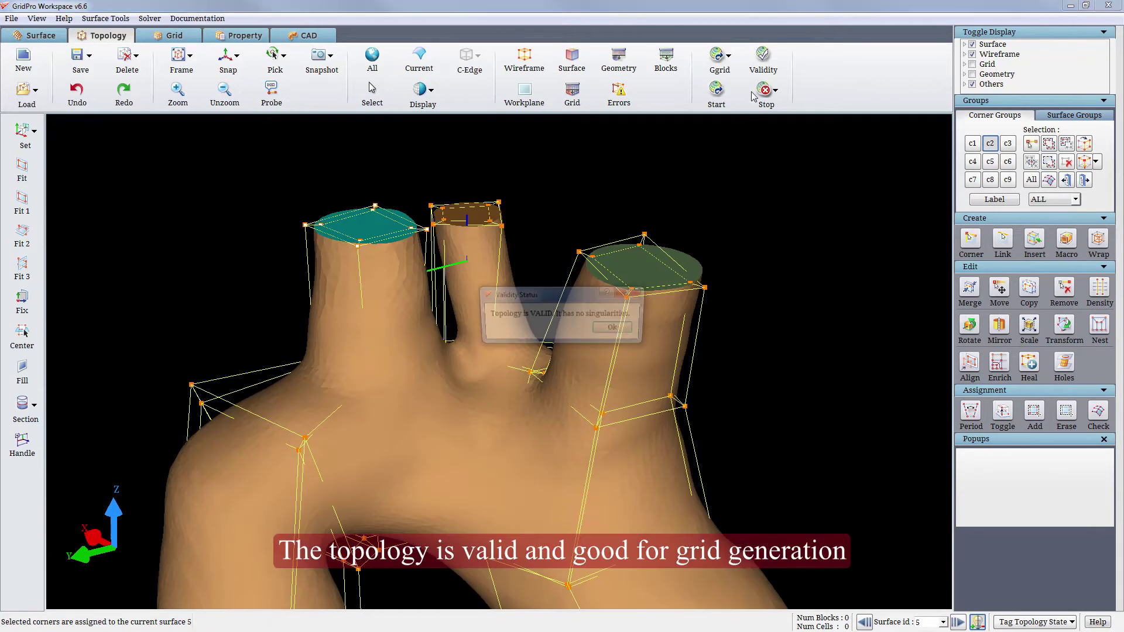
{"action": "left_click", "coordinate": [613, 327]}
{"action": "scroll", "coordinate": [785, 383], "scroll_direction": "down", "scroll_amount": 3}
{"action": "right_click_drag", "start_coordinate": [785, 383], "coordinate": [742, 281]}
{"action": "middle_click_drag", "start_coordinate": [742, 281], "coordinate": [686, 289]}
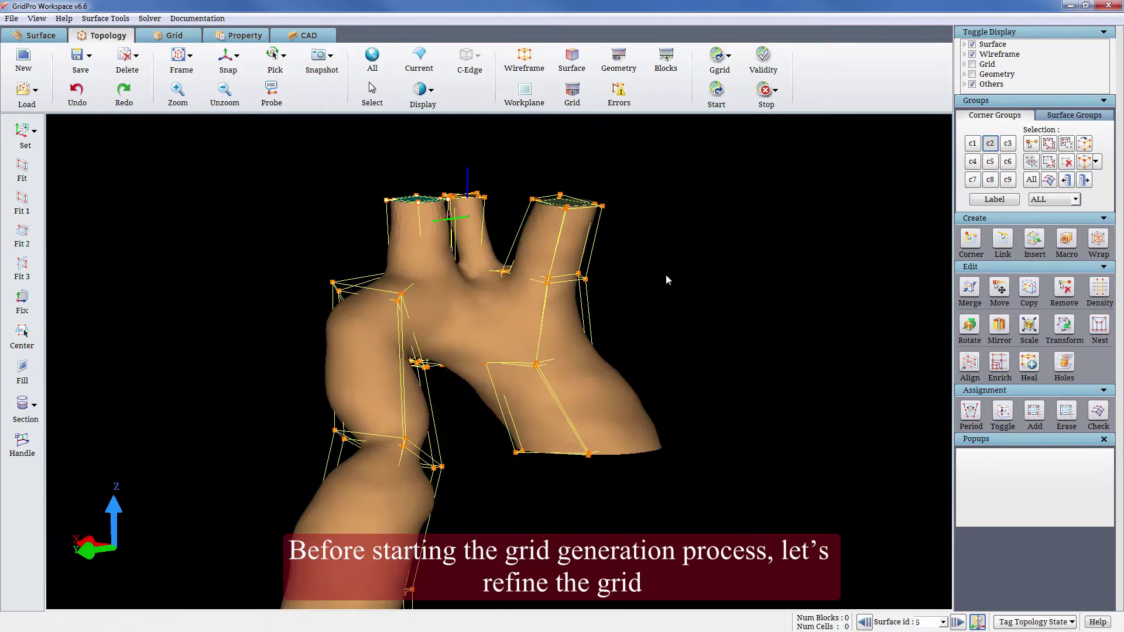
Step: Insert blocks across the lower and upper segments of the wide ascending trunk and across the arteriole above it
{"action": "middle_click_drag", "start_coordinate": [533, 496], "coordinate": [642, 391]}
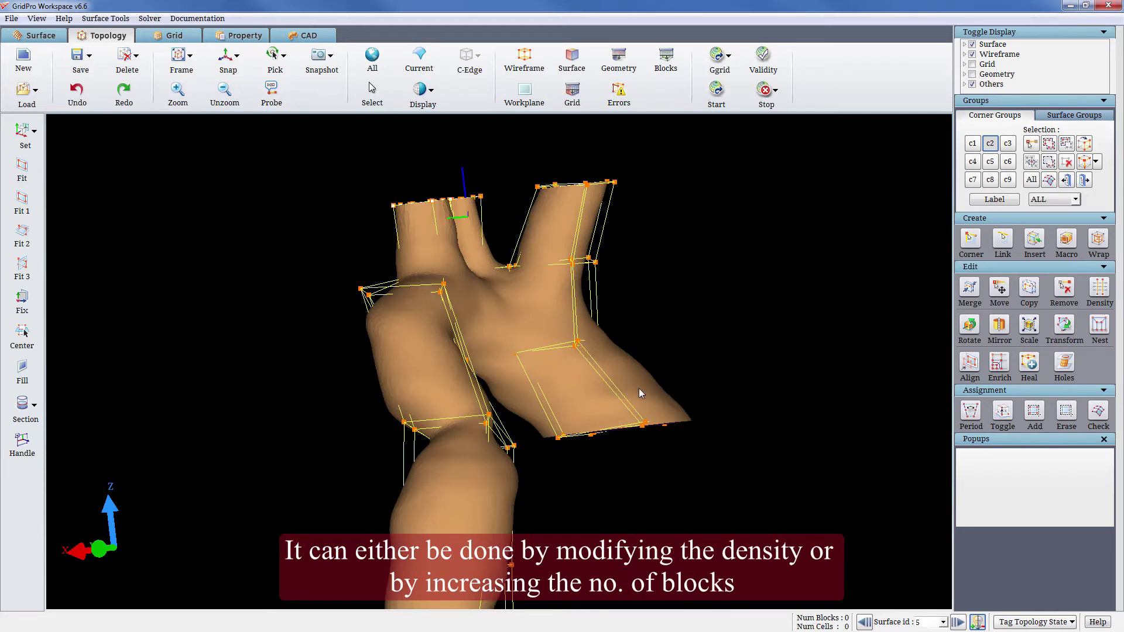
{"action": "right_click", "coordinate": [609, 382]}
{"action": "left_click", "coordinate": [661, 419]}
{"action": "right_click", "coordinate": [572, 301]}
{"action": "left_click", "coordinate": [620, 339]}
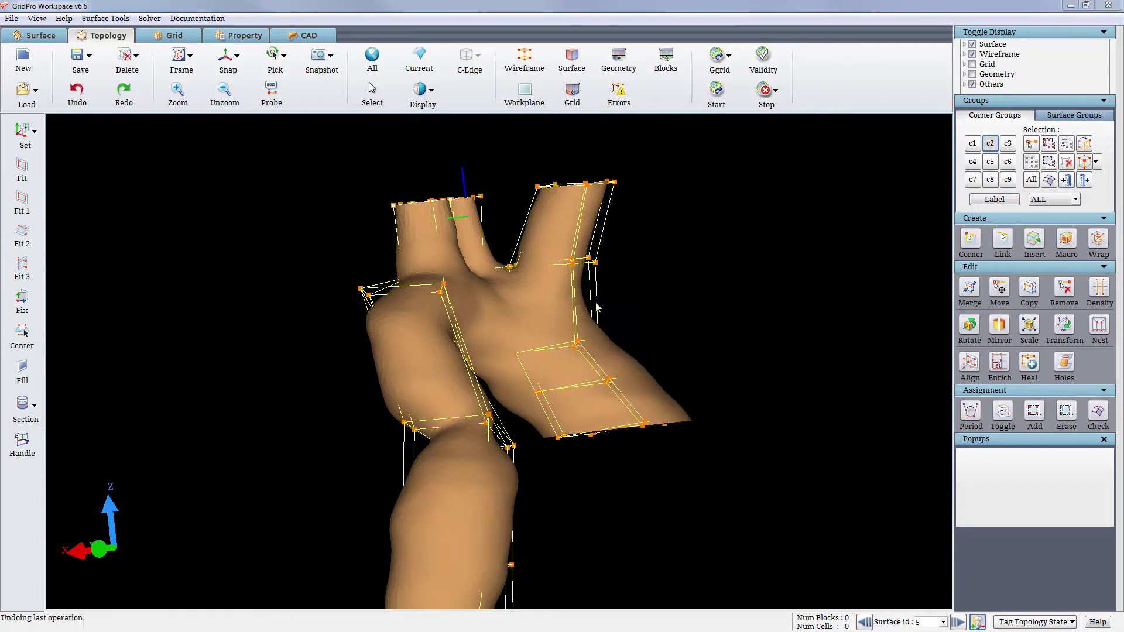
{"action": "right_click", "coordinate": [606, 225]}
{"action": "left_click", "coordinate": [647, 263]}
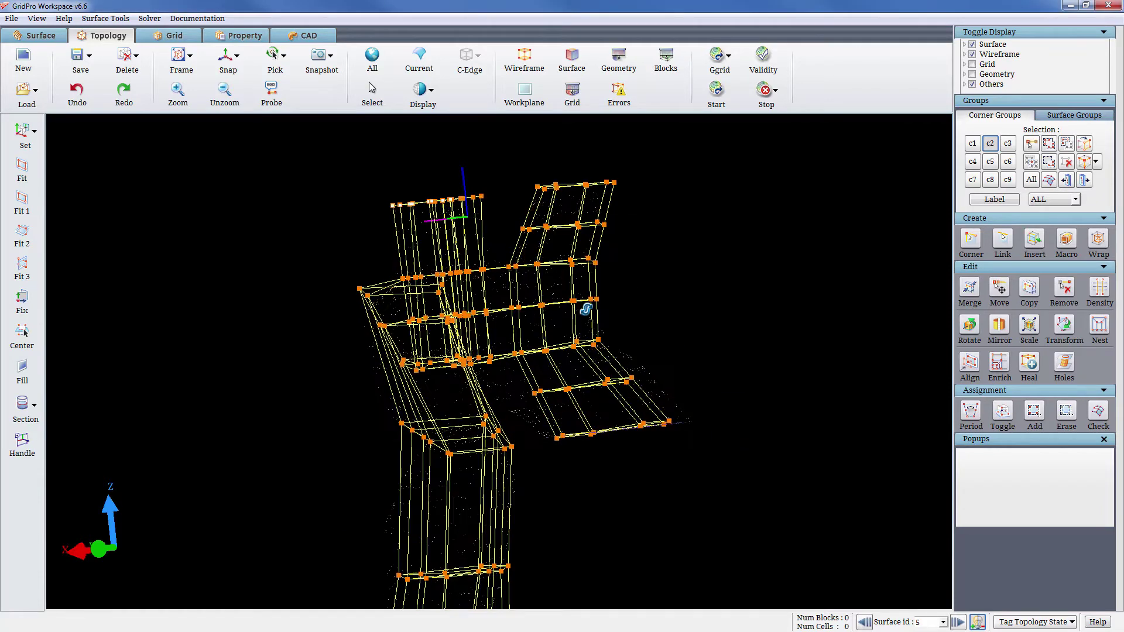
Step: Insert blocks across the narrow middle arteriole and across the green-capped arteriole beside it
{"action": "right_click", "coordinate": [481, 231]}
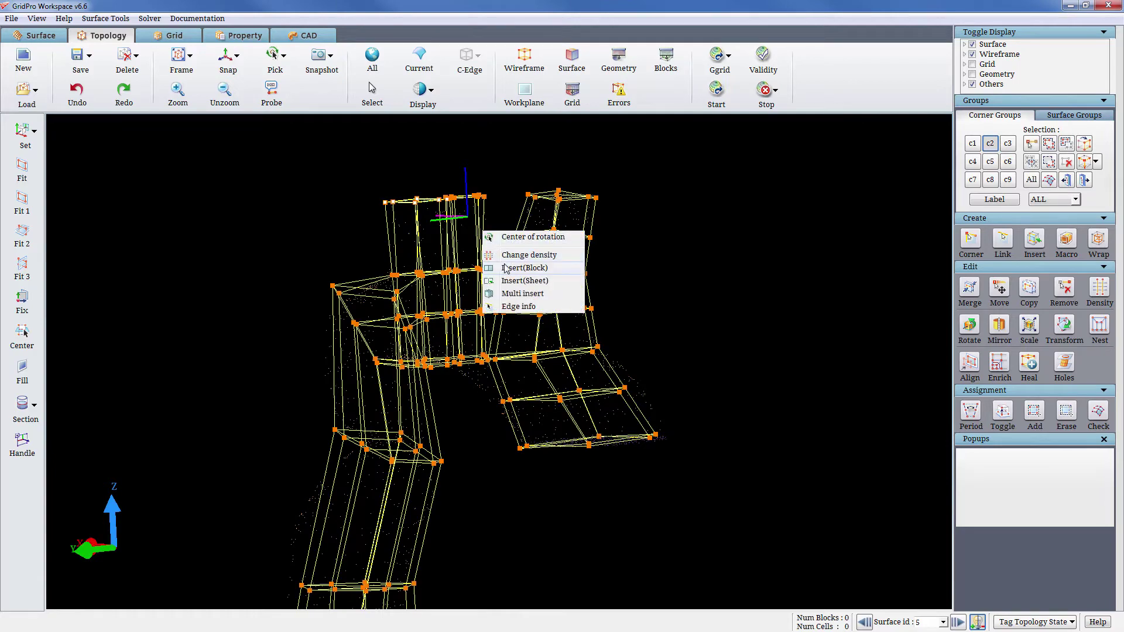
{"action": "left_click", "coordinate": [505, 267]}
{"action": "right_click", "coordinate": [420, 235]}
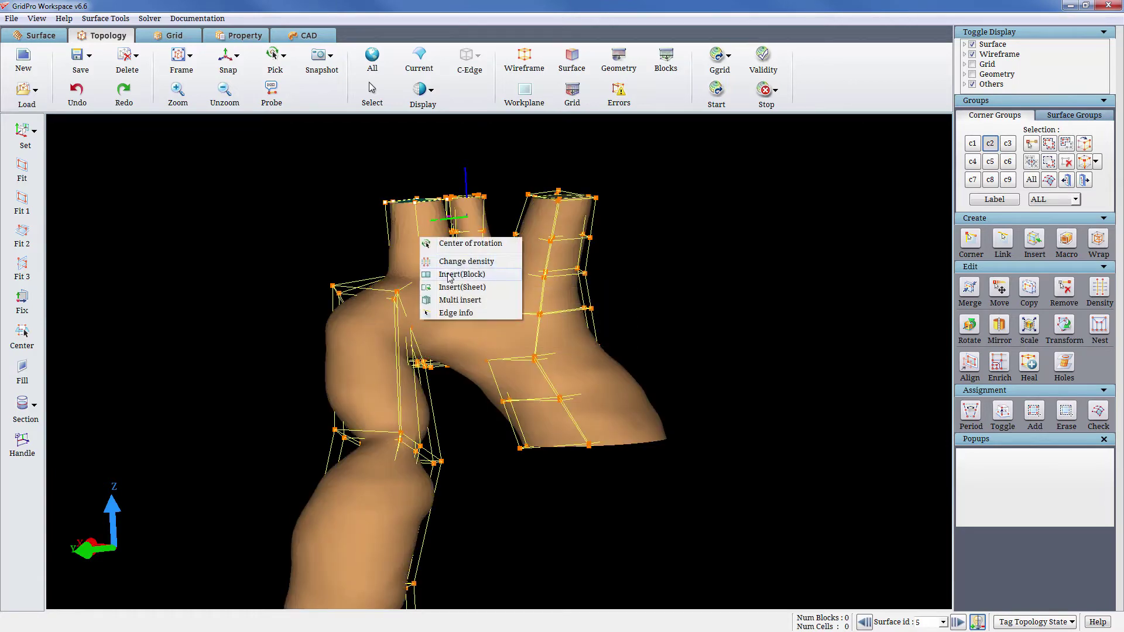
{"action": "left_click", "coordinate": [448, 275]}
Step: Insert sheets along the descending artery to split its long blocks between the arch and the lower end
{"action": "left_click_drag", "start_coordinate": [703, 396], "coordinate": [277, 279]}
{"action": "mouse_move", "coordinate": [383, 426]}
{"action": "left_mouse_down"}
{"action": "mouse_move", "coordinate": [362, 399]}
{"action": "mouse_move", "coordinate": [515, 356]}
{"action": "mouse_move", "coordinate": [408, 379]}
{"action": "mouse_move", "coordinate": [525, 386]}
{"action": "mouse_move", "coordinate": [502, 497]}
{"action": "left_mouse_up"}
{"action": "left_click", "coordinate": [362, 398]}
{"action": "left_click", "coordinate": [443, 371]}
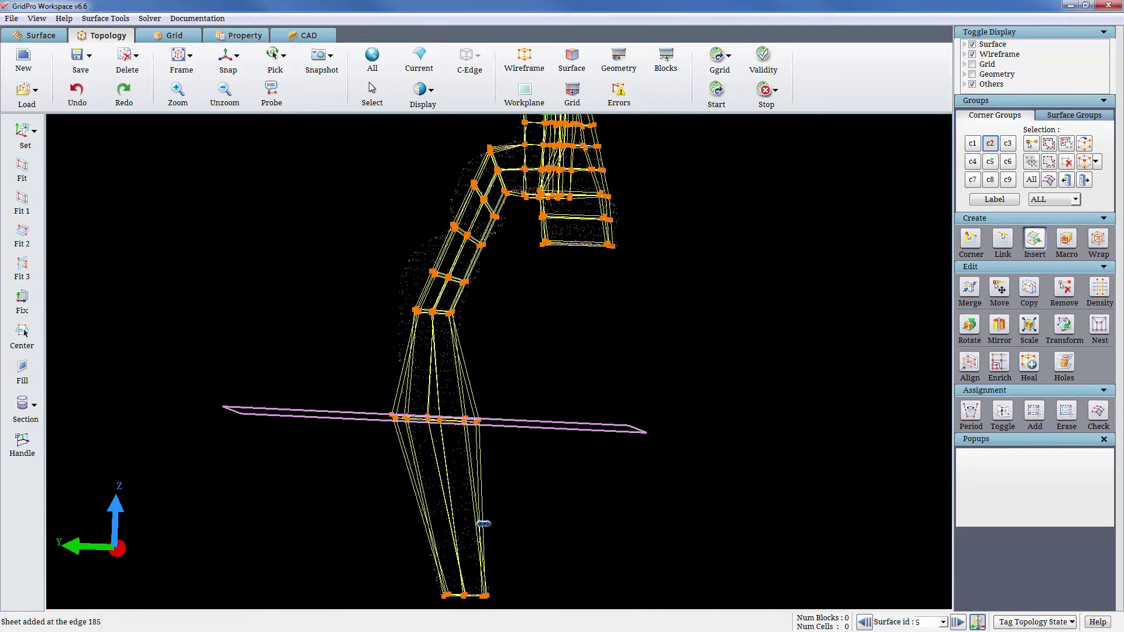
{"action": "left_click", "coordinate": [482, 519]}
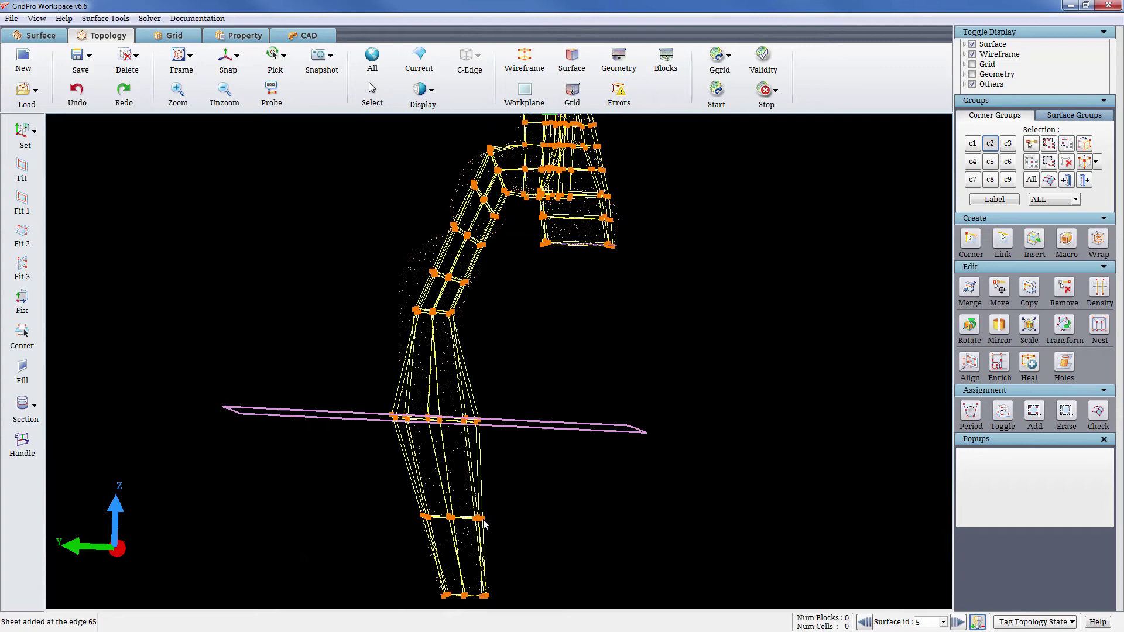
{"action": "left_click", "coordinate": [465, 374]}
{"action": "left_click_drag", "start_coordinate": [669, 273], "coordinate": [914, 370]}
Step: Set the edge density to 16 on the two lengthwise block segments nearest the wide trunk's open end
{"action": "left_click", "coordinate": [1098, 287]}
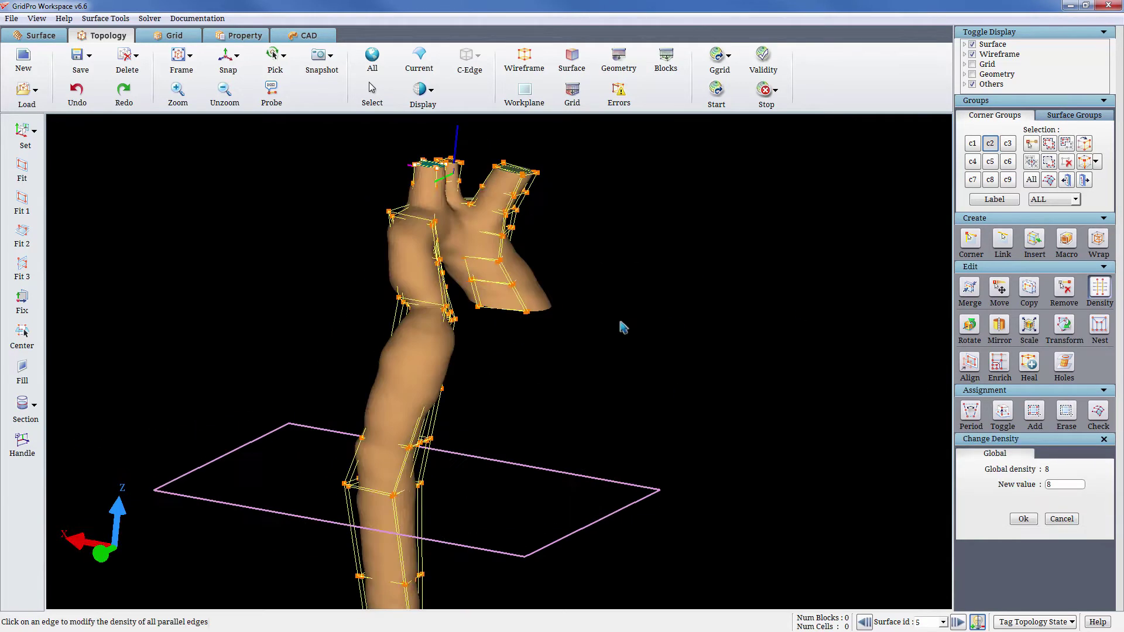
{"action": "left_click", "coordinate": [524, 304]}
{"action": "type", "text": "16"}
{"action": "left_click", "coordinate": [1074, 525]}
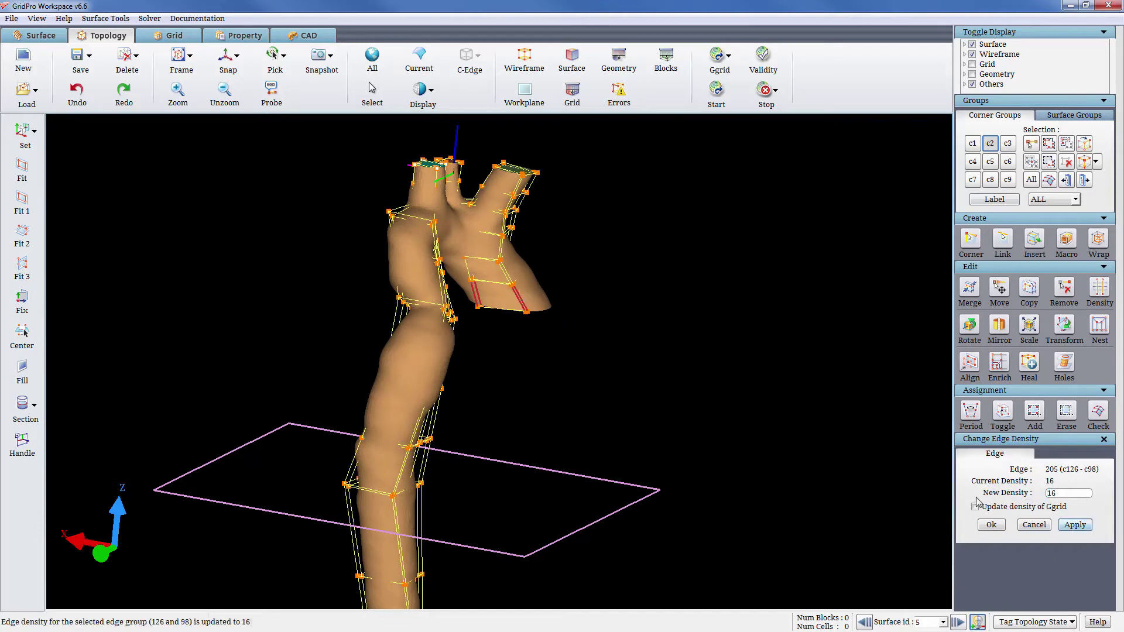
{"action": "left_click", "coordinate": [507, 273]}
{"action": "type", "text": "16"}
{"action": "left_click", "coordinate": [1076, 526]}
Step: Set the density to 16 on the lengthwise edges of the upper trunk and its arteriole, and on the trunk's crosswise edges
{"action": "scroll", "coordinate": [526, 360], "scroll_direction": "up", "scroll_amount": 5}
{"action": "left_click", "coordinate": [569, 363]}
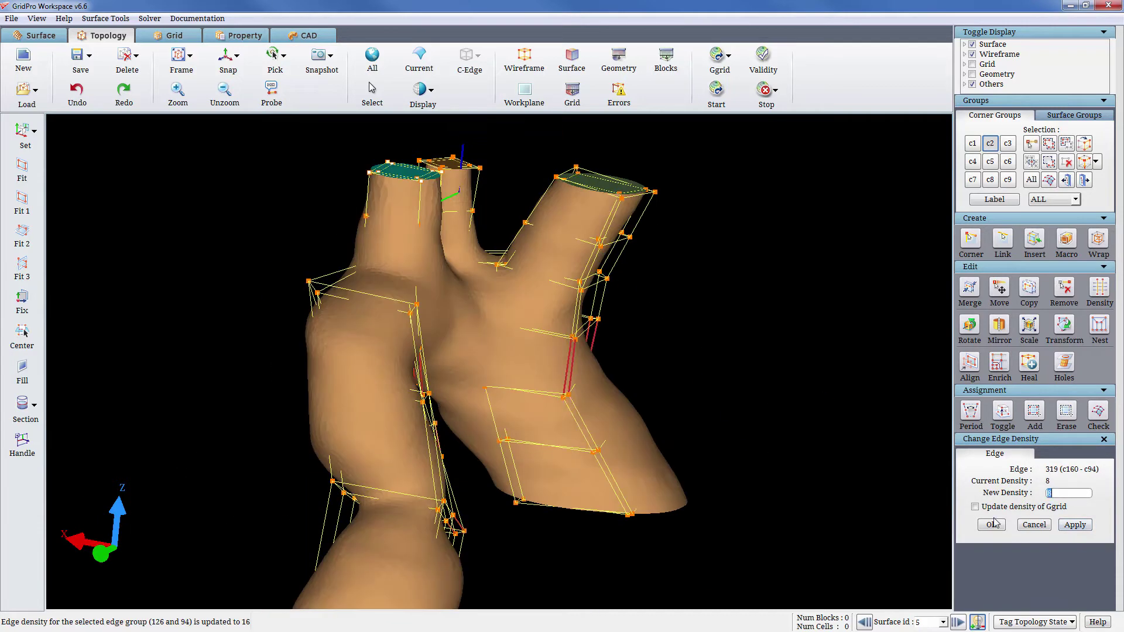
{"action": "left_click", "coordinate": [1074, 525]}
{"action": "left_click", "coordinate": [570, 267]}
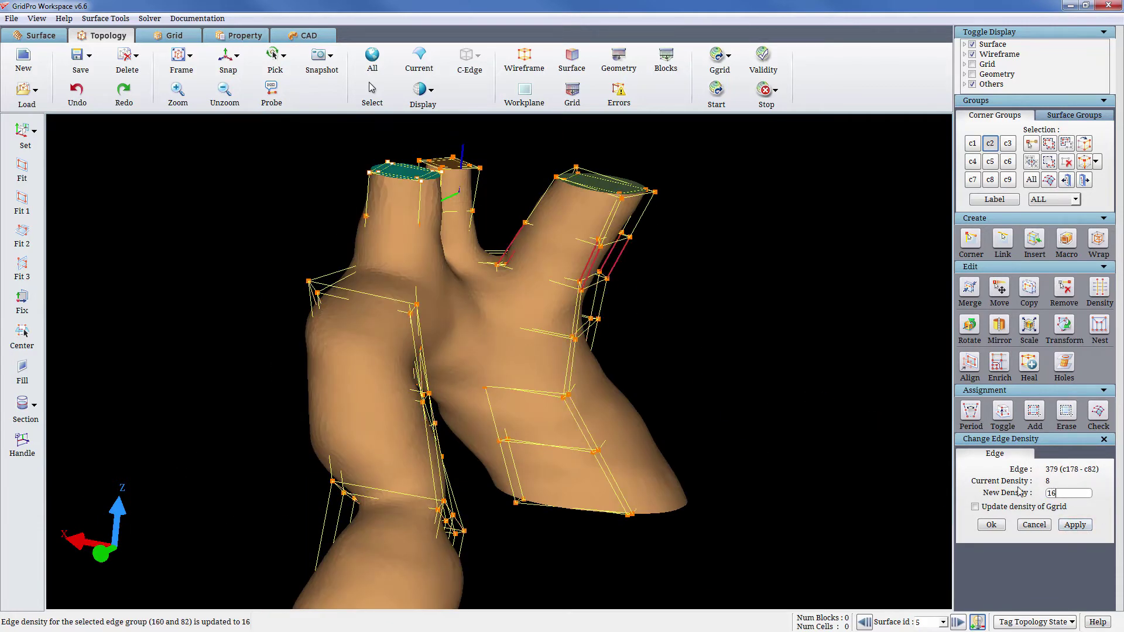
{"action": "left_click", "coordinate": [1075, 524]}
{"action": "left_click", "coordinate": [606, 226]}
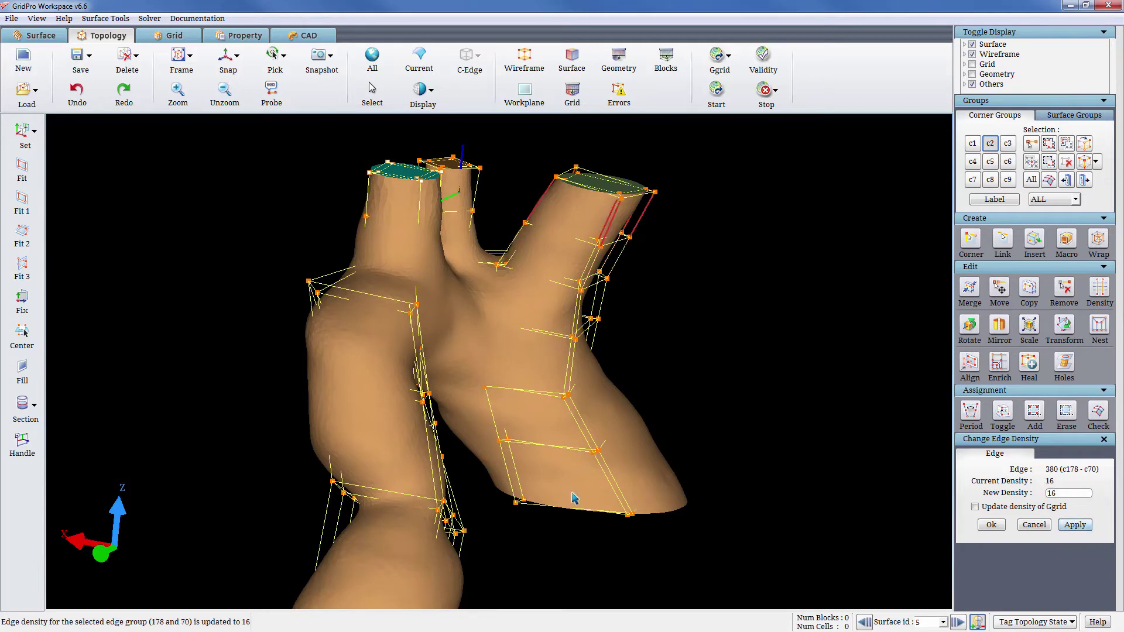
{"action": "left_click", "coordinate": [556, 444]}
{"action": "left_click", "coordinate": [1075, 520]}
Step: Set the density to 16 on the narrow middle arteriole's crosswise edges and its lengthwise edge segments
{"action": "left_click_drag", "start_coordinate": [514, 331], "coordinate": [460, 332]}
{"action": "left_click", "coordinate": [459, 169]}
{"action": "left_click", "coordinate": [1071, 527]}
{"action": "scroll", "coordinate": [480, 142], "scroll_direction": "up", "scroll_amount": 3}
{"action": "left_click", "coordinate": [471, 134]}
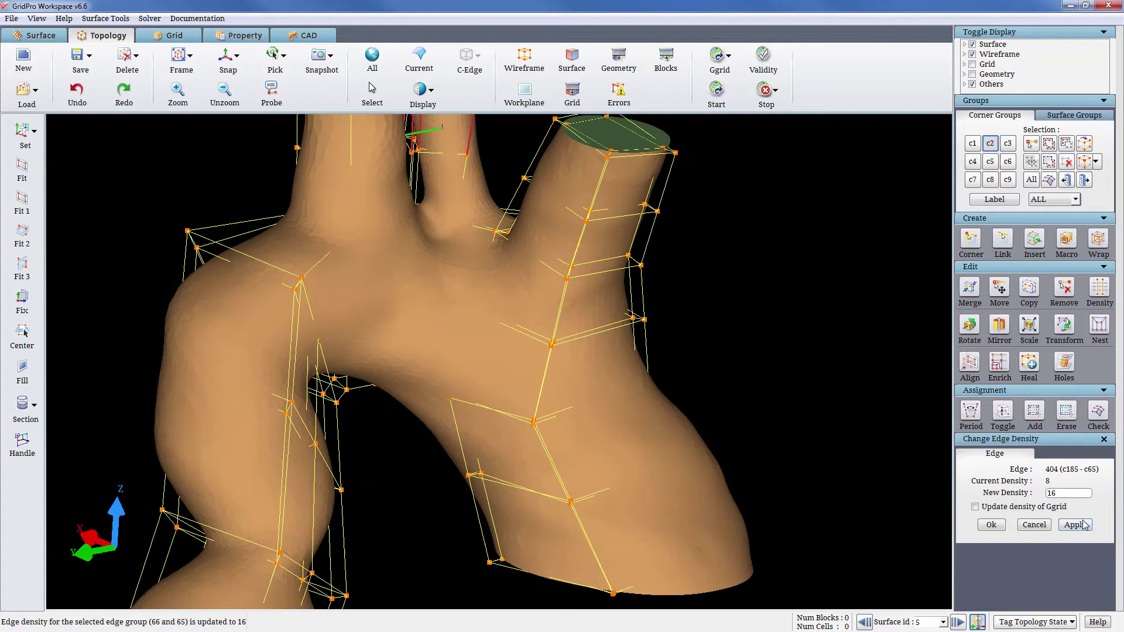
{"action": "left_click", "coordinate": [1080, 523]}
{"action": "left_click", "coordinate": [414, 174]}
{"action": "left_click", "coordinate": [1072, 528]}
Step: Set the density to 16 on the green-capped arteriole's rim edges and both lengthwise segments, hiding the surfaces to reach the inner edges
{"action": "left_click_drag", "start_coordinate": [750, 398], "coordinate": [740, 386]}
{"action": "left_click_drag", "start_coordinate": [414, 264], "coordinate": [418, 265]}
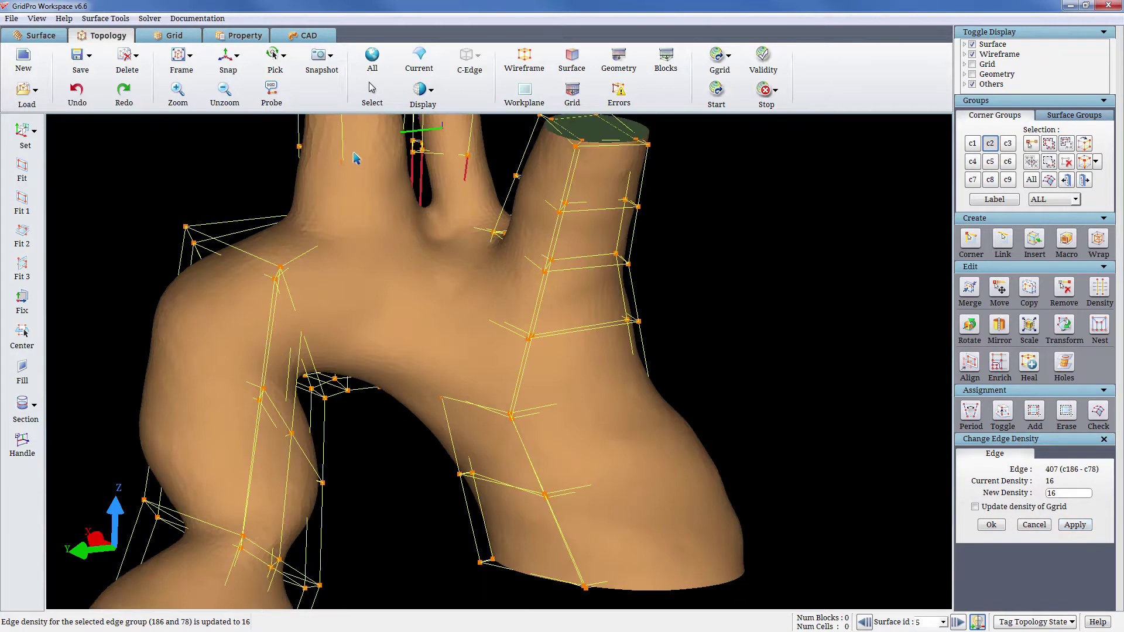
{"action": "middle_click_drag", "start_coordinate": [379, 132], "coordinate": [404, 205]}
{"action": "left_click", "coordinate": [400, 211]}
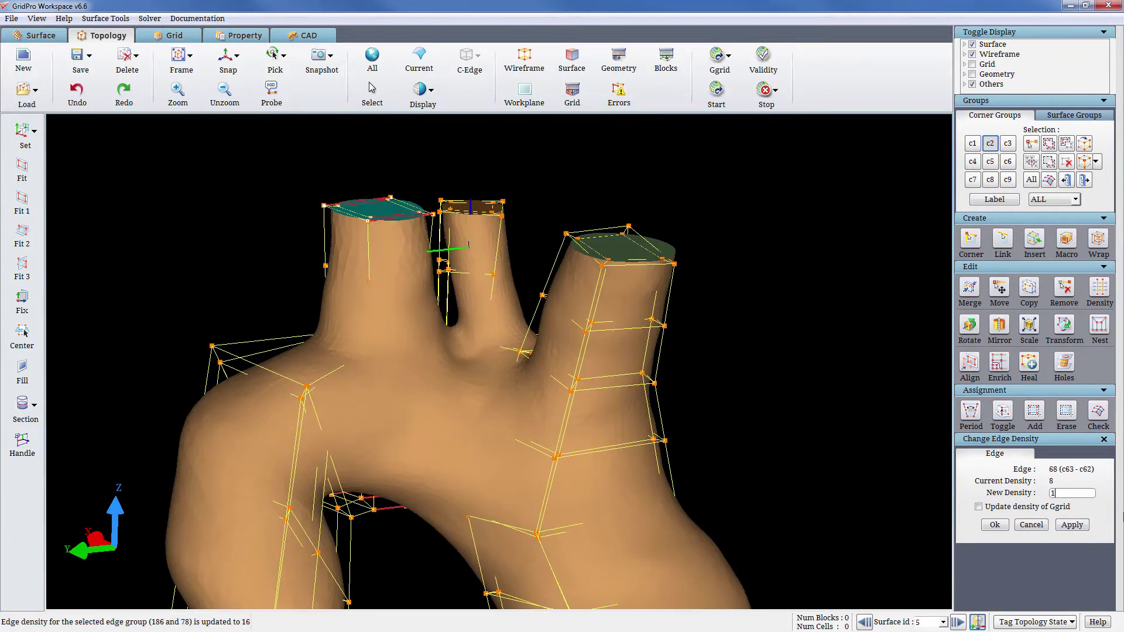
{"action": "left_click", "coordinate": [365, 255]}
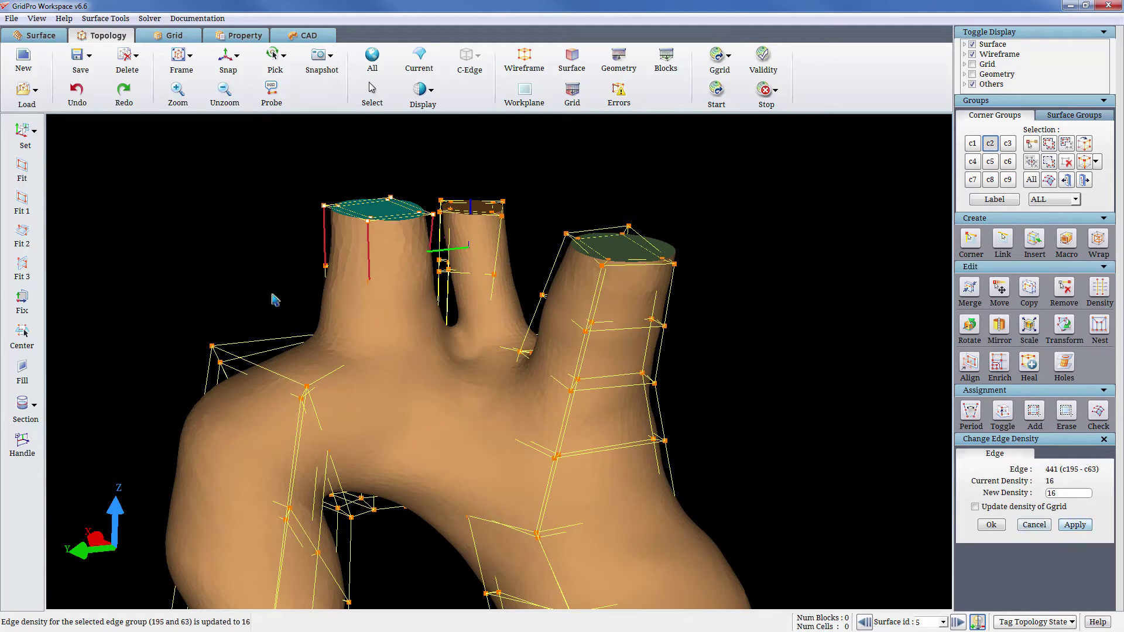
{"action": "left_click", "coordinate": [572, 61]}
{"action": "left_click", "coordinate": [393, 323]}
{"action": "type", "text": "16"}
{"action": "left_click", "coordinate": [1075, 521]}
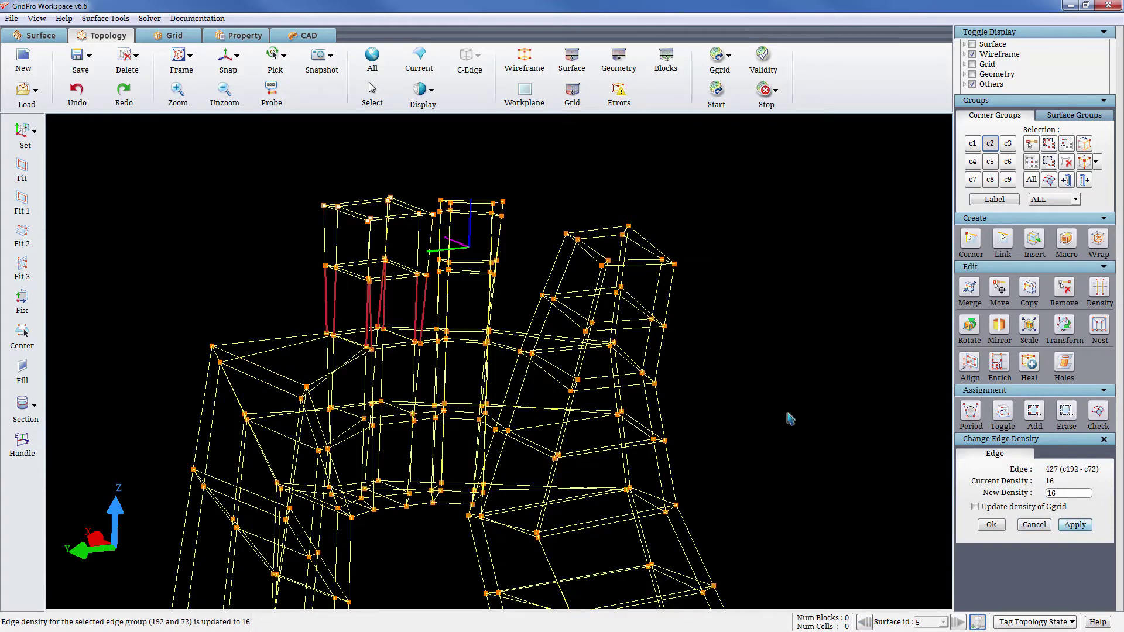
Step: Set the density to 16 on the middle arteriole's crosswise edges and the arch edges on either side of the arterioles
{"action": "left_click", "coordinate": [503, 211]}
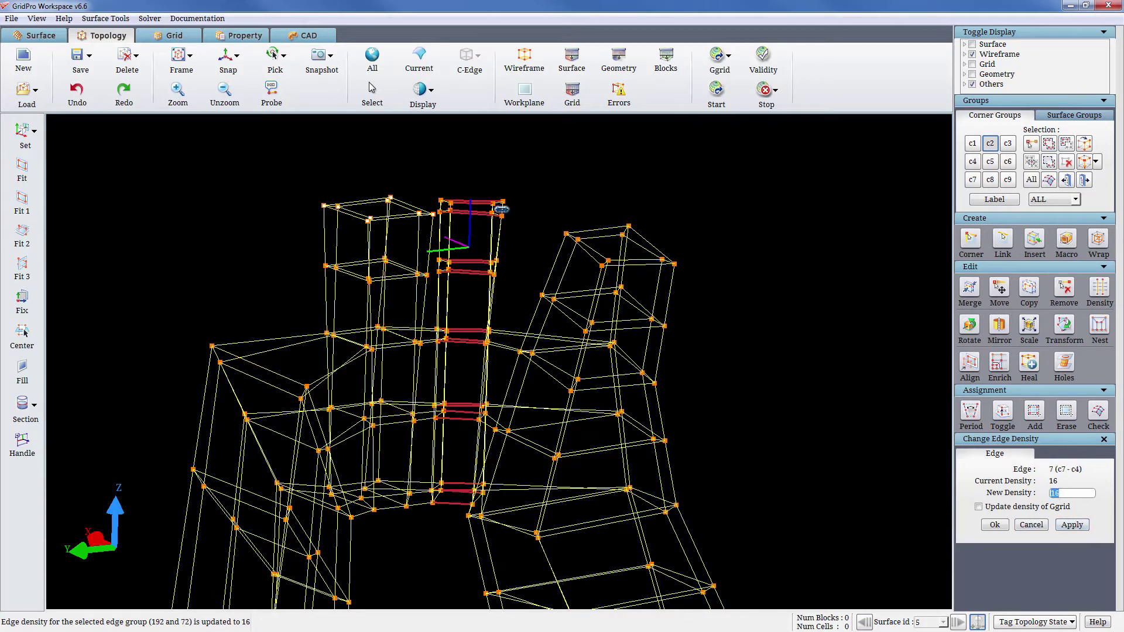
{"action": "left_click", "coordinate": [1080, 525]}
{"action": "left_click", "coordinate": [333, 368]}
{"action": "type", "text": "16"}
{"action": "left_click", "coordinate": [1076, 525]}
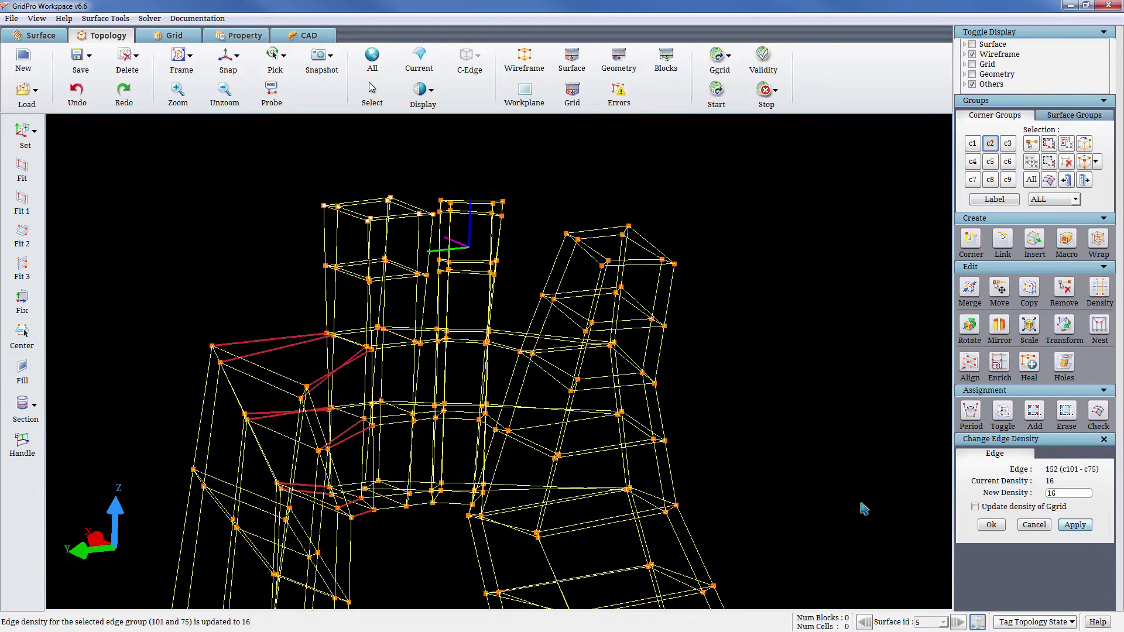
{"action": "middle_click_drag", "start_coordinate": [393, 537], "coordinate": [507, 386]}
{"action": "left_click_drag", "start_coordinate": [614, 281], "coordinate": [649, 258]}
{"action": "left_click", "coordinate": [631, 180]}
{"action": "left_click", "coordinate": [1075, 524]}
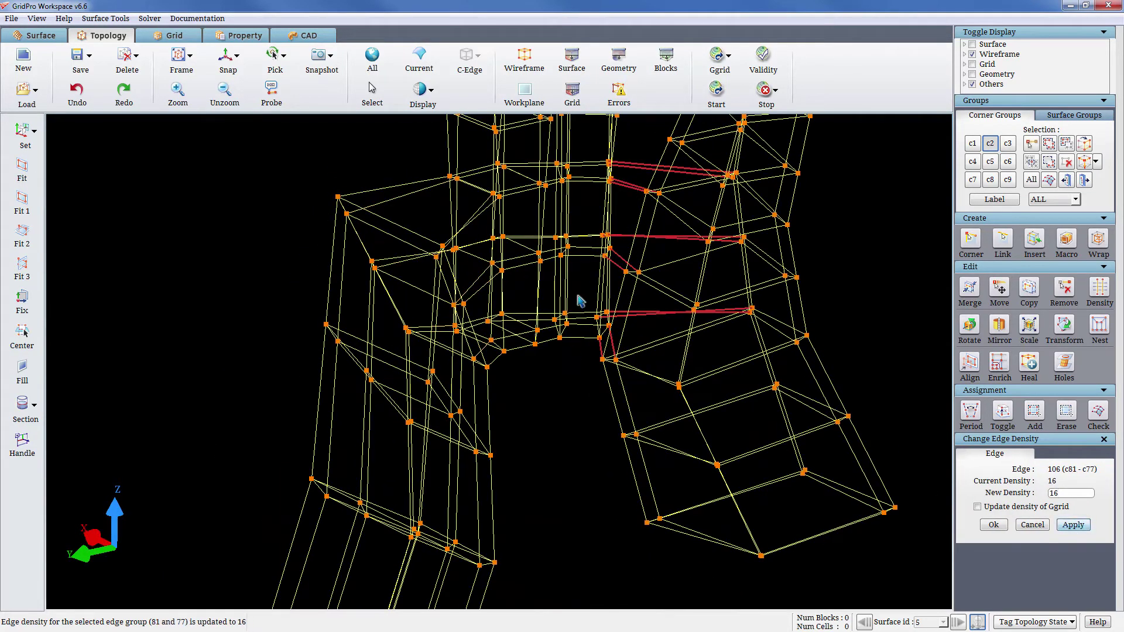
Step: Set the density to 16 on the lengthwise edges of the descending artery's three uppermost block segments
{"action": "left_click_drag", "start_coordinate": [579, 299], "coordinate": [279, 170]}
{"action": "left_click", "coordinate": [403, 362]}
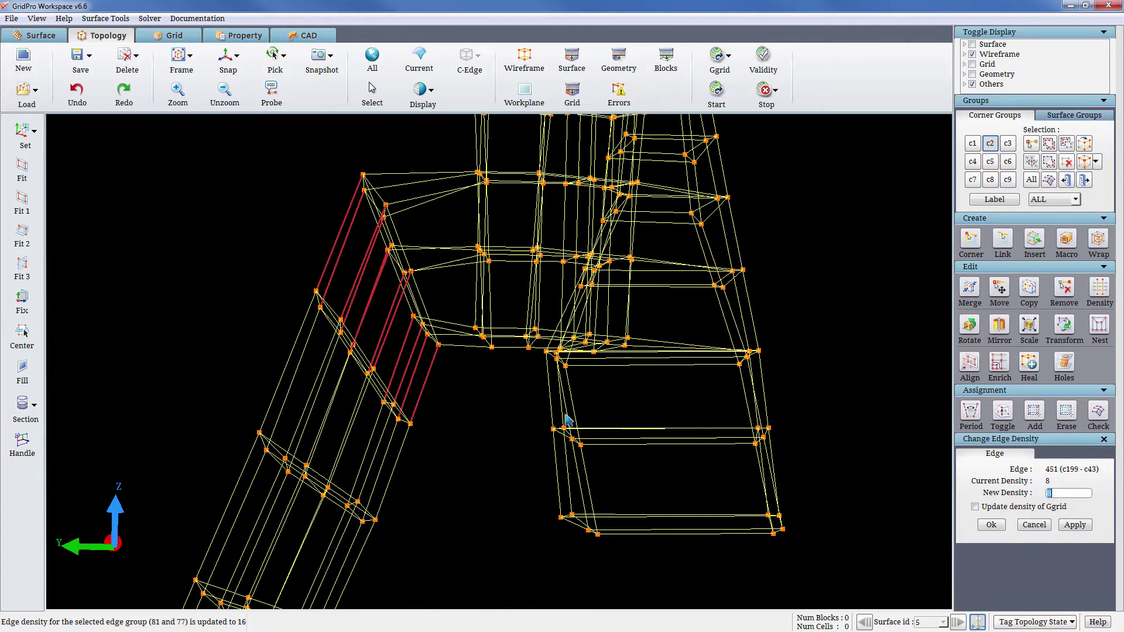
{"action": "type", "text": "16"}
{"action": "left_click", "coordinate": [1079, 527]}
{"action": "left_click", "coordinate": [379, 445]}
{"action": "middle_click_drag", "start_coordinate": [347, 562], "coordinate": [374, 396]}
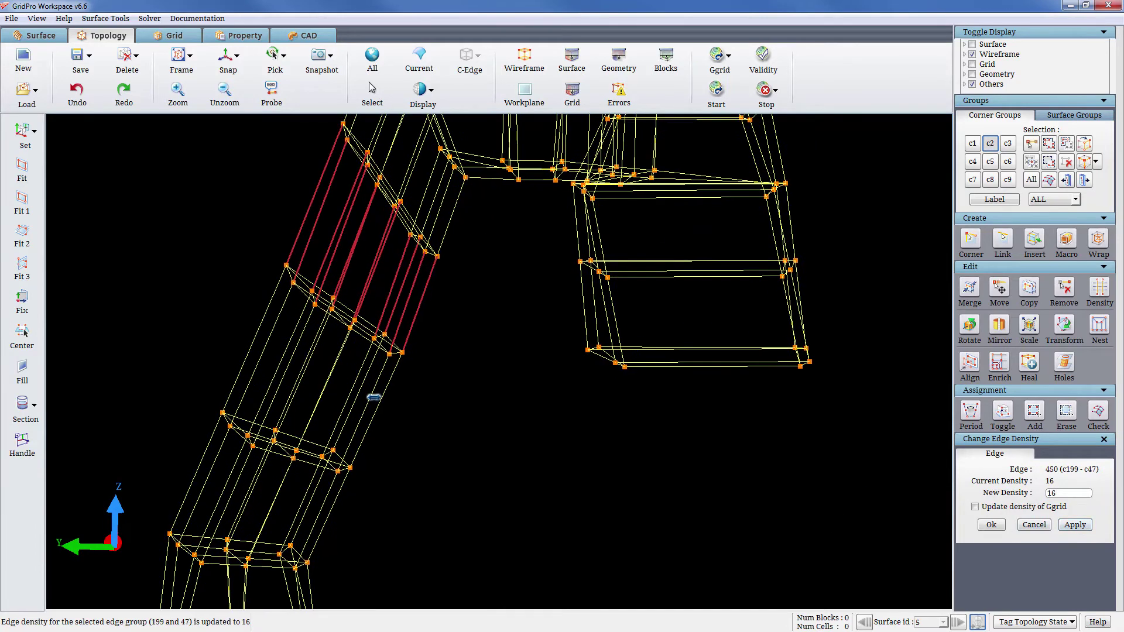
{"action": "left_click", "coordinate": [382, 398]}
{"action": "type", "text": "16"}
{"action": "left_click", "coordinate": [1074, 525]}
Step: Set the density to 16 on the lengthwise edges of the descending artery's fourth, fifth and sixth block segments
{"action": "left_click", "coordinate": [333, 502]}
{"action": "type", "text": "16"}
{"action": "left_click", "coordinate": [1079, 528]}
{"action": "middle_click_drag", "start_coordinate": [453, 477], "coordinate": [509, 268]}
{"action": "left_click", "coordinate": [368, 431]}
{"action": "left_click", "coordinate": [1077, 525]}
{"action": "middle_click_drag", "start_coordinate": [409, 590], "coordinate": [416, 440]}
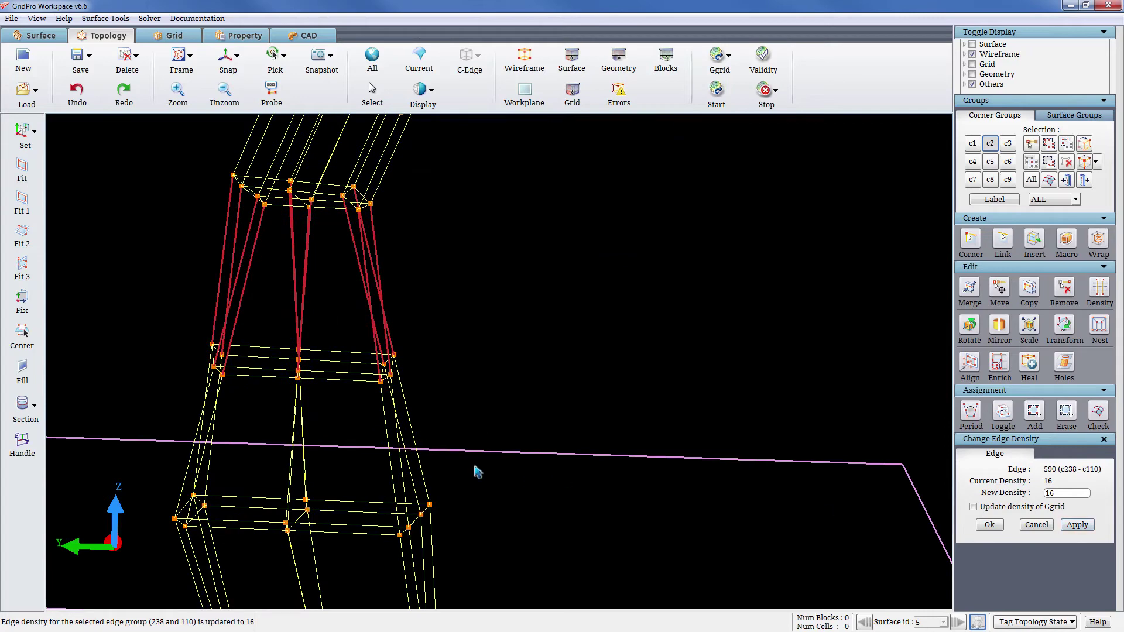
{"action": "left_click", "coordinate": [406, 441]}
Step: Set the density to 16 on the lengthwise edges of the last two block segments at the descending artery's lower end
{"action": "middle_click_drag", "start_coordinate": [577, 428], "coordinate": [696, 215]}
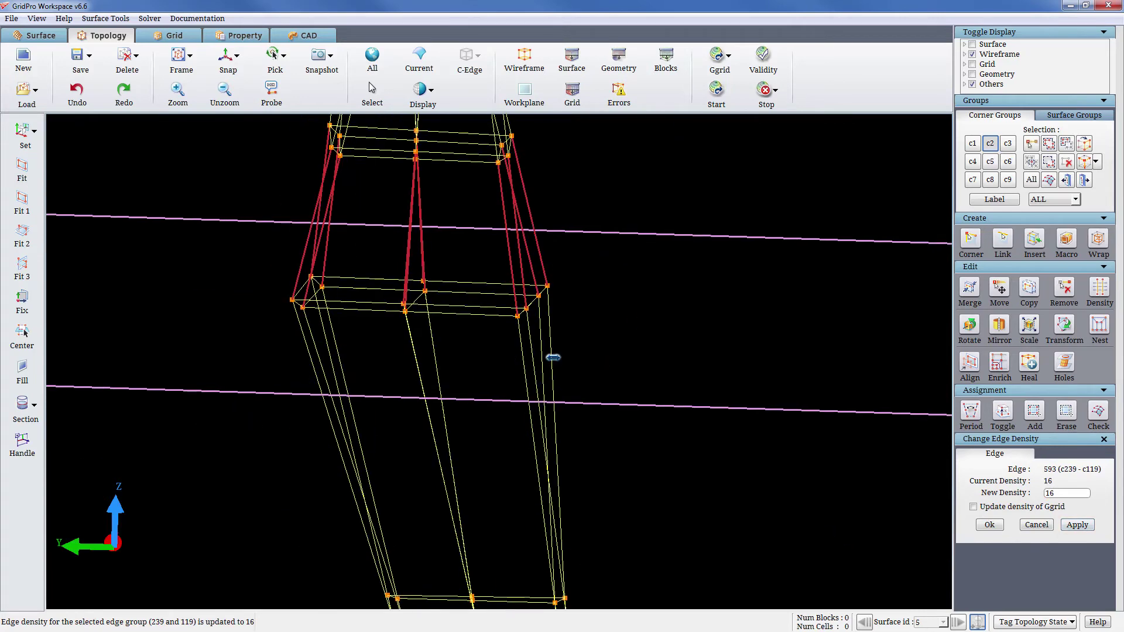
{"action": "left_click", "coordinate": [550, 357]}
{"action": "type", "text": "16"}
{"action": "left_click", "coordinate": [1076, 524]}
{"action": "scroll", "coordinate": [550, 519], "scroll_direction": "down", "scroll_amount": 4}
{"action": "left_click", "coordinate": [534, 527]}
{"action": "type", "text": "16"}
{"action": "key", "text": "Return"}
{"action": "left_click_drag", "start_coordinate": [928, 550], "coordinate": [667, 550]}
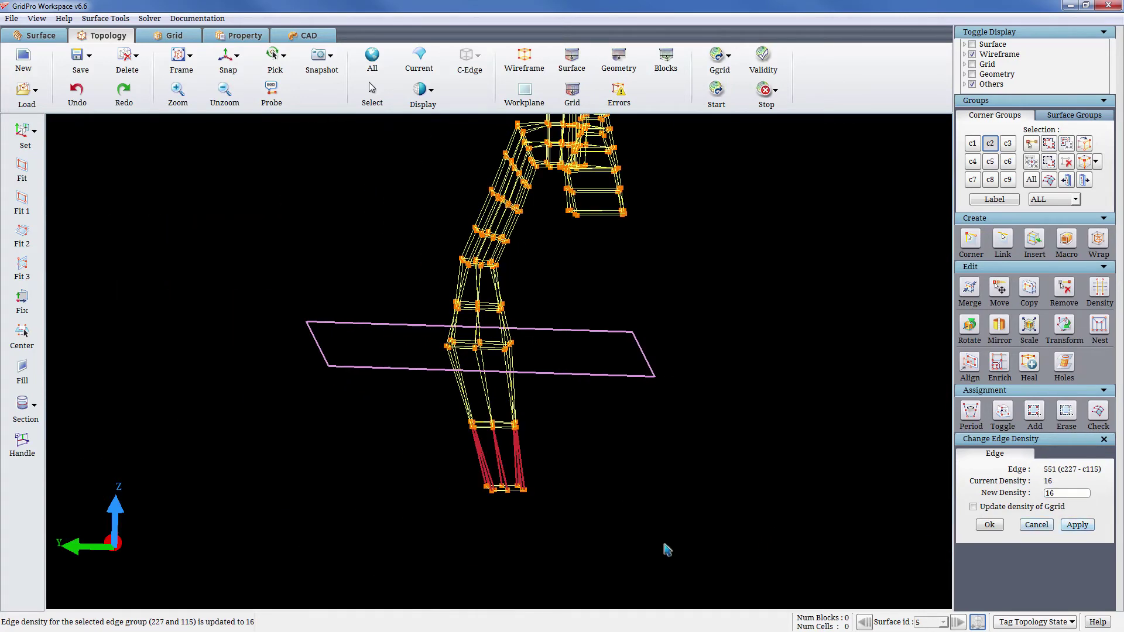
Step: Finish density editing and start the grid generator with a Navier Stokes schedule and a dump frequency of 500
{"action": "left_click", "coordinate": [1104, 439]}
{"action": "left_click", "coordinate": [719, 103]}
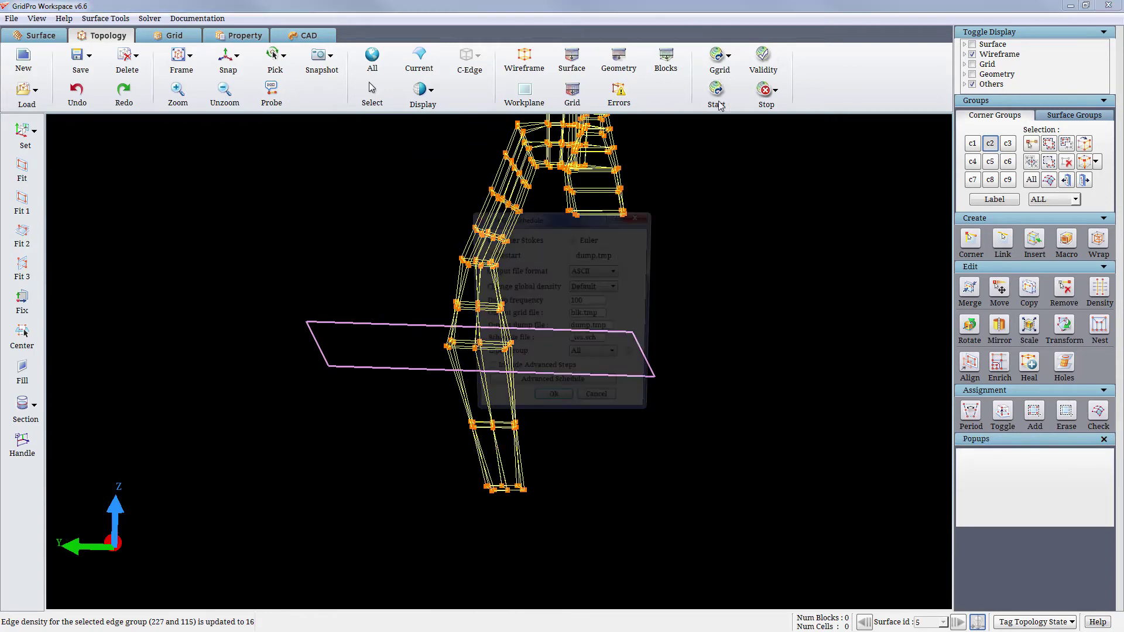
{"action": "double_click", "coordinate": [595, 303]}
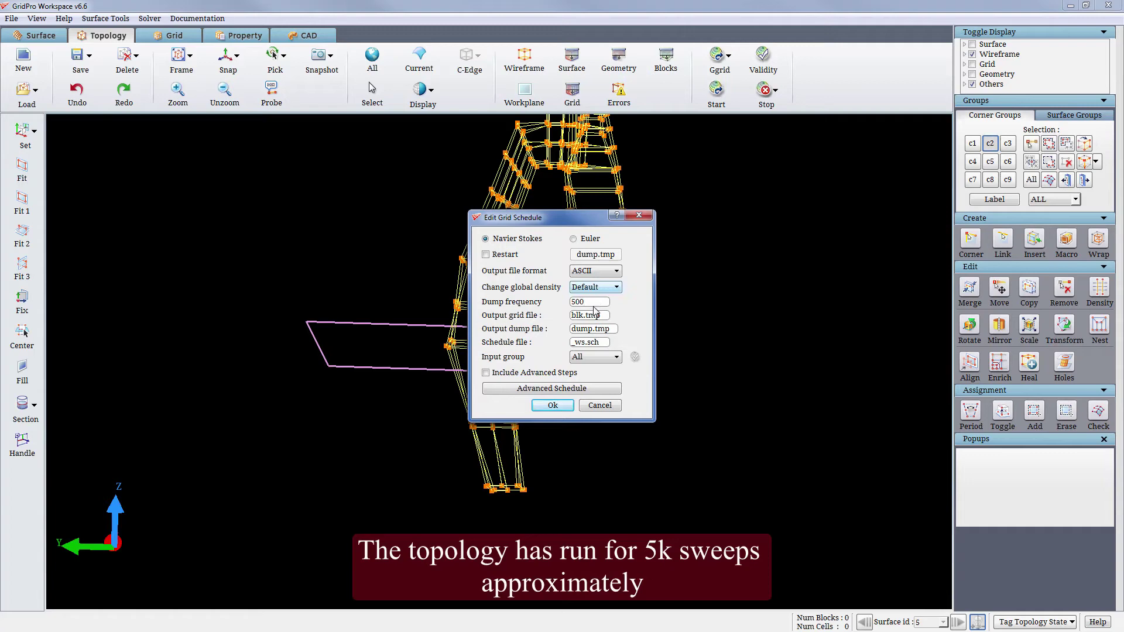
{"action": "left_click", "coordinate": [569, 405]}
{"action": "left_click", "coordinate": [480, 340]}
{"action": "scroll", "coordinate": [440, 340], "scroll_direction": "down", "scroll_amount": 3}
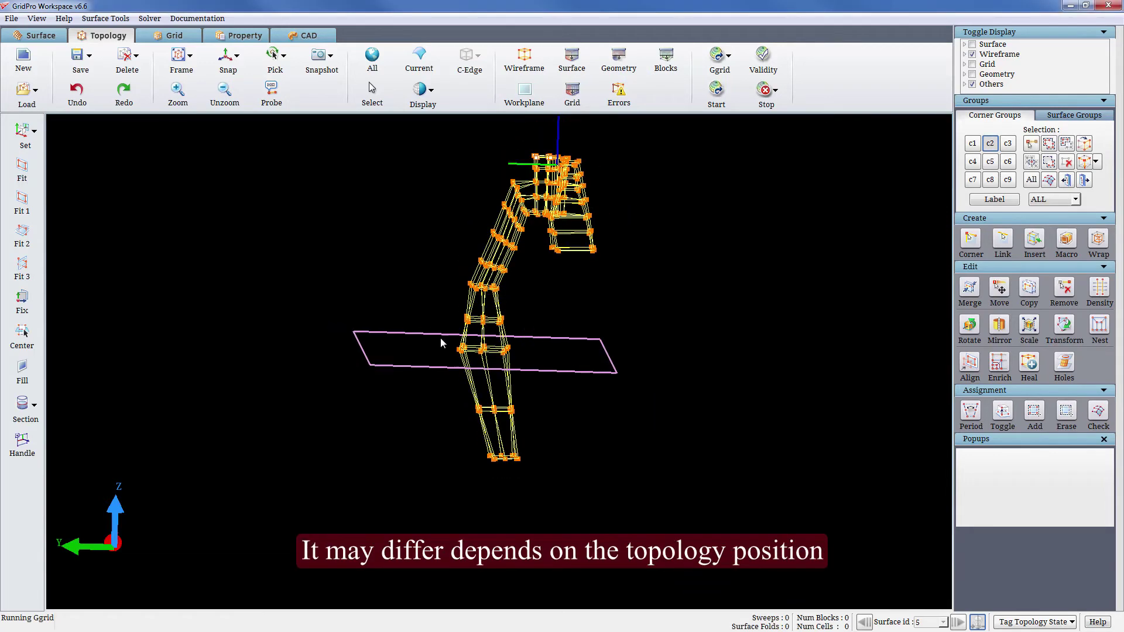
{"action": "left_click_drag", "start_coordinate": [594, 310], "coordinate": [643, 297]}
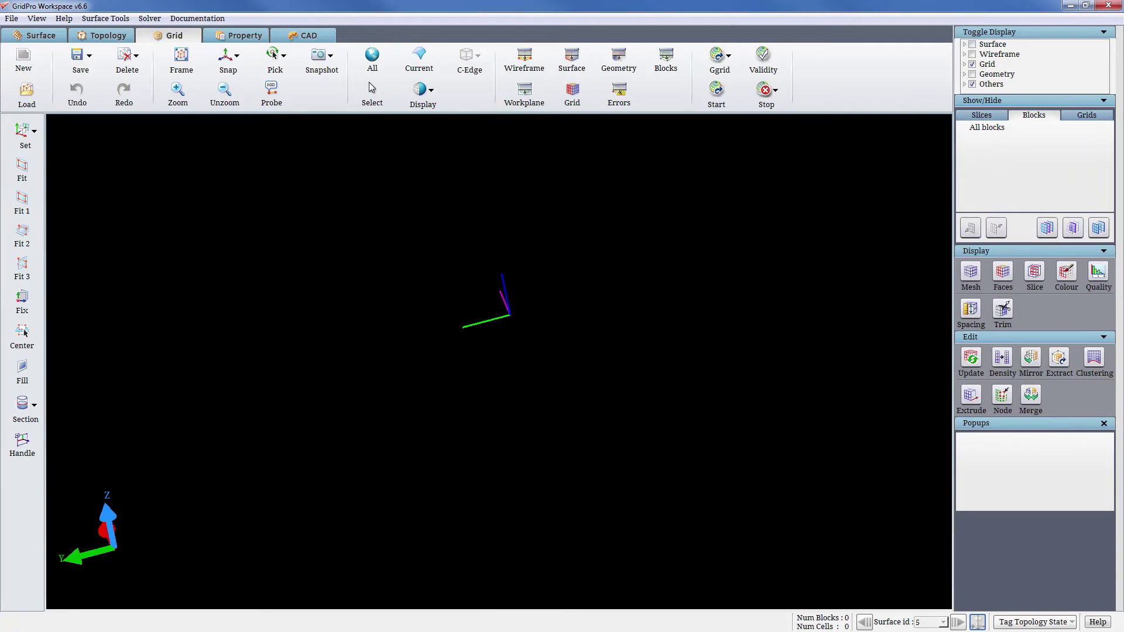
Step: Load the generated grid file blk.tmp and display the mesh on its surface faces
{"action": "left_click", "coordinate": [21, 88]}
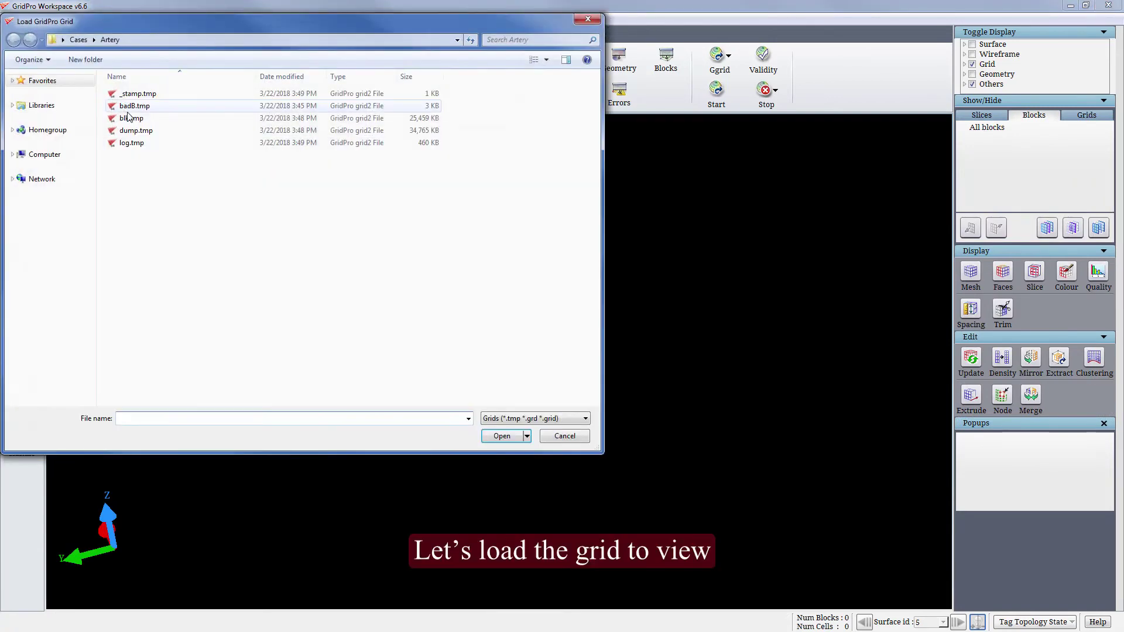
{"action": "double_click", "coordinate": [146, 119]}
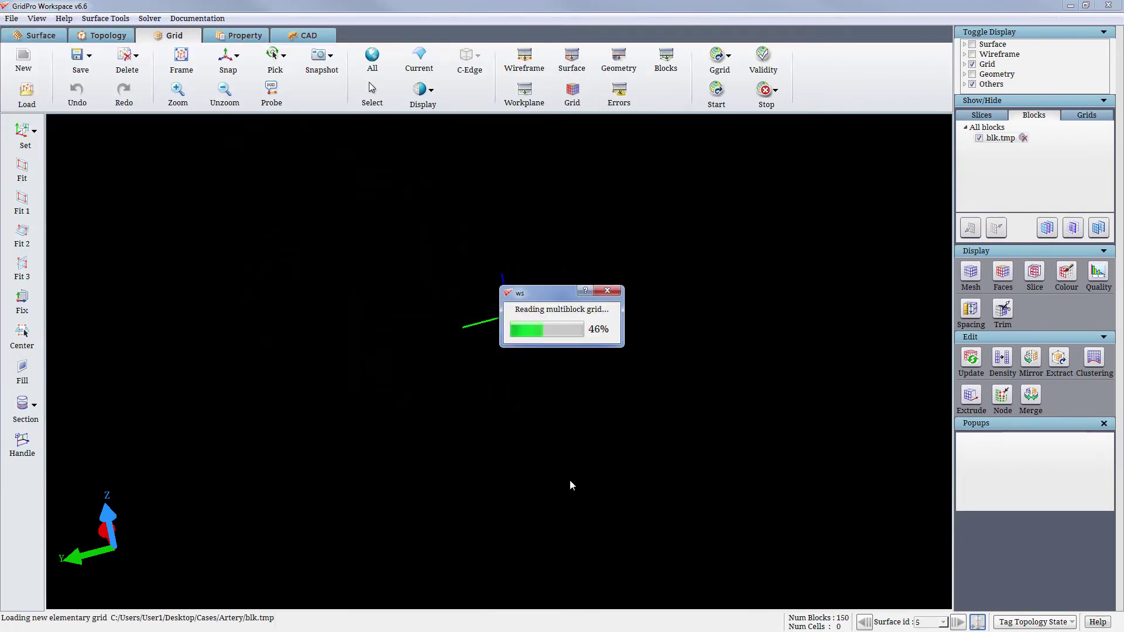
{"action": "left_click", "coordinate": [1003, 271]}
{"action": "left_click", "coordinate": [1000, 503]}
{"action": "scroll", "coordinate": [550, 285], "scroll_direction": "up", "scroll_amount": 5}
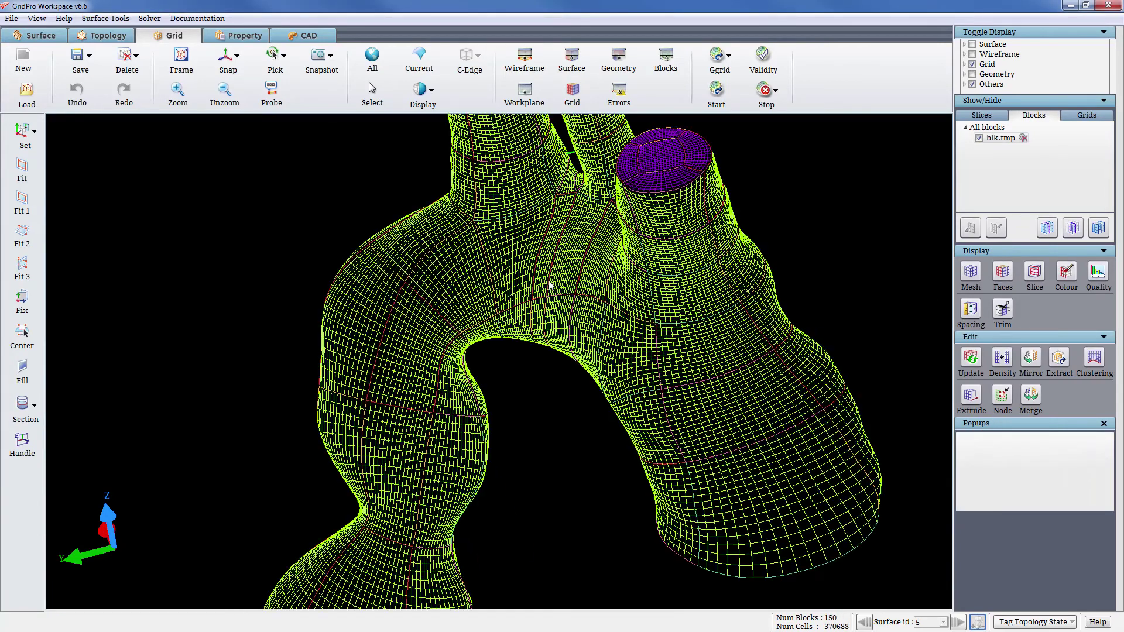
Step: Change the artery wall's mesh colour, set the rotation centre on the arch, and examine the mesh around the branches and wide opening
{"action": "right_click", "coordinate": [590, 268]}
{"action": "left_click", "coordinate": [606, 290]}
{"action": "right_click", "coordinate": [591, 270]}
{"action": "left_click", "coordinate": [597, 275]}
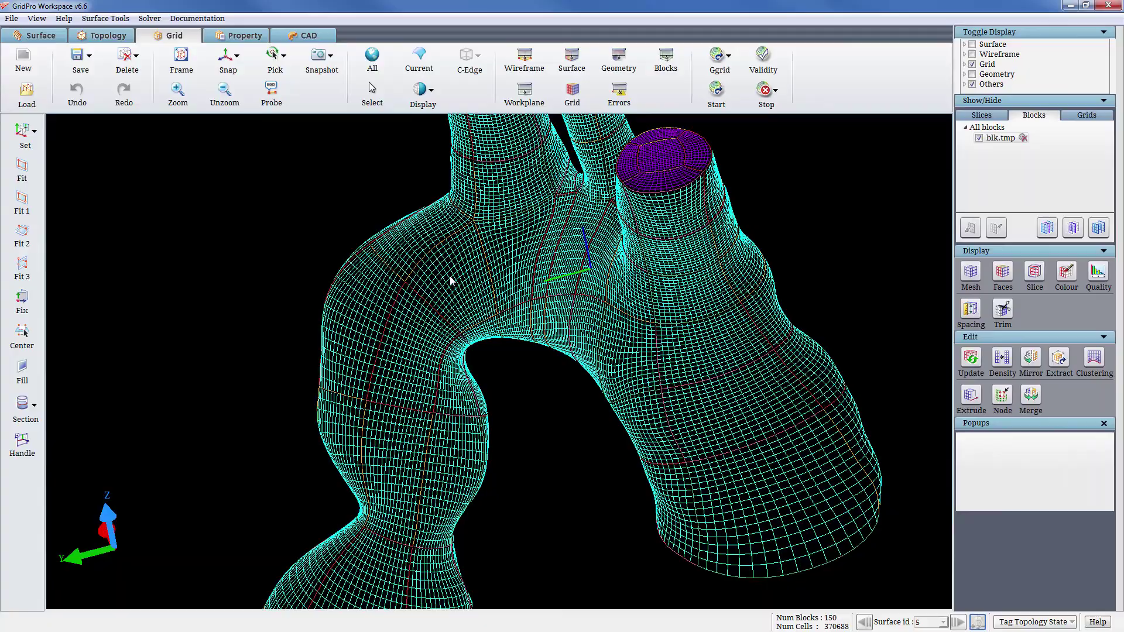
{"action": "left_click_drag", "start_coordinate": [451, 279], "coordinate": [814, 271]}
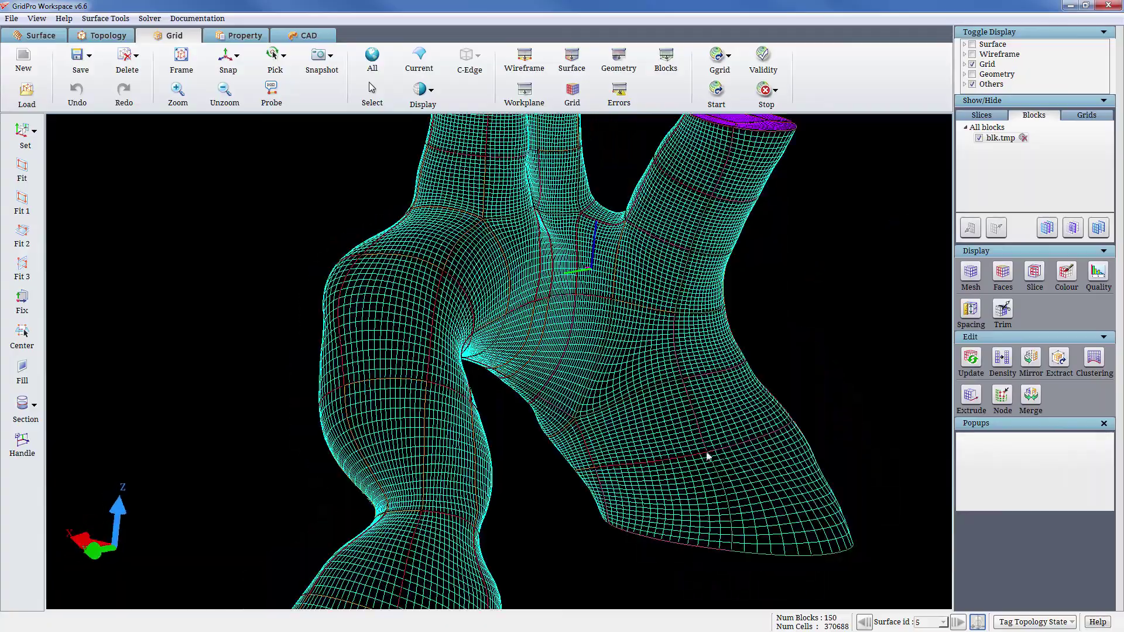
{"action": "left_click_drag", "start_coordinate": [708, 457], "coordinate": [442, 374]}
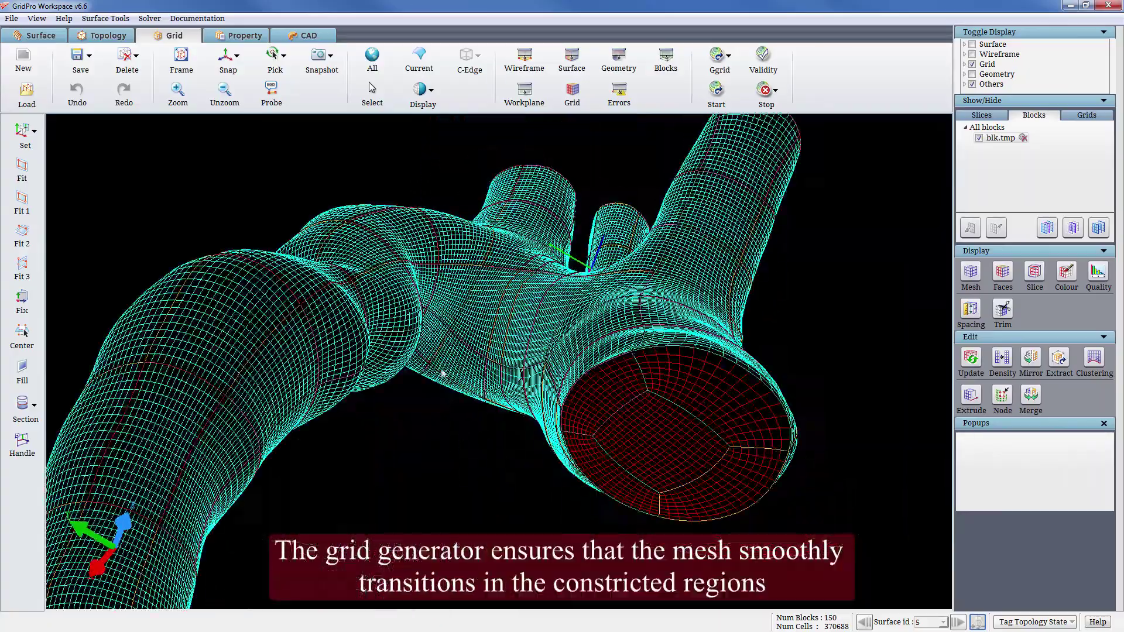
Step: Examine the artery's surface mesh from the underside and close up at the constricted junctions between arch and branches
{"action": "left_click_drag", "start_coordinate": [366, 384], "coordinate": [750, 237]}
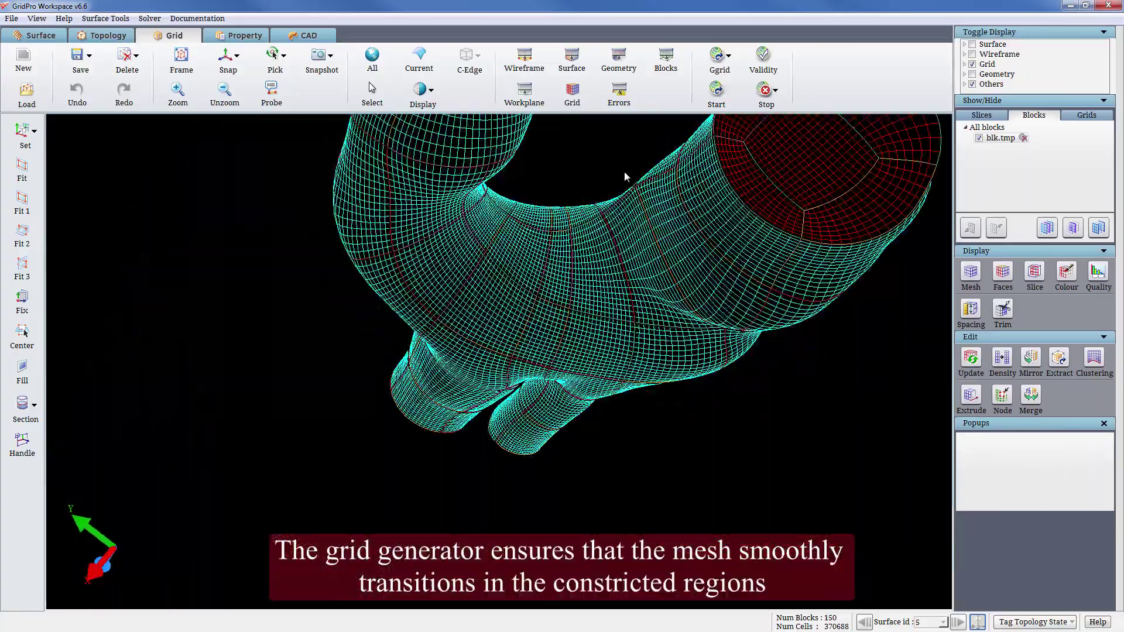
{"action": "left_click_drag", "start_coordinate": [624, 175], "coordinate": [327, 602]}
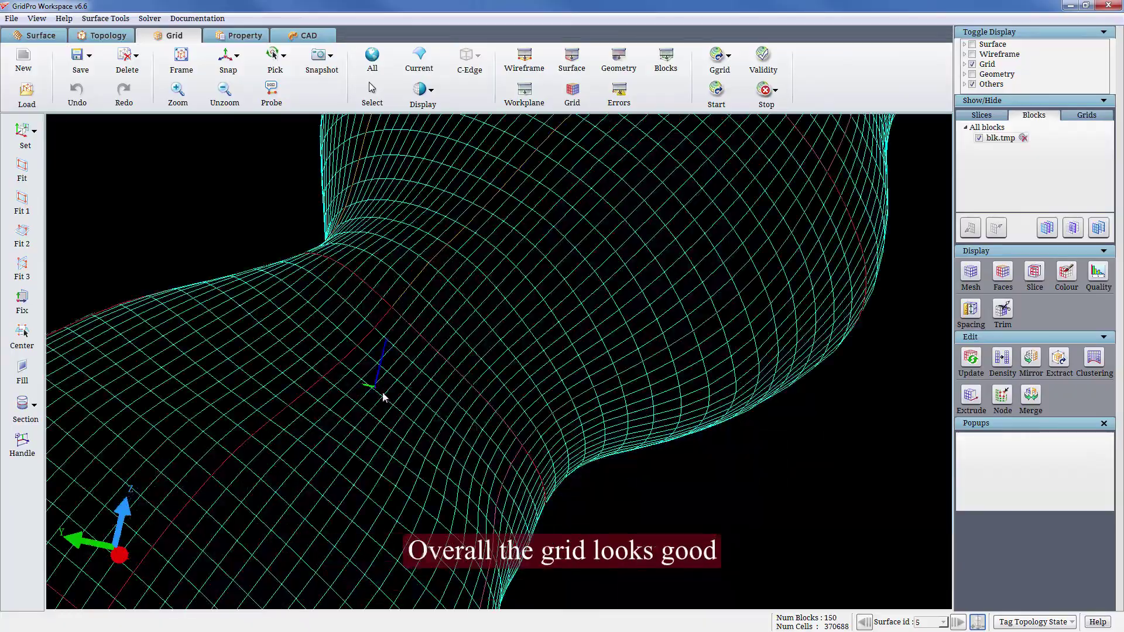
{"action": "left_click_drag", "start_coordinate": [381, 394], "coordinate": [628, 428]}
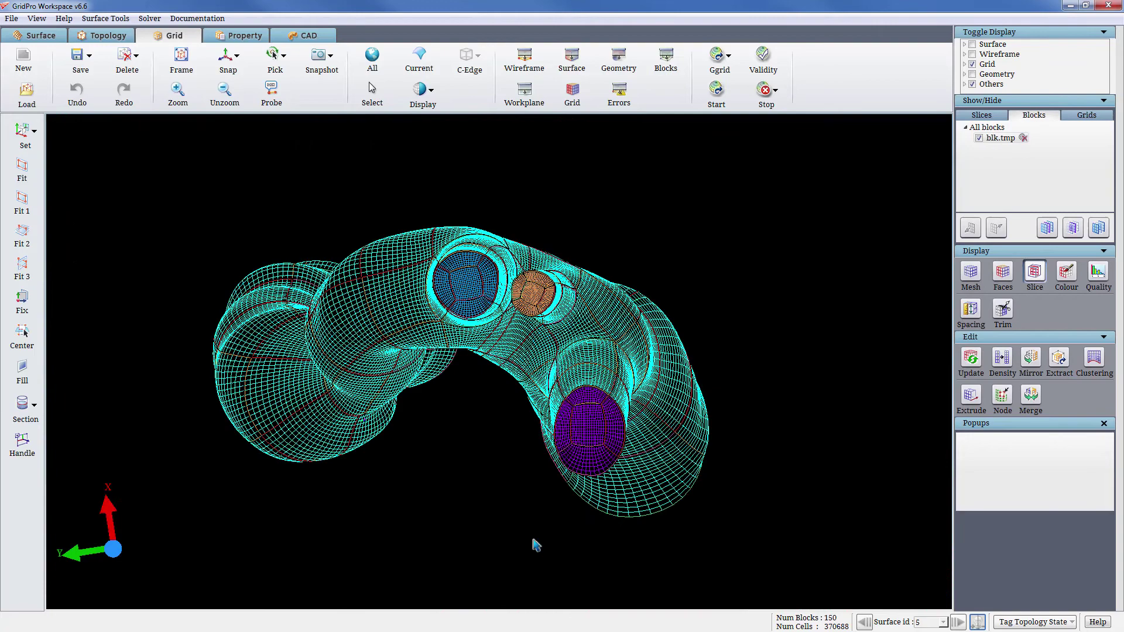
Step: Create a lengthwise slice through the artery grid and isolate it by hiding the blk.tmp block and the surface sheets
{"action": "left_click_drag", "start_coordinate": [533, 540], "coordinate": [560, 240]}
{"action": "left_click", "coordinate": [573, 237]}
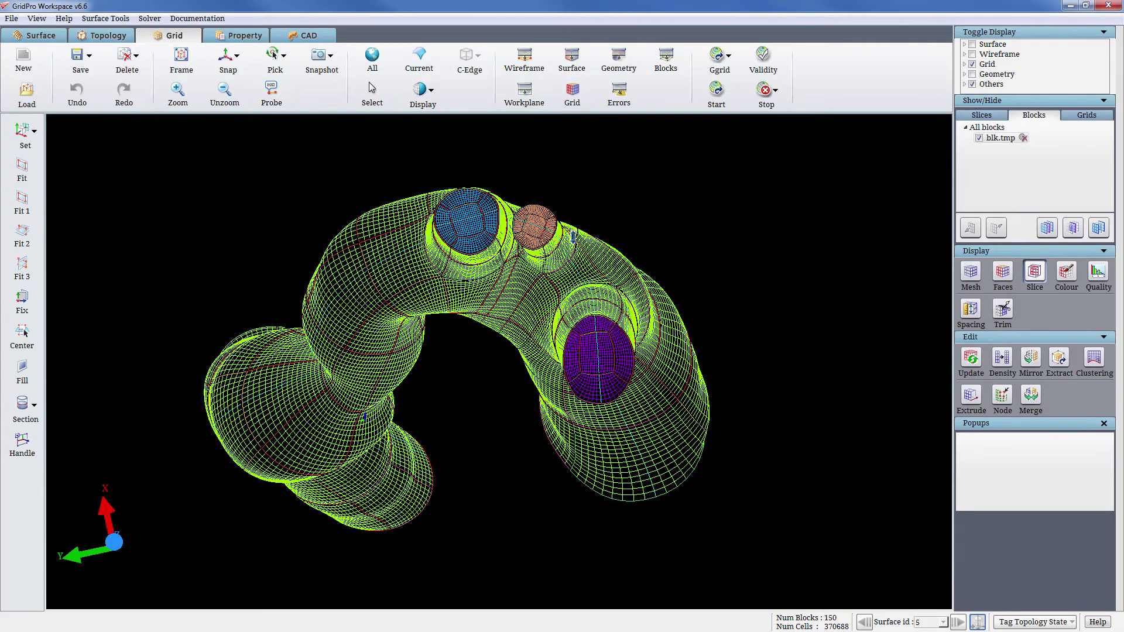
{"action": "left_click", "coordinate": [979, 139]}
{"action": "left_click", "coordinate": [981, 116]}
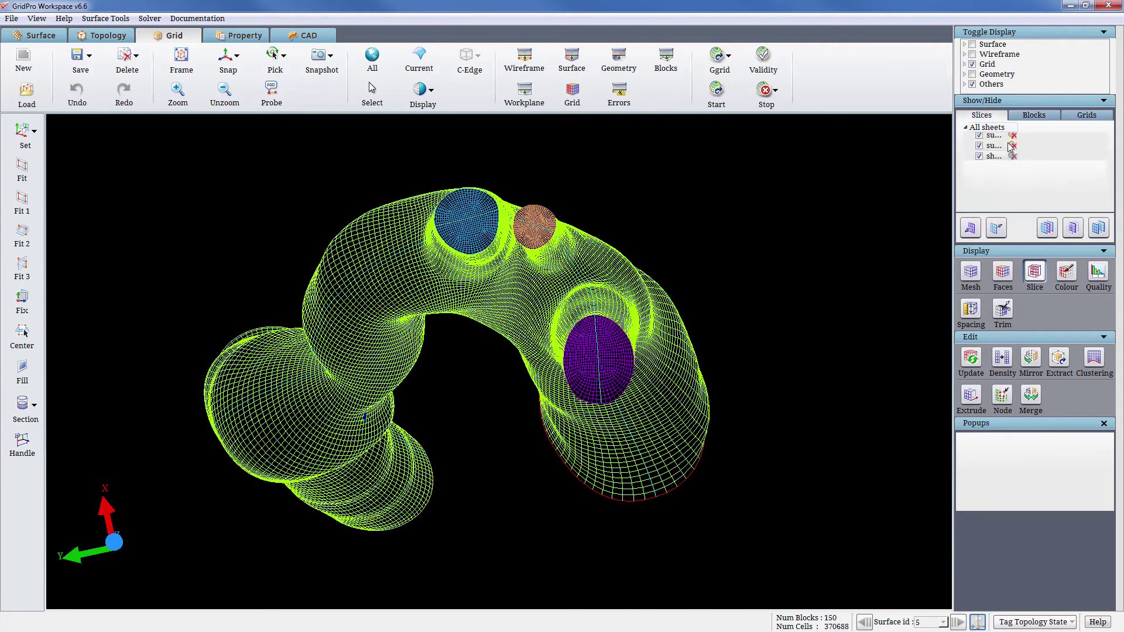
{"action": "left_click", "coordinate": [1072, 228]}
{"action": "left_click_drag", "start_coordinate": [632, 138], "coordinate": [546, 381]}
{"action": "left_click_drag", "start_coordinate": [466, 387], "coordinate": [423, 20]}
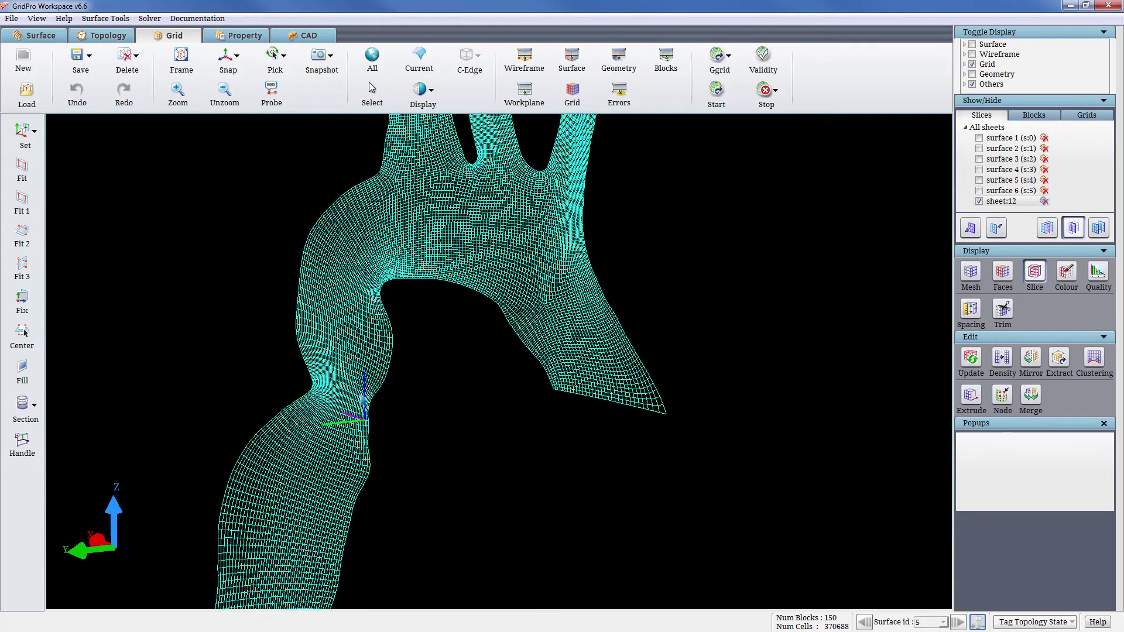
Step: Examine the isolated slice's mesh through the arch, the branch roots and the constriction below the arch
{"action": "left_click_drag", "start_coordinate": [289, 314], "coordinate": [372, 456]}
{"action": "right_click", "coordinate": [567, 354]}
{"action": "left_click", "coordinate": [574, 359]}
{"action": "scroll", "coordinate": [573, 362], "scroll_direction": "down", "scroll_amount": 5}
{"action": "left_click_drag", "start_coordinate": [456, 381], "coordinate": [566, 408]}
{"action": "middle_click_drag", "start_coordinate": [663, 310], "coordinate": [604, 517]}
{"action": "left_click_drag", "start_coordinate": [707, 389], "coordinate": [924, 433]}
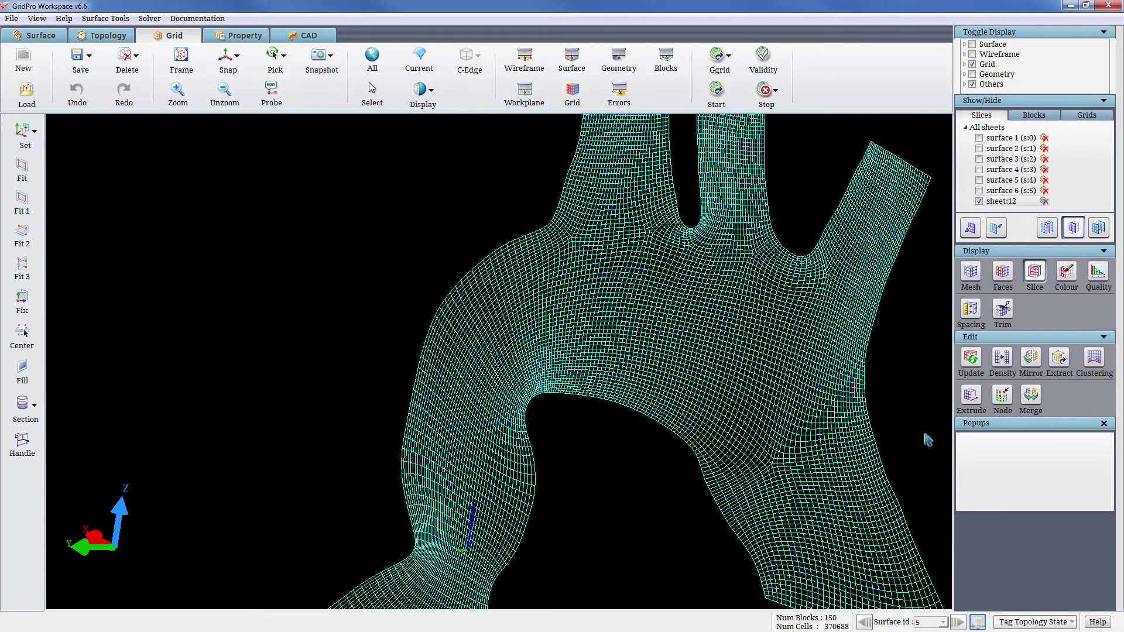
{"action": "middle_click_drag", "start_coordinate": [817, 464], "coordinate": [730, 227]}
{"action": "scroll", "coordinate": [723, 327], "scroll_direction": "down", "scroll_amount": 3}
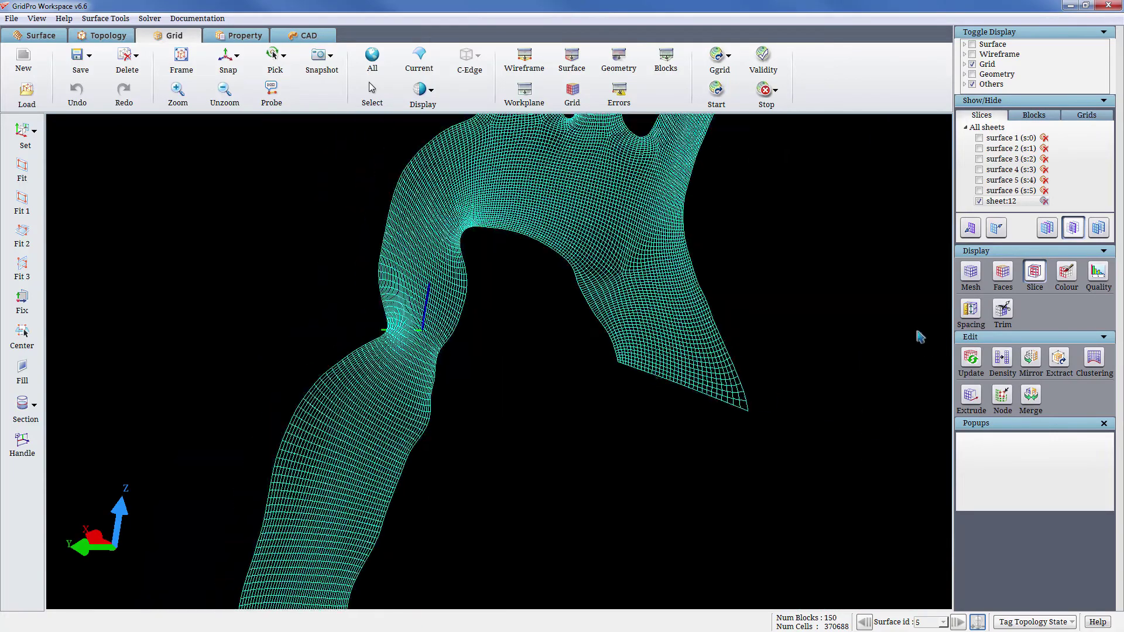
Step: Examine the sliced mesh along the descending artery to its lower end, and inspect the upper branches
{"action": "left_click_drag", "start_coordinate": [917, 332], "coordinate": [708, 448]}
{"action": "middle_click_drag", "start_coordinate": [686, 449], "coordinate": [743, 206]}
{"action": "middle_click_drag", "start_coordinate": [663, 301], "coordinate": [620, 174]}
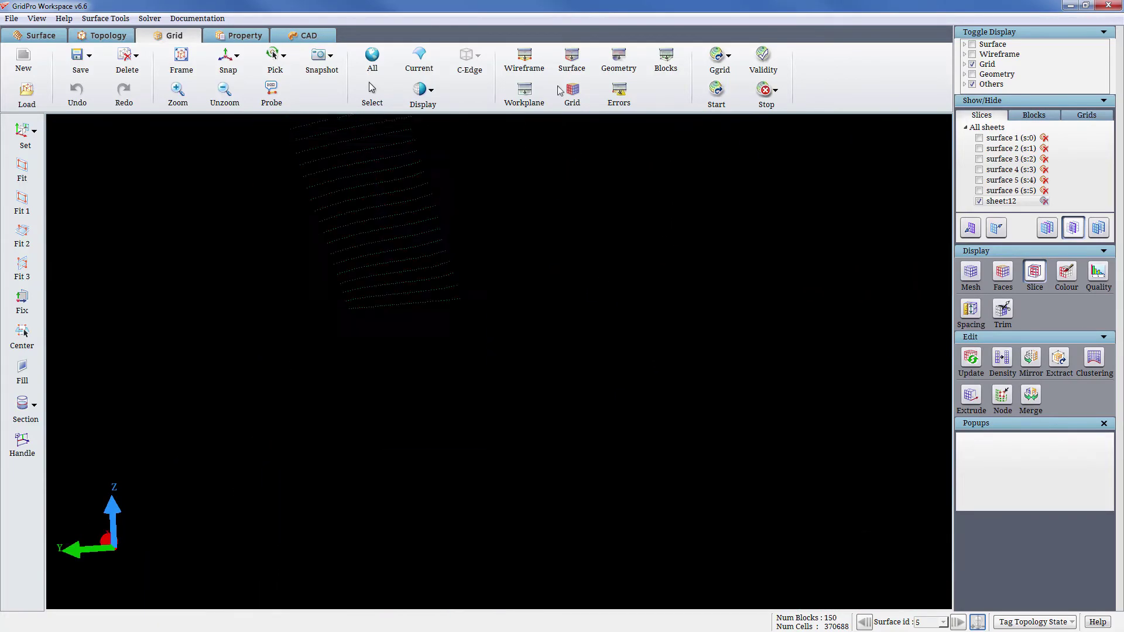
{"action": "middle_click_drag", "start_coordinate": [554, 233], "coordinate": [564, 495]}
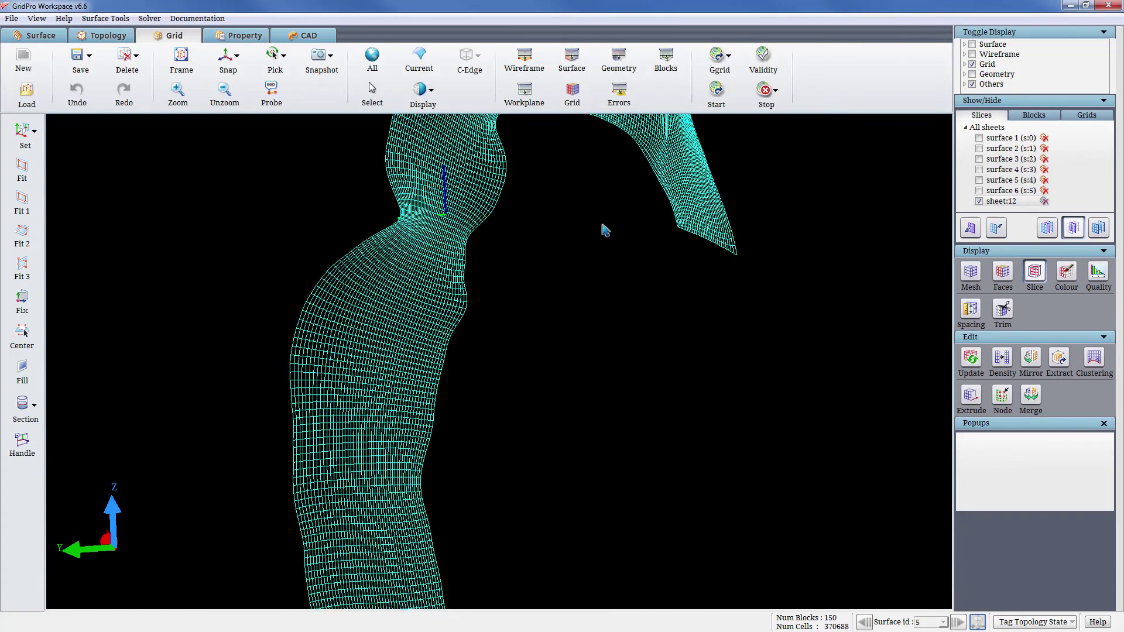
{"action": "middle_click_drag", "start_coordinate": [602, 228], "coordinate": [560, 481]}
{"action": "left_click_drag", "start_coordinate": [706, 427], "coordinate": [851, 467]}
{"action": "right_click_drag", "start_coordinate": [439, 219], "coordinate": [663, 378]}
{"action": "scroll", "coordinate": [662, 378], "scroll_direction": "down", "scroll_amount": 2}
{"action": "middle_click_drag", "start_coordinate": [609, 371], "coordinate": [603, 432]}
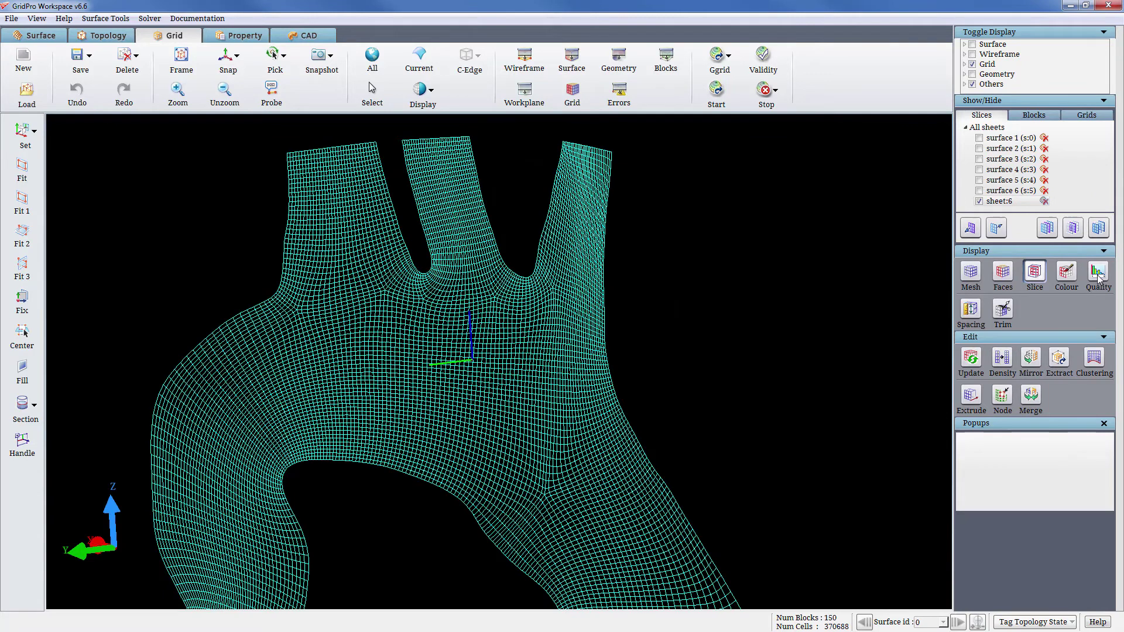
Step: Evaluate the grid's quality parameters with the block orientation check turned off
{"action": "left_click", "coordinate": [1098, 274]}
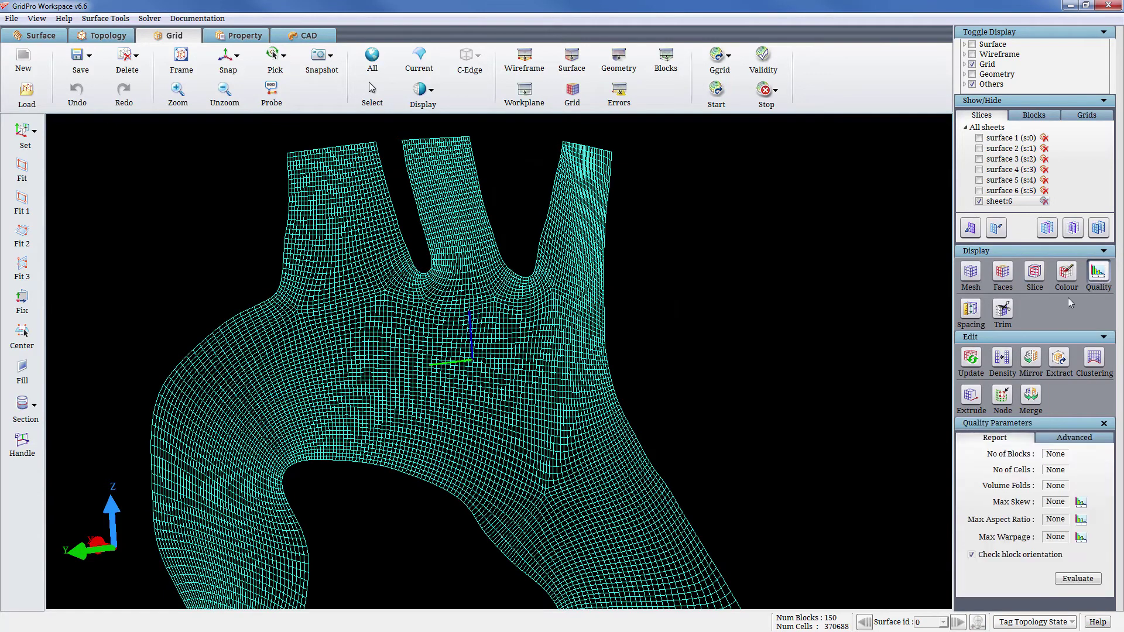
{"action": "left_click", "coordinate": [1073, 580]}
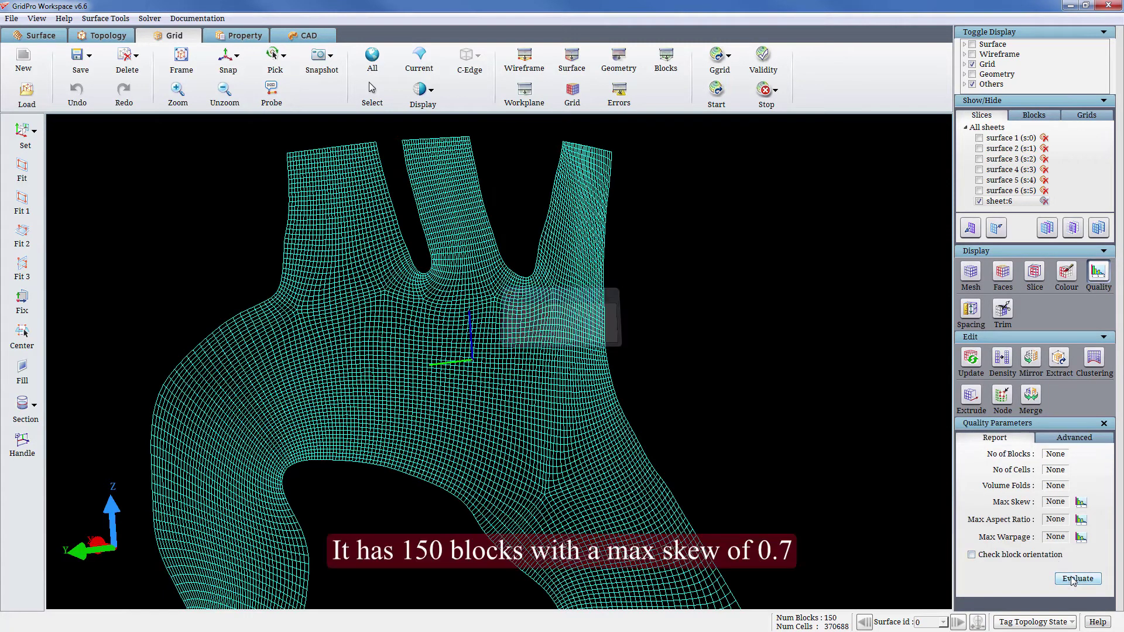